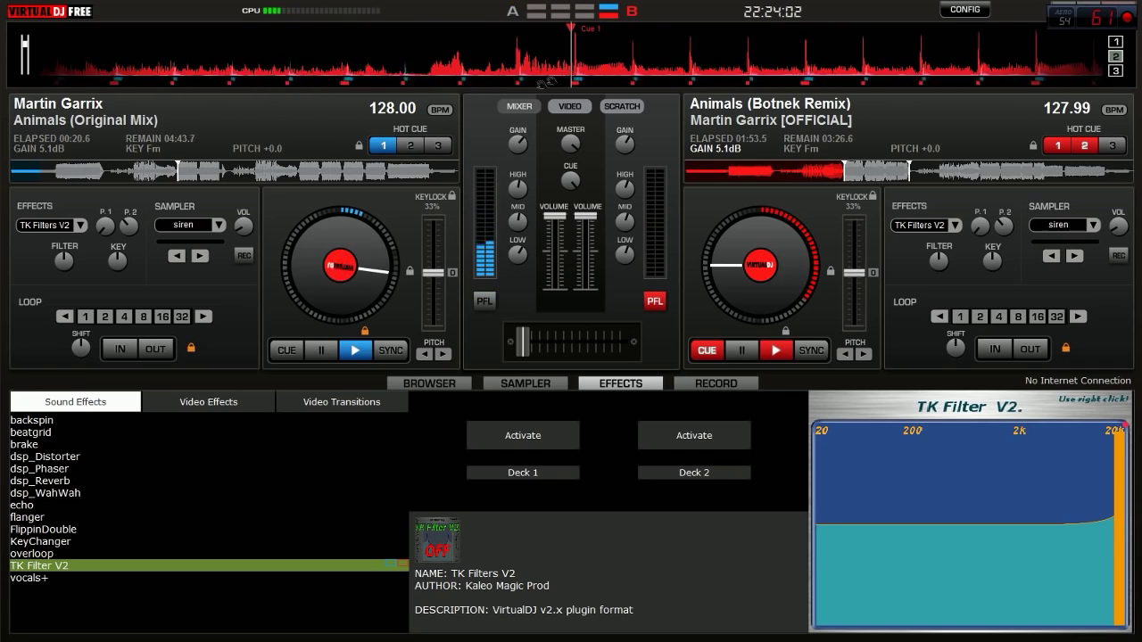
# Apply the flanger effect to deck 1 for a short while and switch it off again.
pyautogui.click(28, 517)
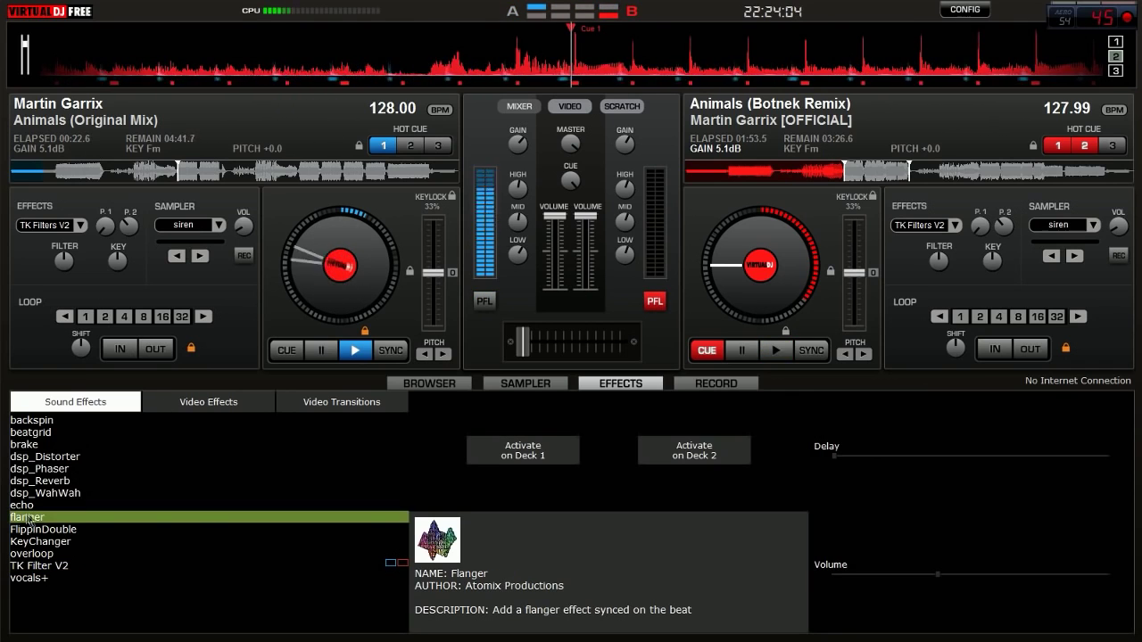
pyautogui.click(558, 458)
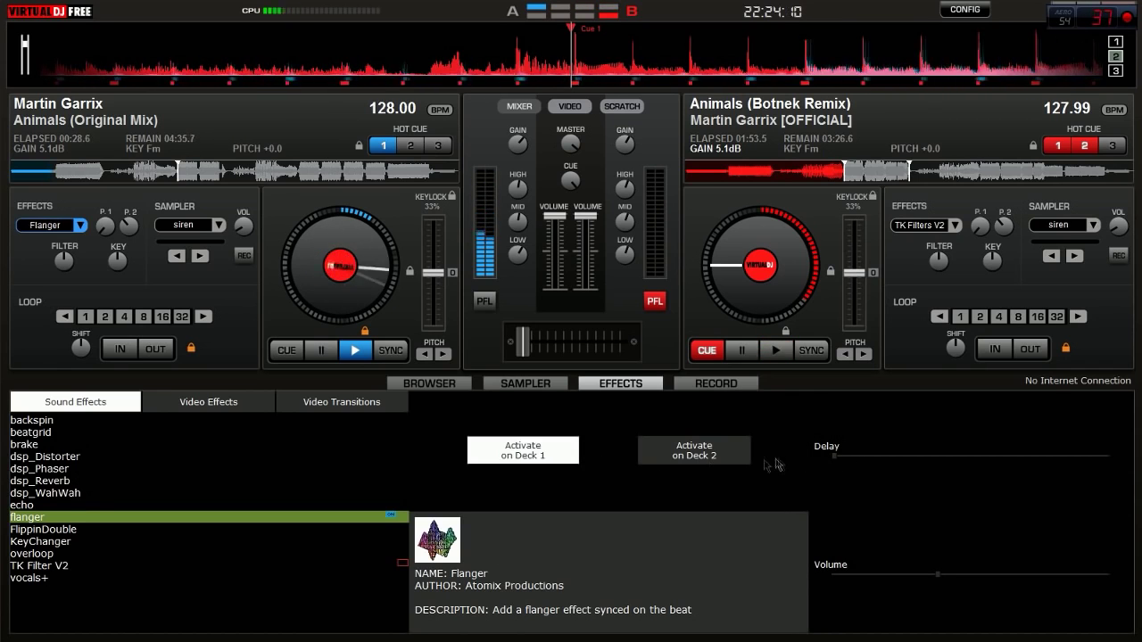
pyautogui.click(514, 457)
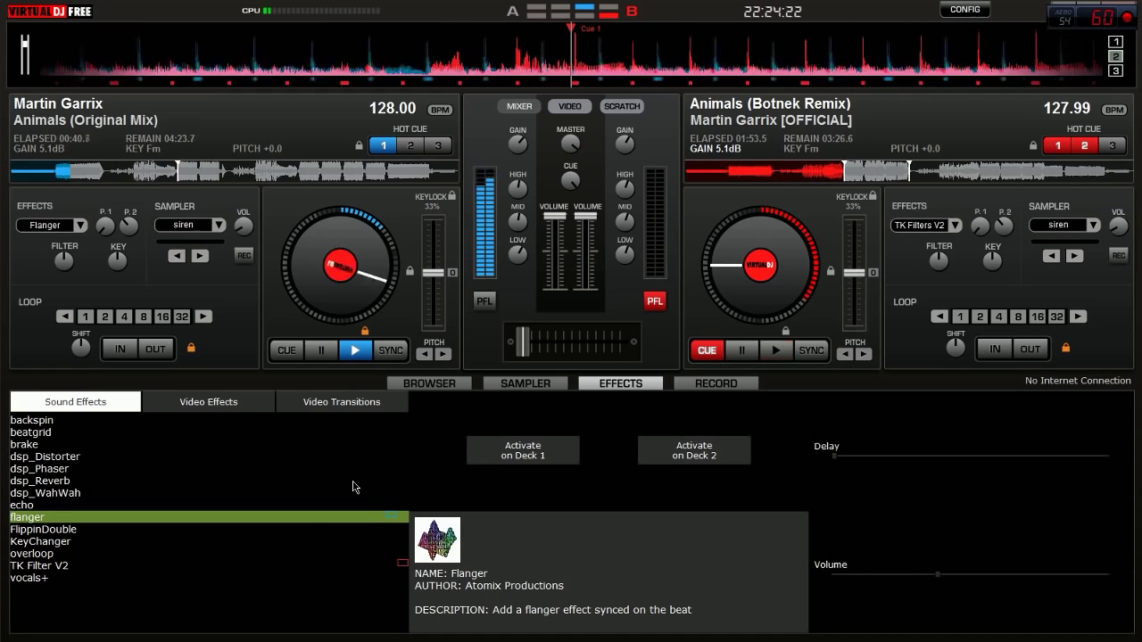
# Look at the settings of the brake, beatgrid and backspin sound effects.
pyautogui.click(35, 446)
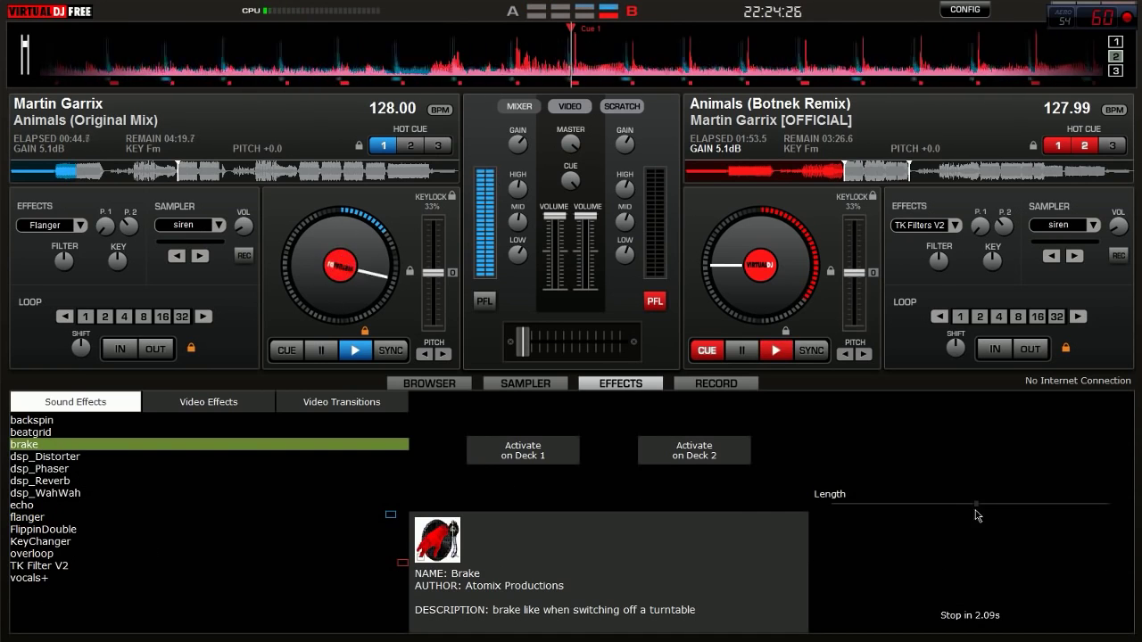
pyautogui.click(33, 433)
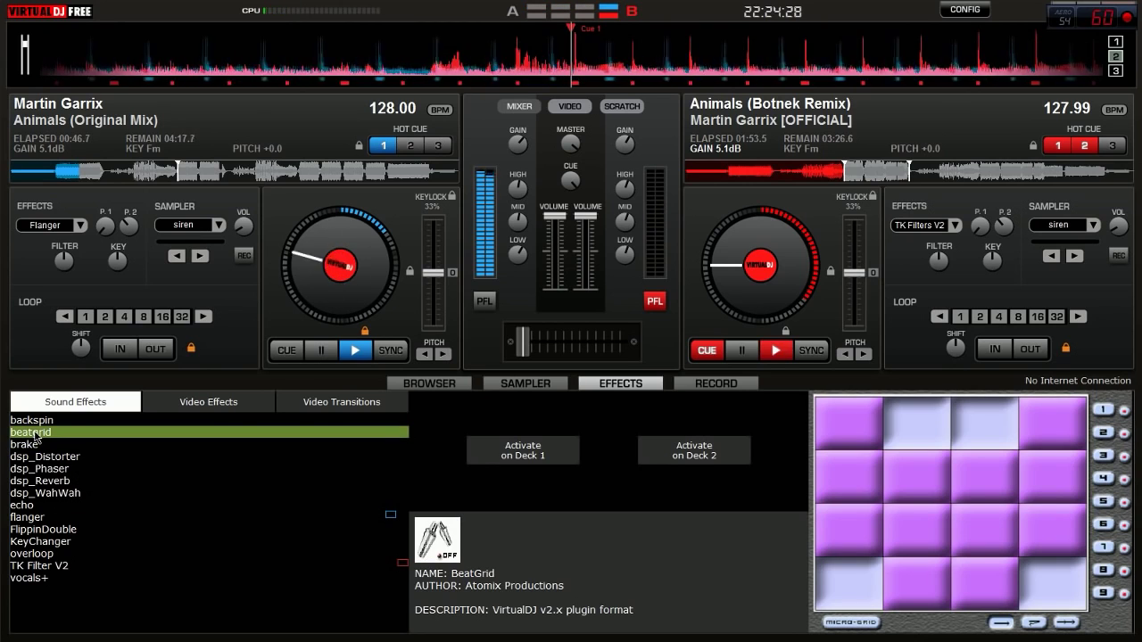
pyautogui.click(37, 422)
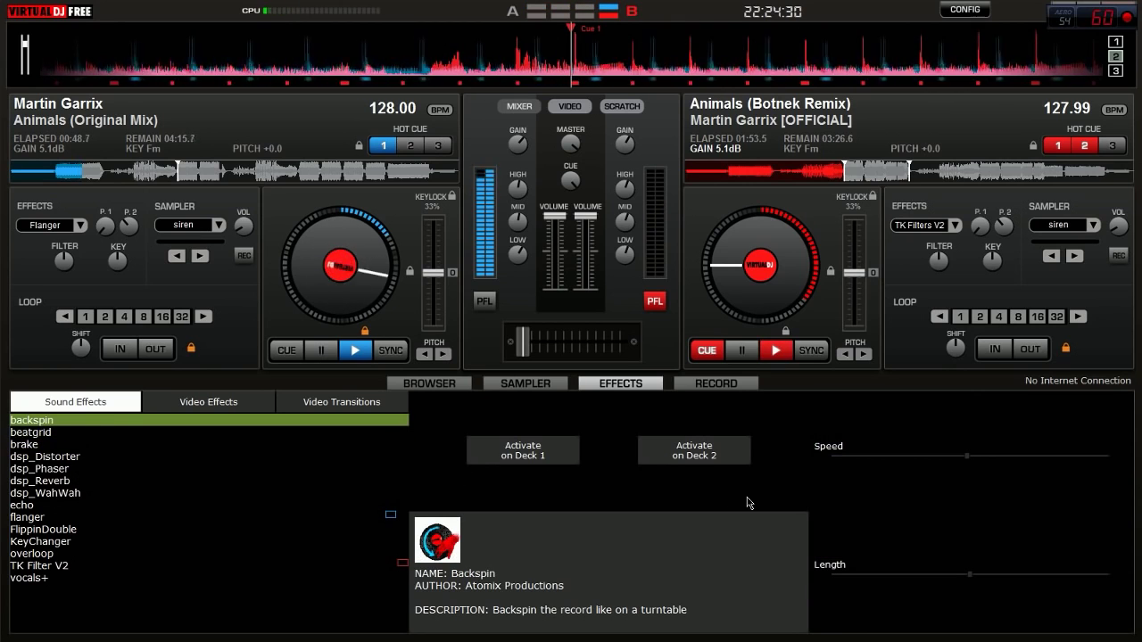
# Activate TK Filter V2 on deck 1, work its frequency handle at the 20k end, and deactivate it.
pyautogui.click(71, 566)
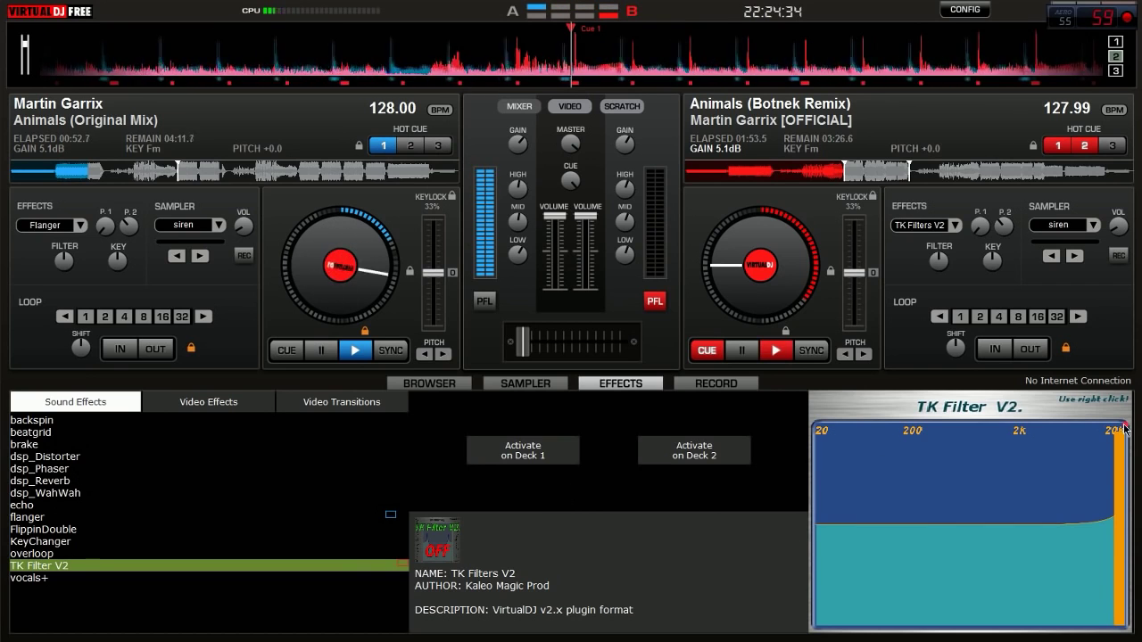
pyautogui.click(577, 451)
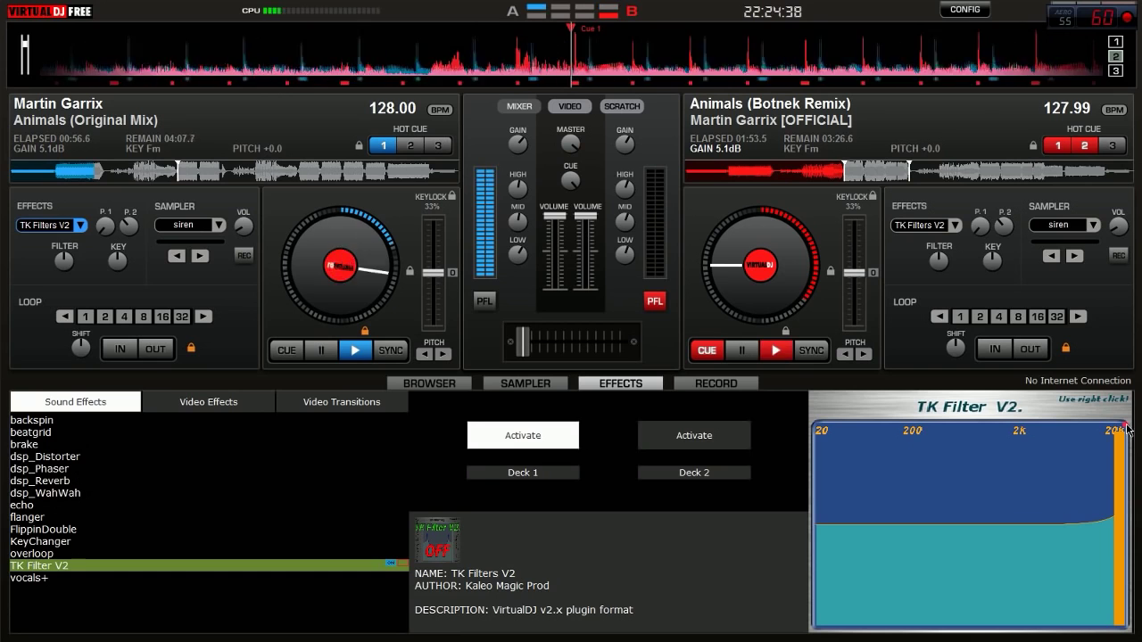
pyautogui.moveTo(1126, 432)
pyautogui.mouseDown()
pyautogui.moveTo(1081, 449)
pyautogui.moveTo(1076, 429)
pyautogui.moveTo(1127, 423)
pyautogui.mouseUp()
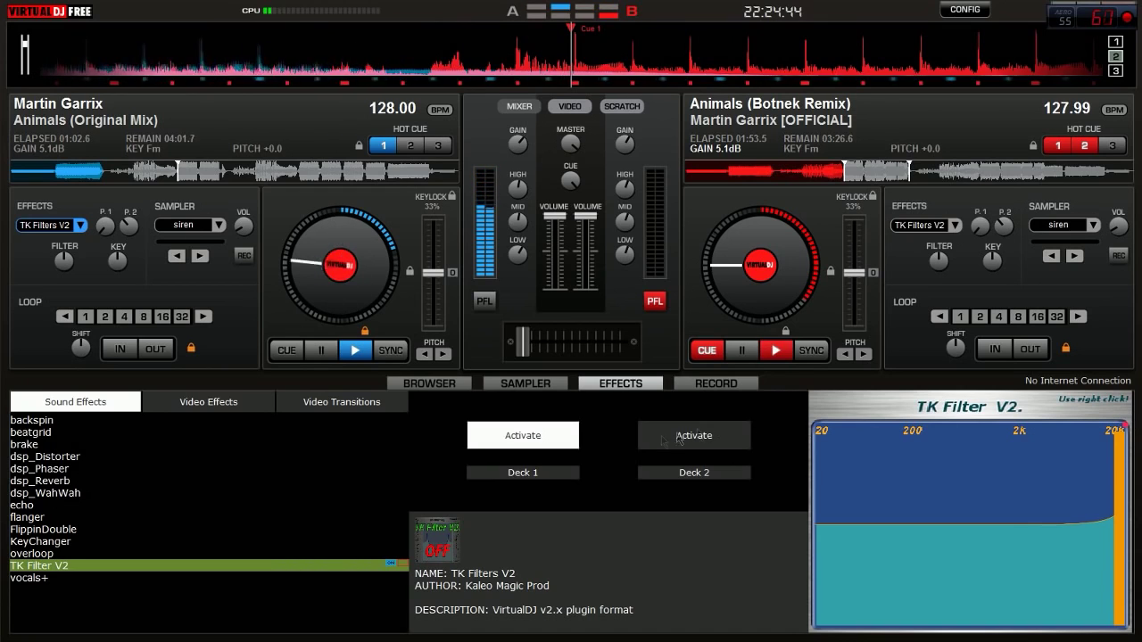
pyautogui.click(536, 444)
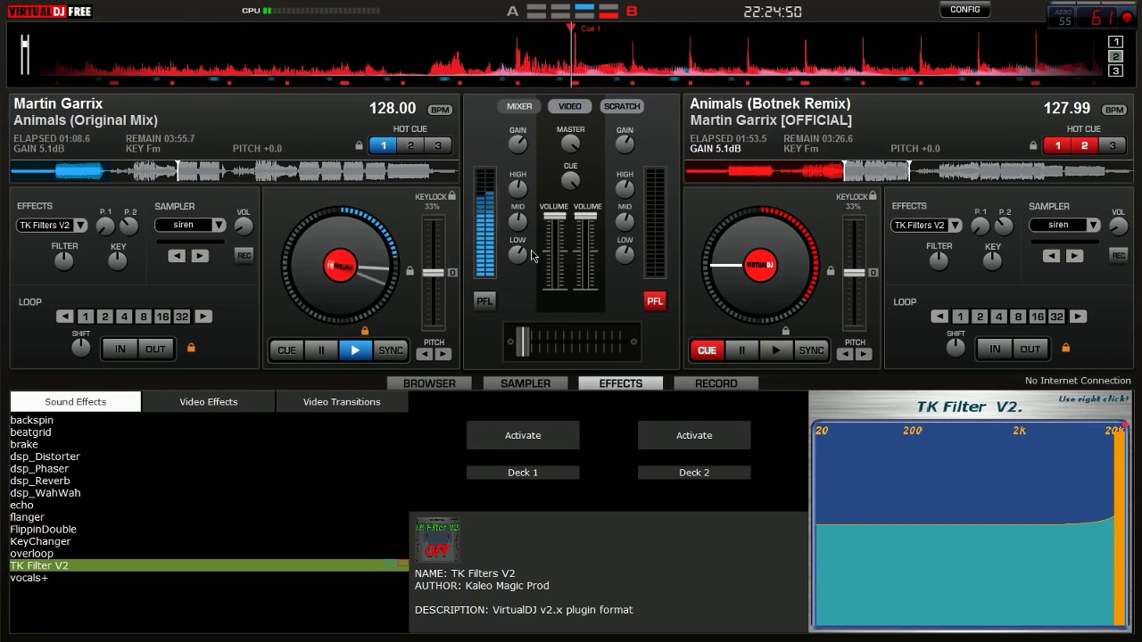
# Lower deck 2's volume to about half and look through the backspin, beatgrid and TK Filter V2 effects.
pyautogui.moveTo(586, 216); pyautogui.dragTo(586, 252)
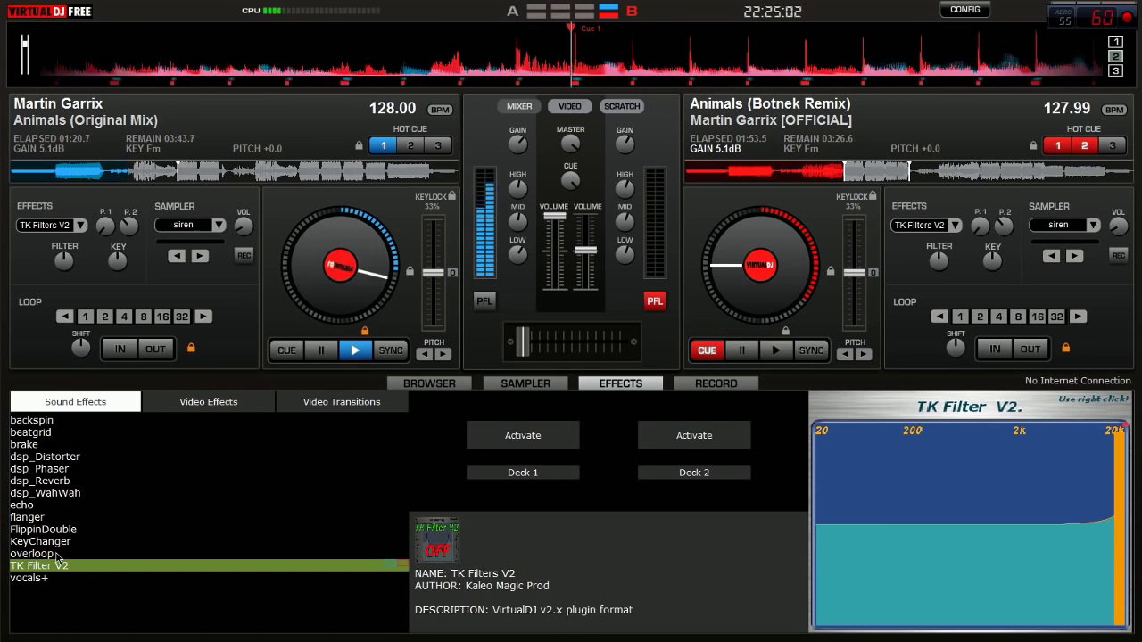
pyautogui.click(36, 421)
pyautogui.click(48, 434)
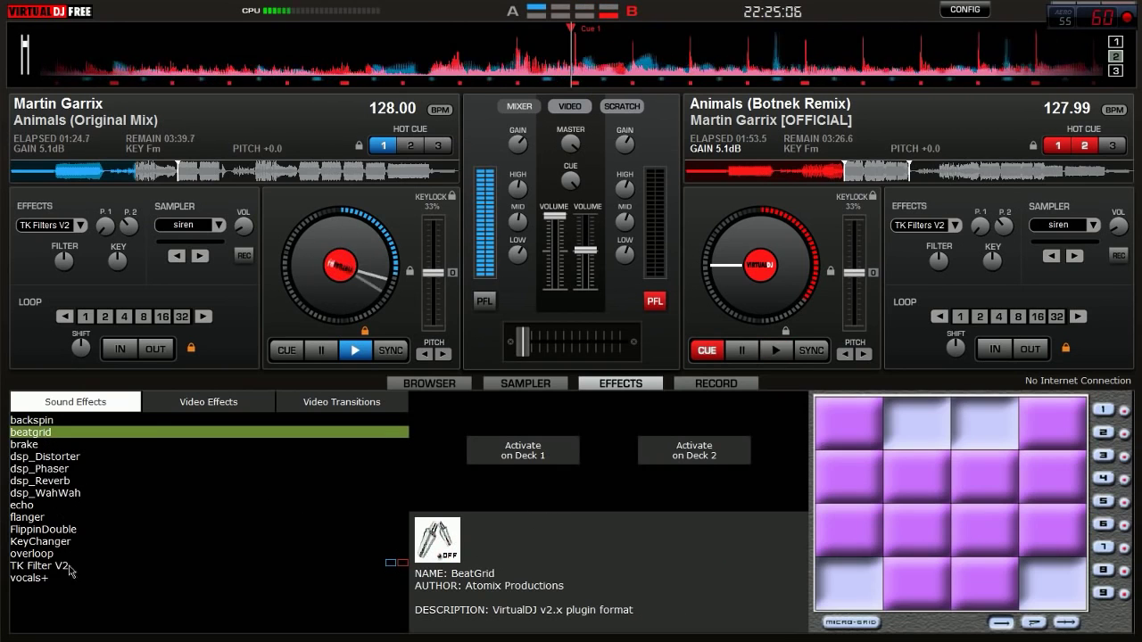
pyautogui.click(51, 565)
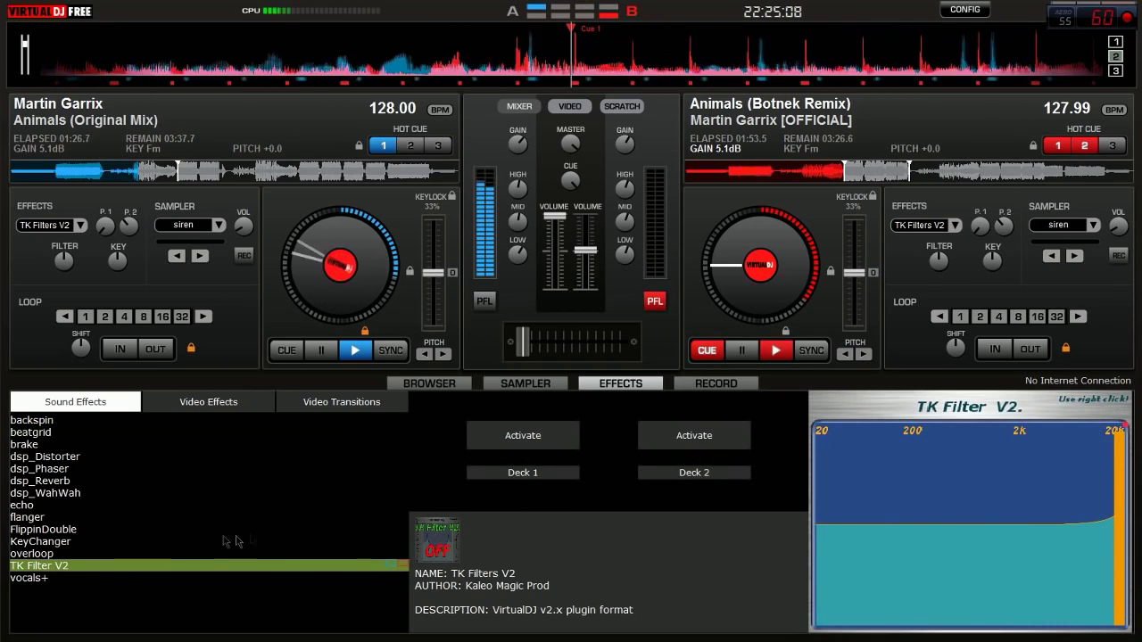
# Return to the track browser, raise deck 2's volume to full and crossfade completely to deck 2, pausing deck 1.
pyautogui.click(430, 383)
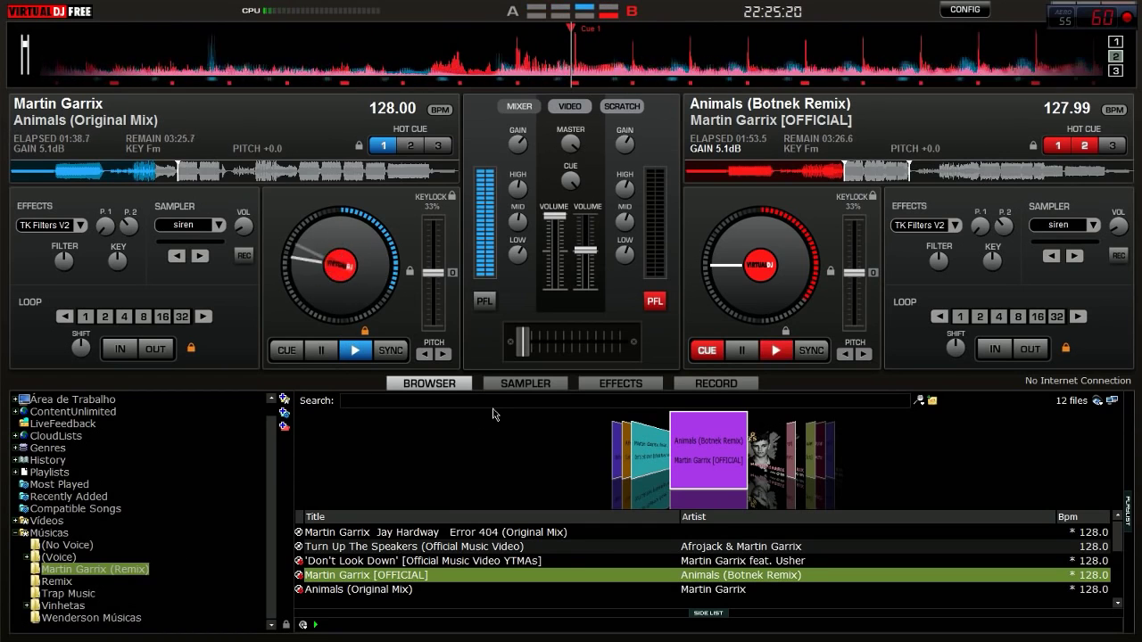
pyautogui.moveTo(595, 254); pyautogui.dragTo(593, 221)
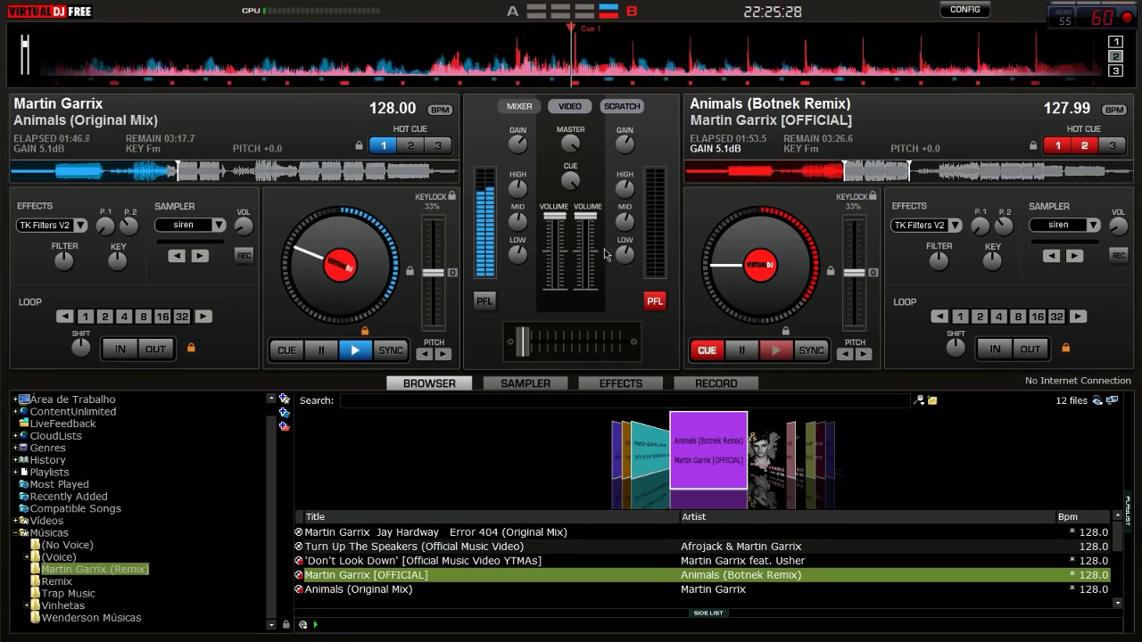
pyautogui.moveTo(523, 343); pyautogui.dragTo(646, 345)
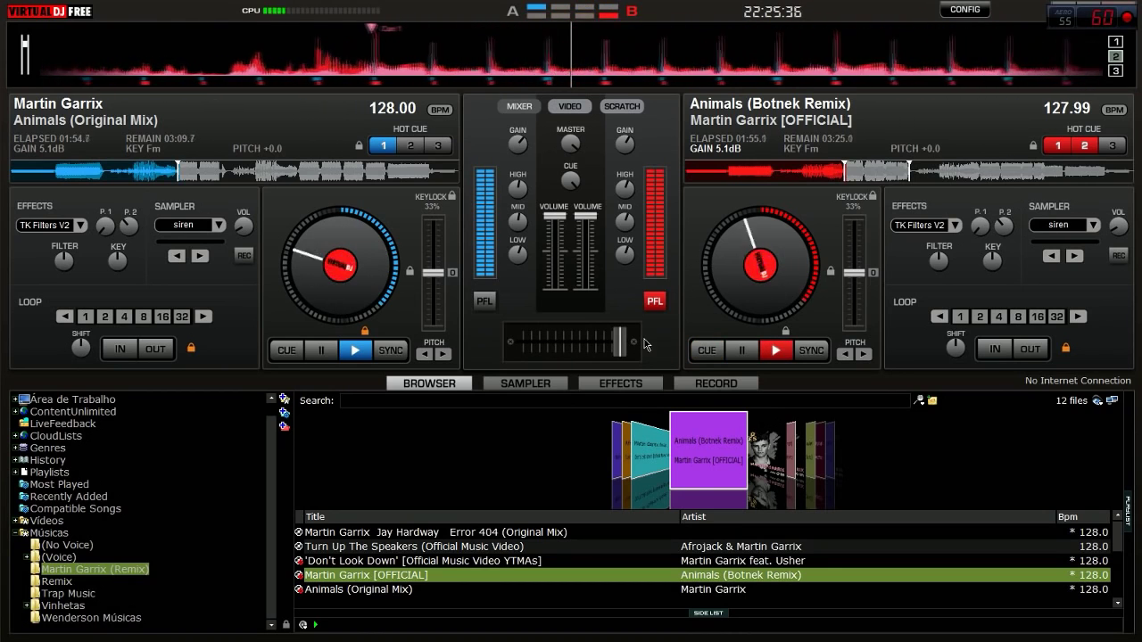
pyautogui.click(324, 354)
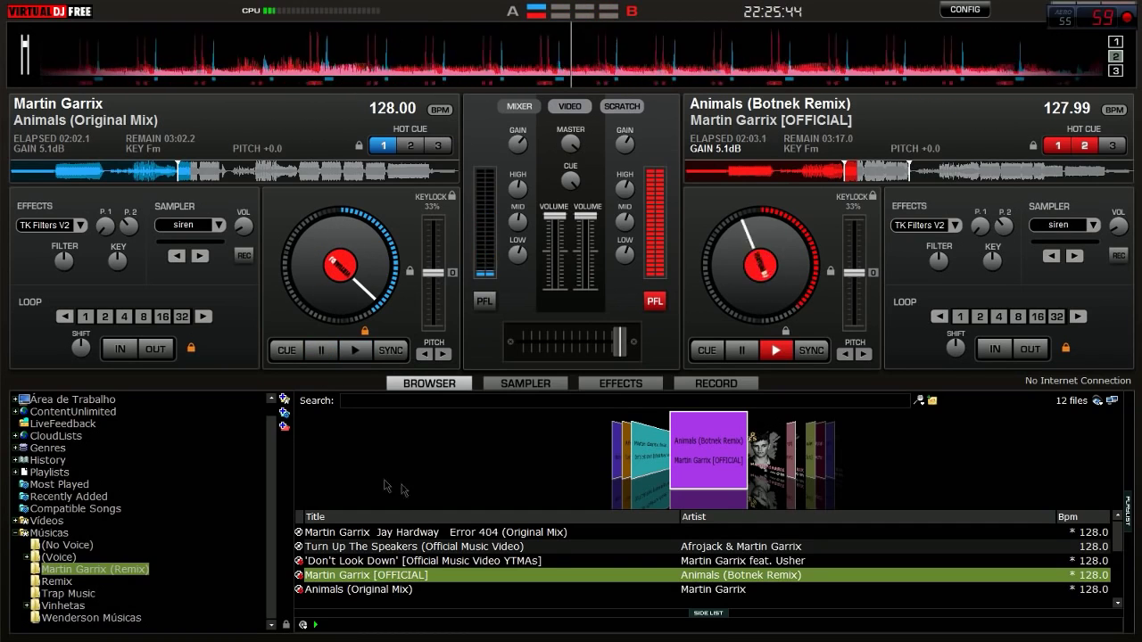
# Find "Animals is who we are in Toulouse (G-Bæss extra mash)" in the Martin Garrix (Remix) folder and load it onto deck 1.
pyautogui.scroll(-3, 436, 562)
pyautogui.scroll(-4, 431, 564)
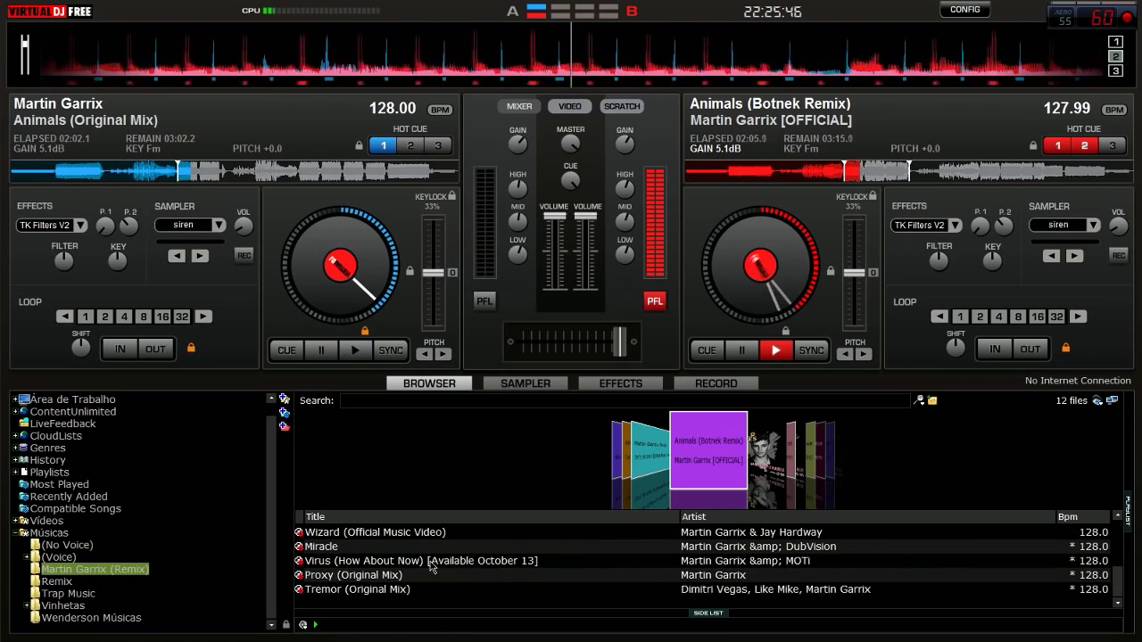
pyautogui.click(438, 561)
pyautogui.scroll(1, 440, 572)
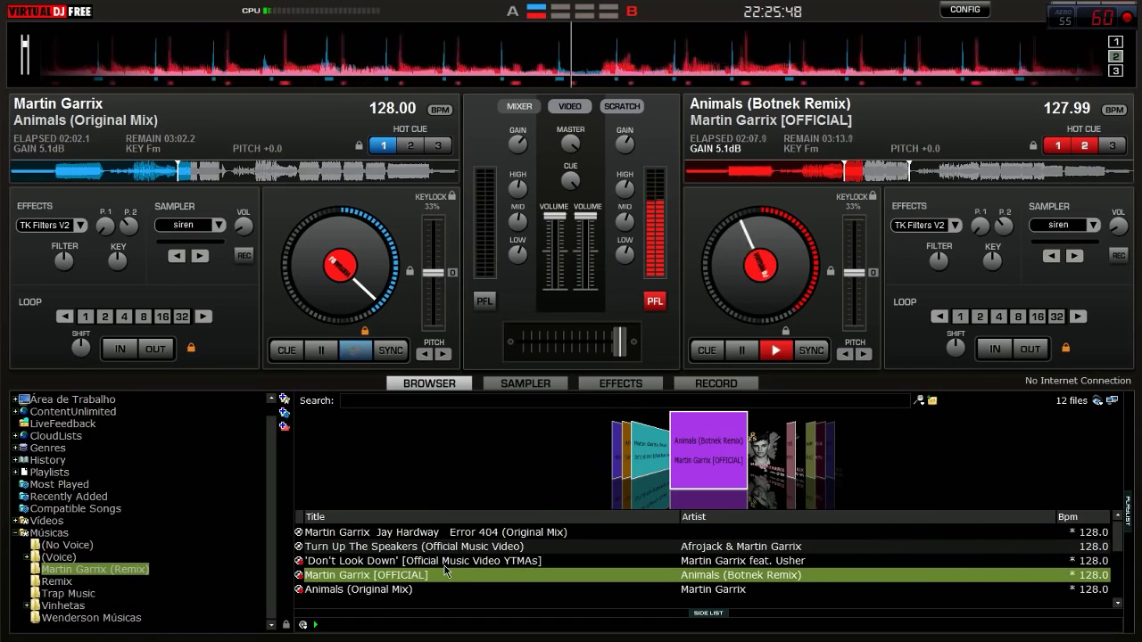
pyautogui.scroll(3, 453, 559)
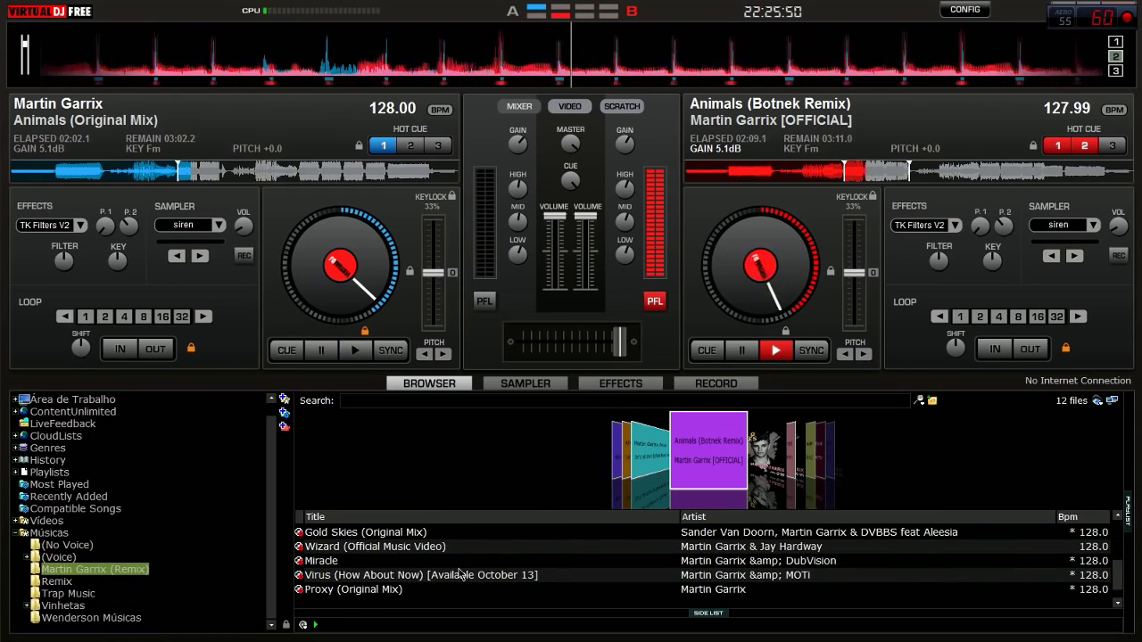
pyautogui.scroll(-1, 451, 578)
pyautogui.scroll(-3, 425, 587)
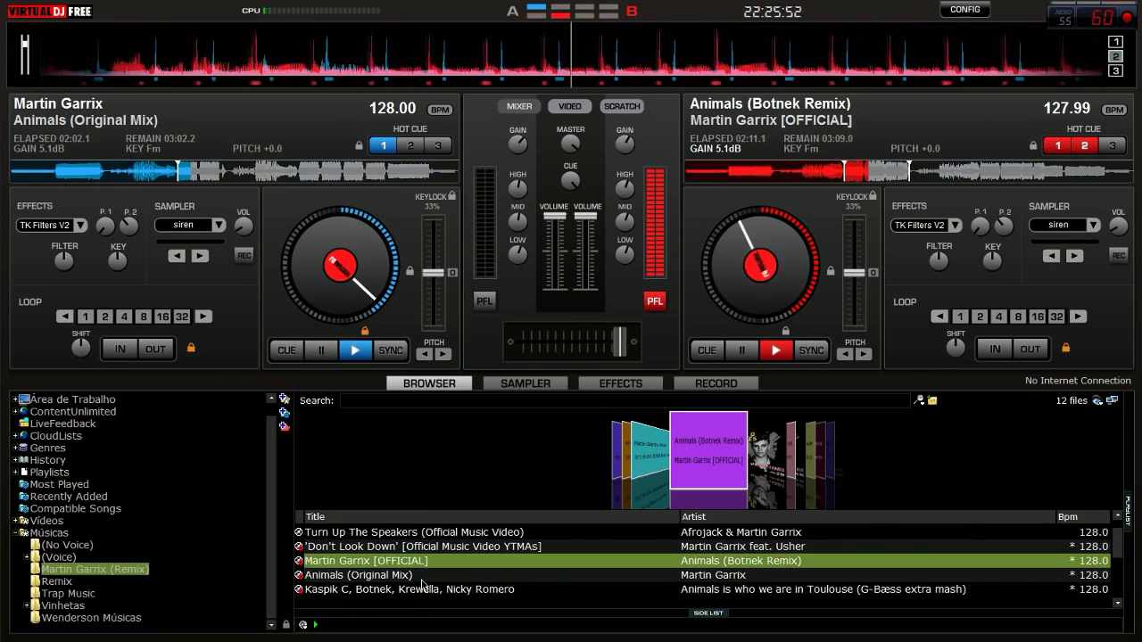
pyautogui.moveTo(420, 597); pyautogui.dragTo(355, 351)
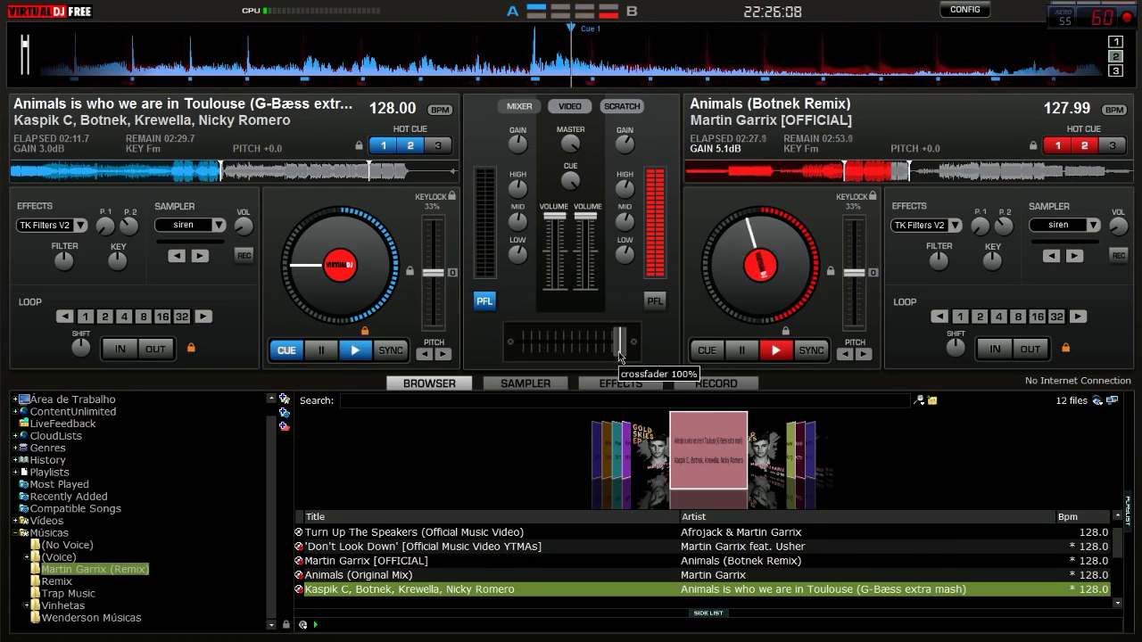
# Crossfade fully from deck 2 to deck 1 with the Toulouse mash-up playing, and pause deck 2.
pyautogui.moveTo(620, 344); pyautogui.dragTo(614, 344)
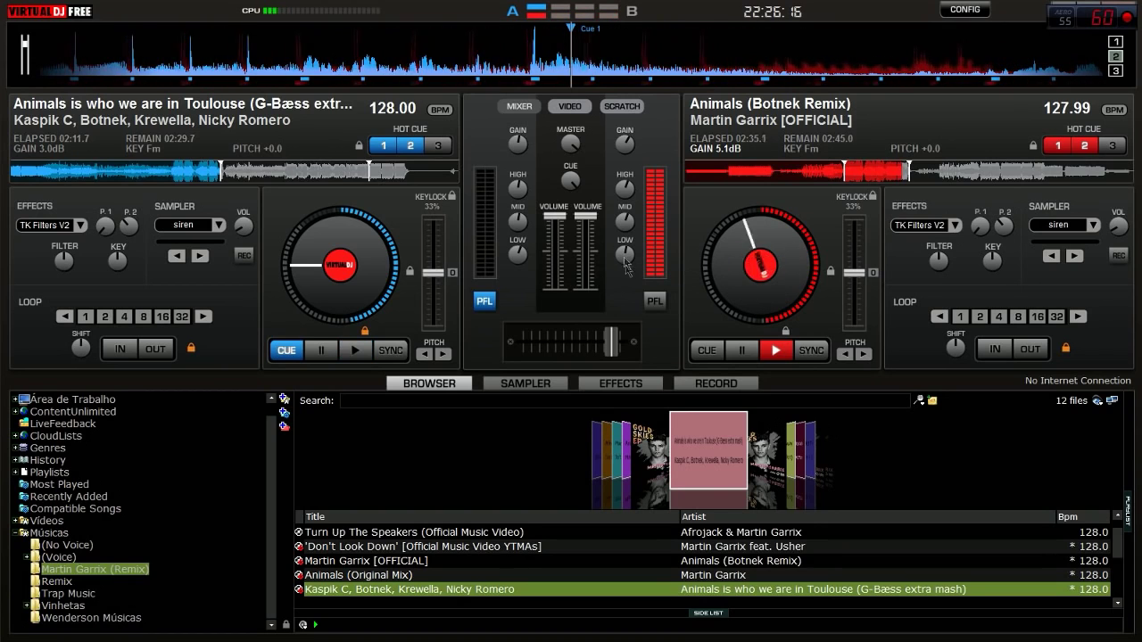
pyautogui.moveTo(613, 344); pyautogui.dragTo(516, 348)
pyautogui.press('space')
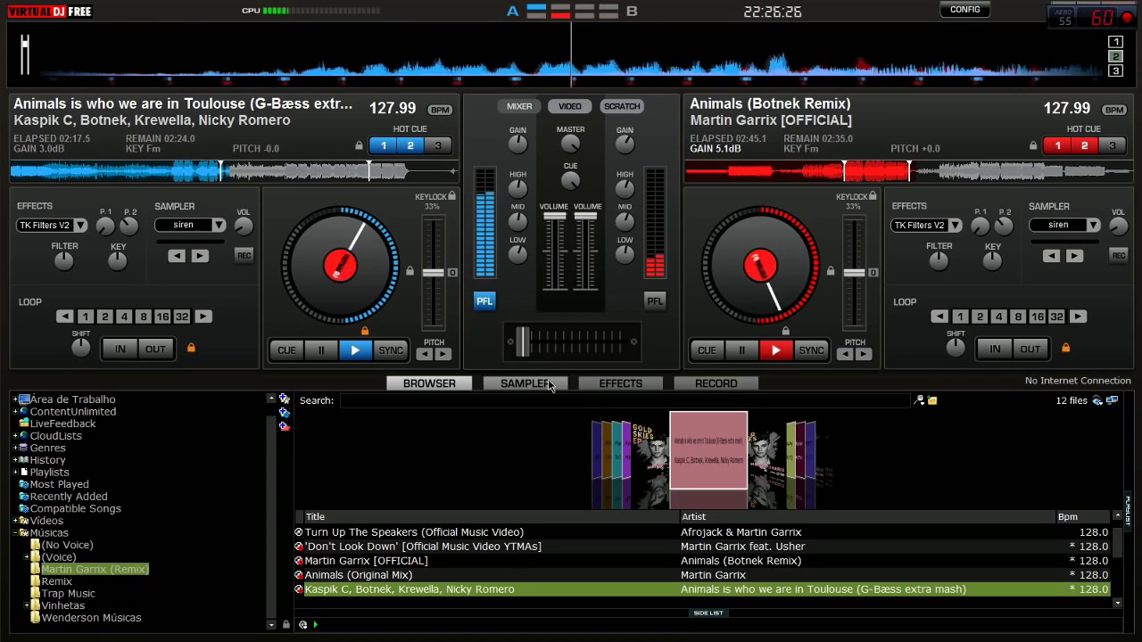
pyautogui.click(738, 353)
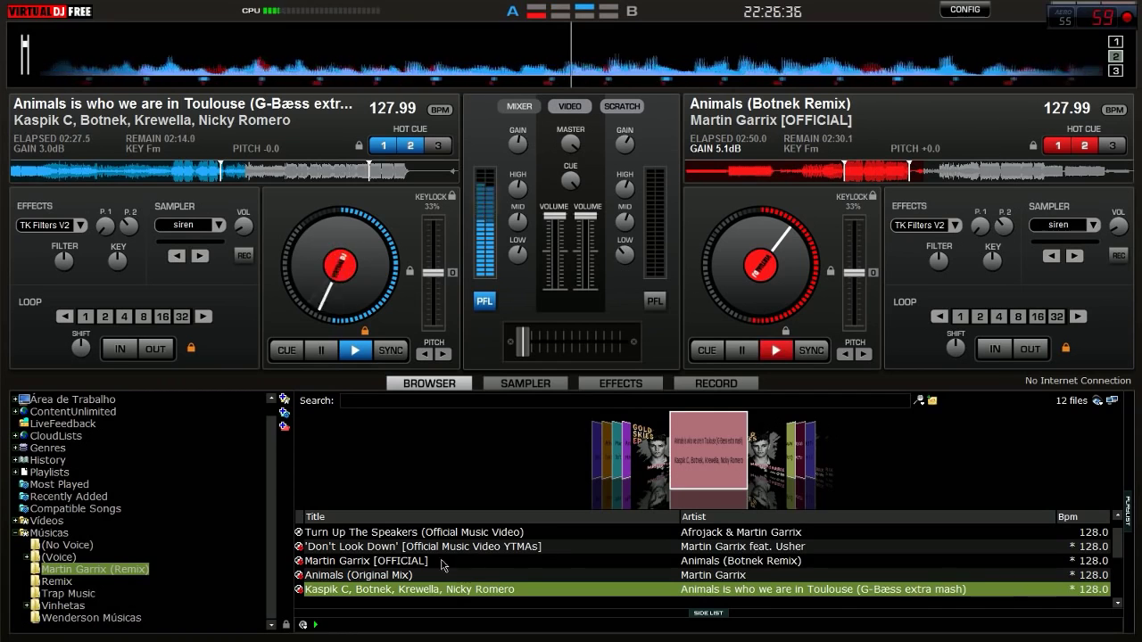
# Load Tremor (Original Mix) from the Martin Garrix (Remix) folder onto deck 2.
pyautogui.scroll(1, 424, 576)
pyautogui.scroll(-3, 420, 573)
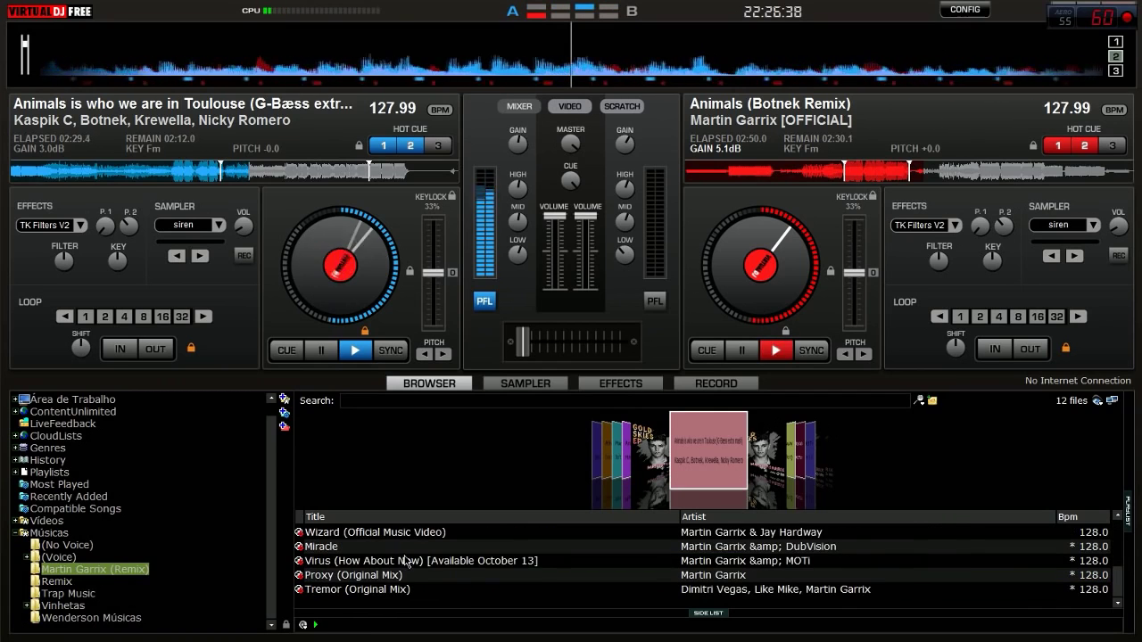
pyautogui.moveTo(348, 589); pyautogui.dragTo(838, 254)
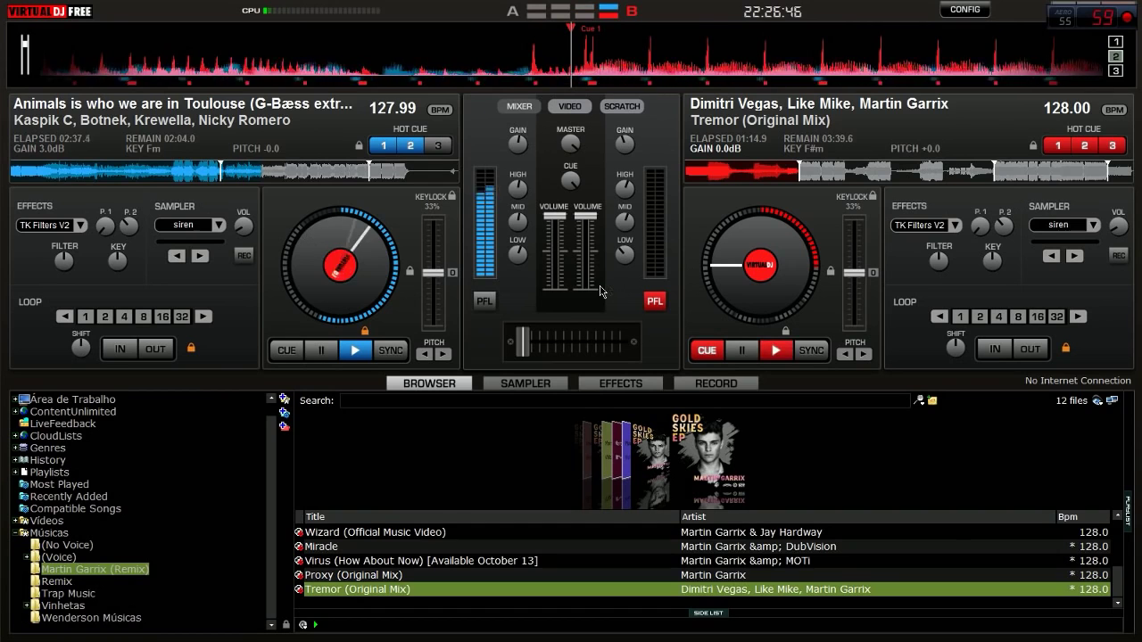
# Filter the Toulouse mash-up on deck 1 with TK Filter V2 and switch the filter off again.
pyautogui.click(591, 386)
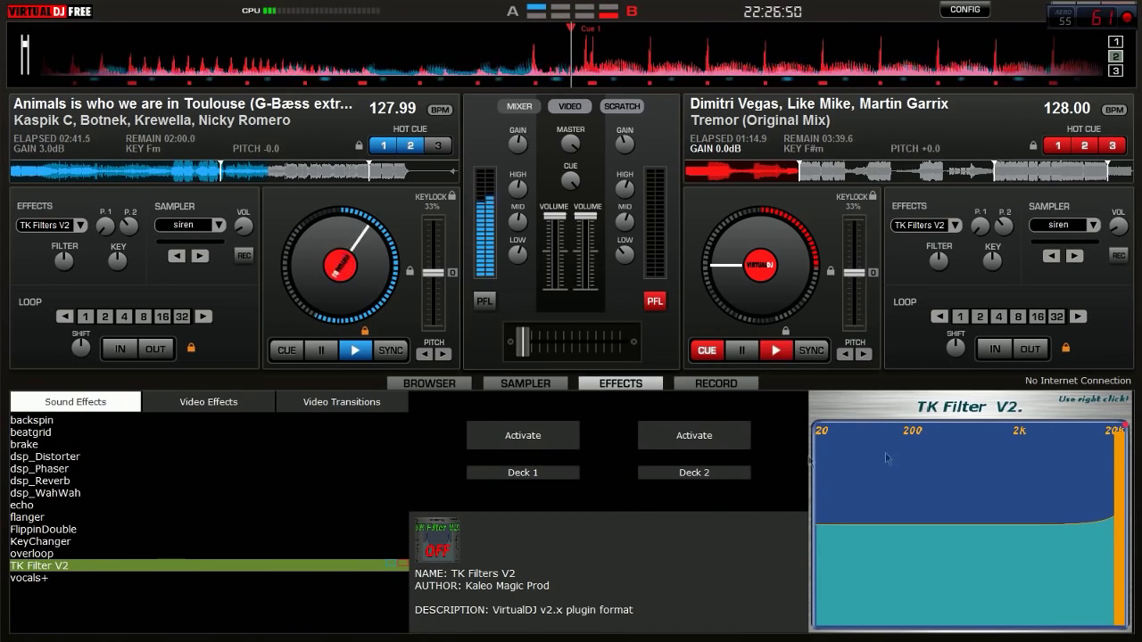
pyautogui.click(543, 444)
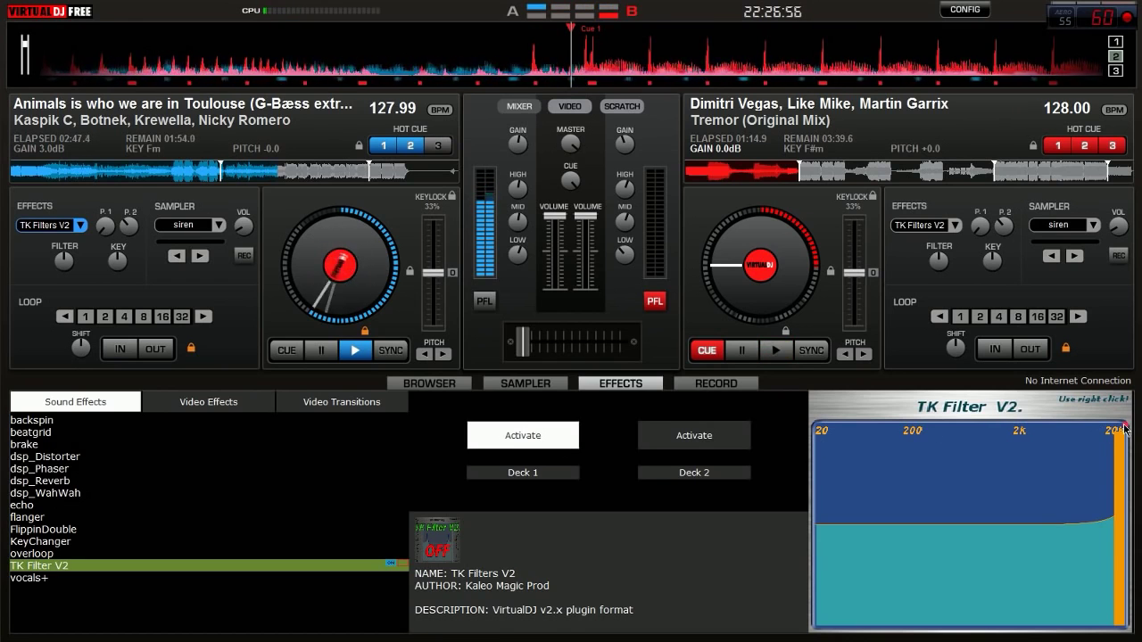
pyautogui.moveTo(1126, 430)
pyautogui.mouseDown()
pyautogui.moveTo(1040, 438)
pyautogui.moveTo(1113, 427)
pyautogui.moveTo(1129, 410)
pyautogui.mouseUp()
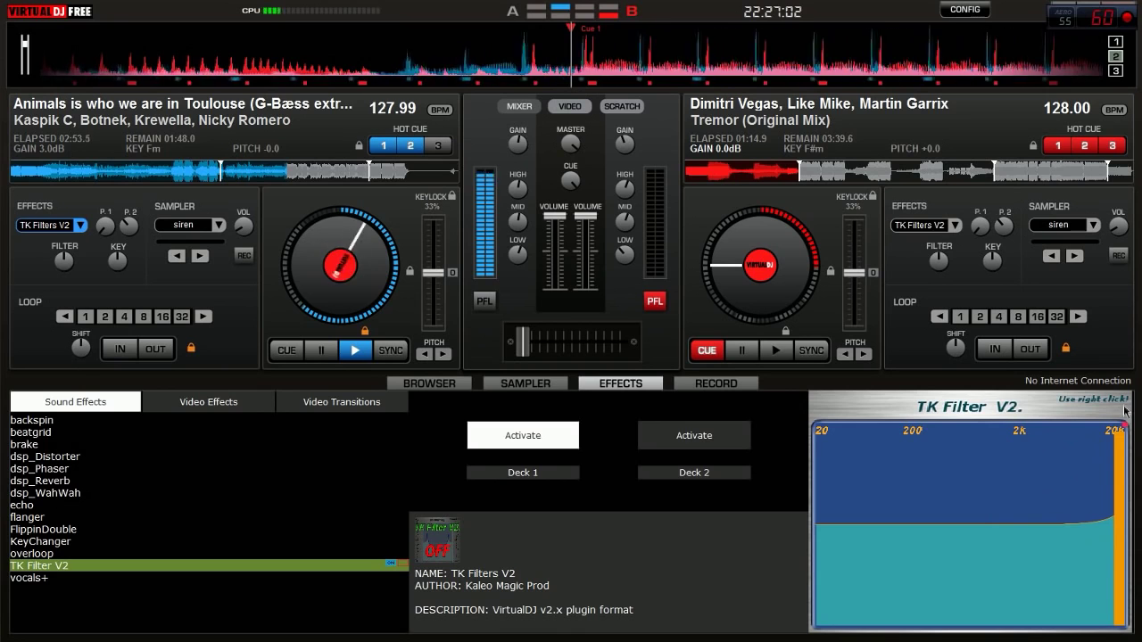
pyautogui.click(567, 438)
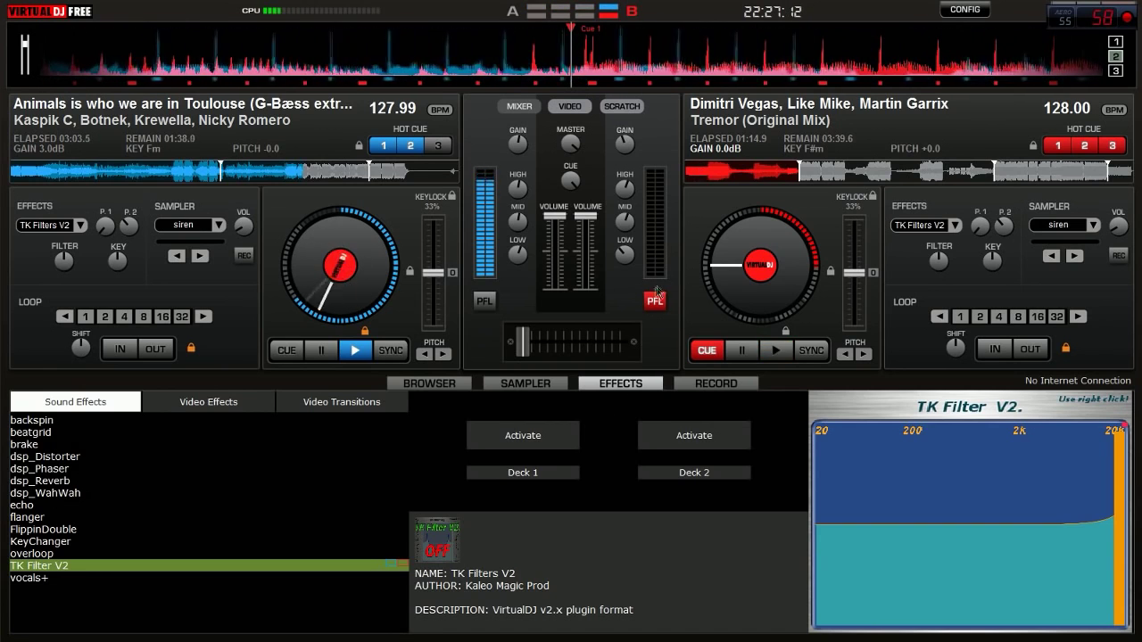
# Position Tremor on deck 2 at its beginning, align its first beat with deck 1's beats, and return to the track browser.
pyautogui.click(704, 187)
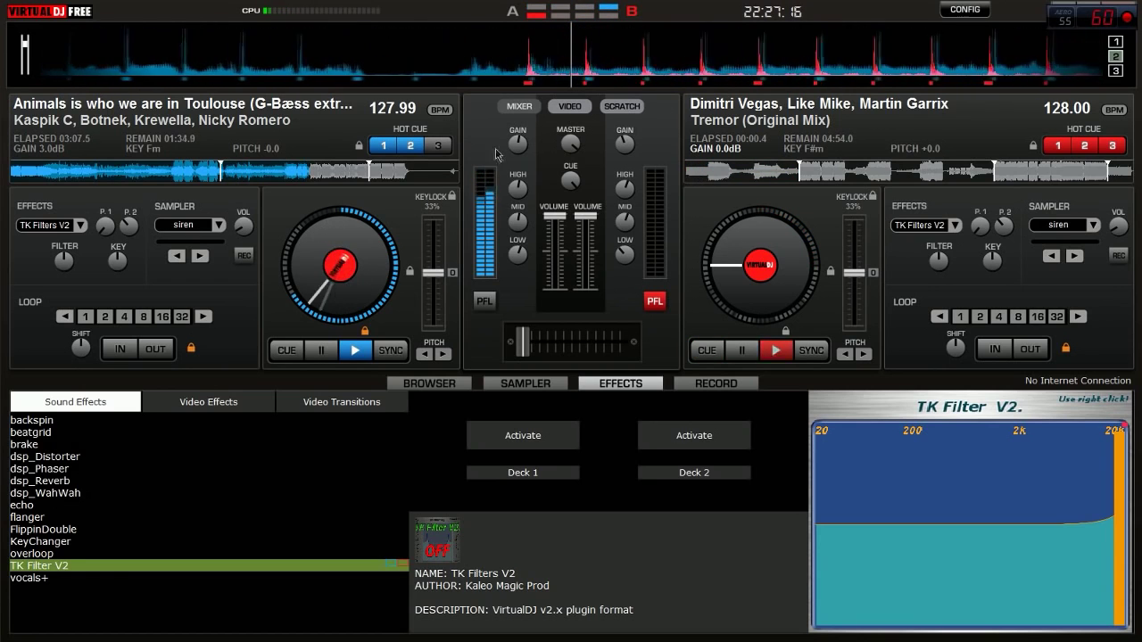
pyautogui.moveTo(509, 148)
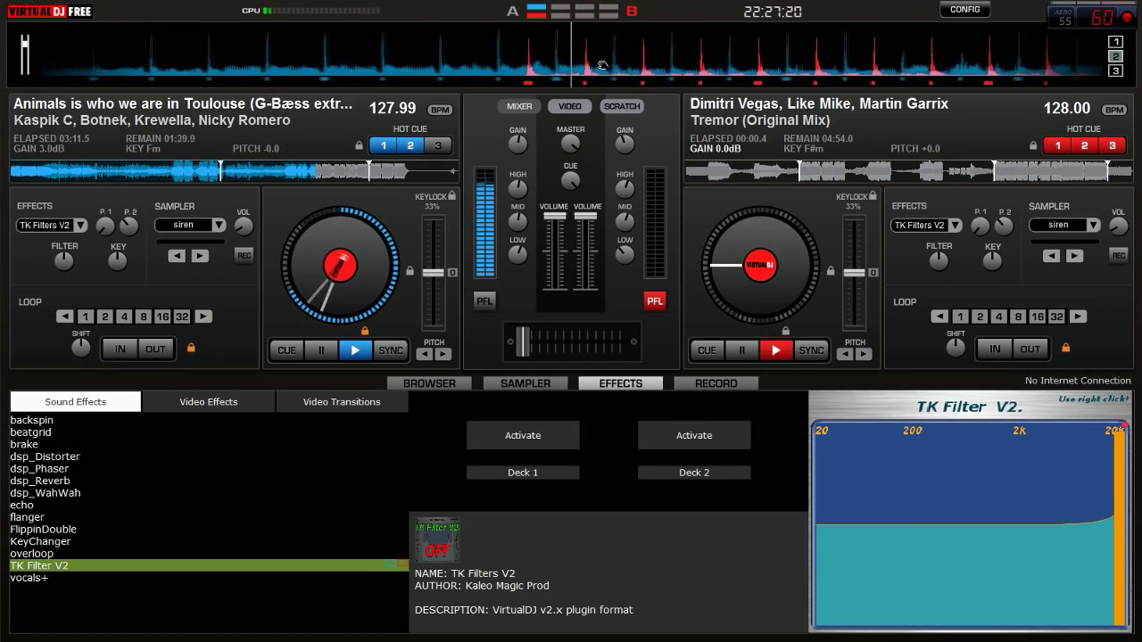
pyautogui.moveTo(604, 66)
pyautogui.mouseDown()
pyautogui.moveTo(653, 62)
pyautogui.moveTo(595, 62)
pyautogui.mouseUp()
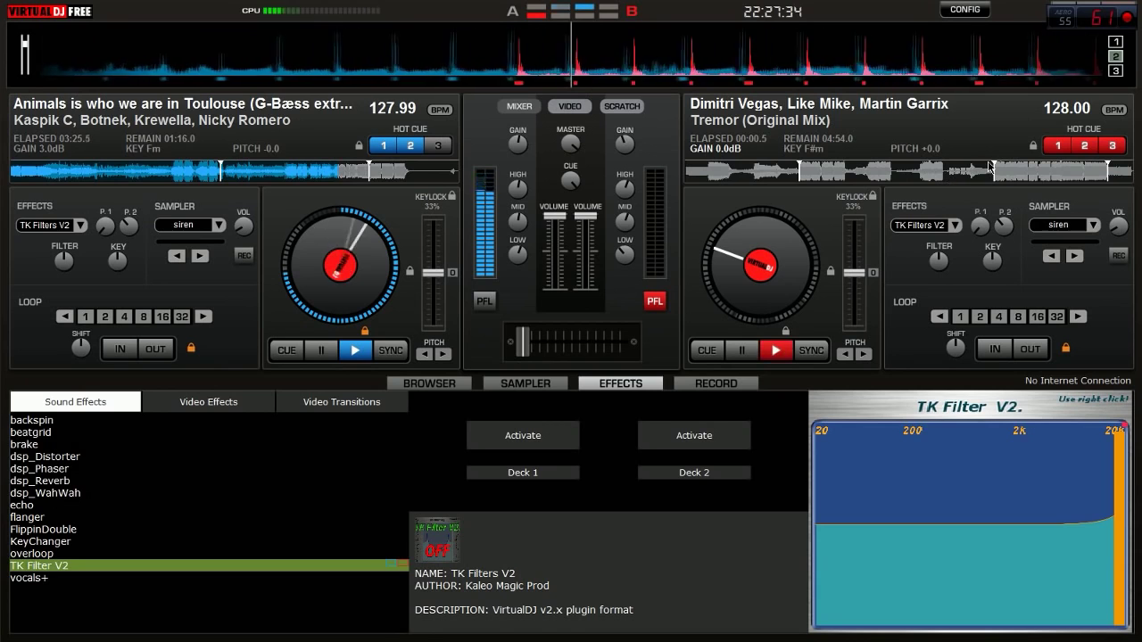
pyautogui.click(433, 384)
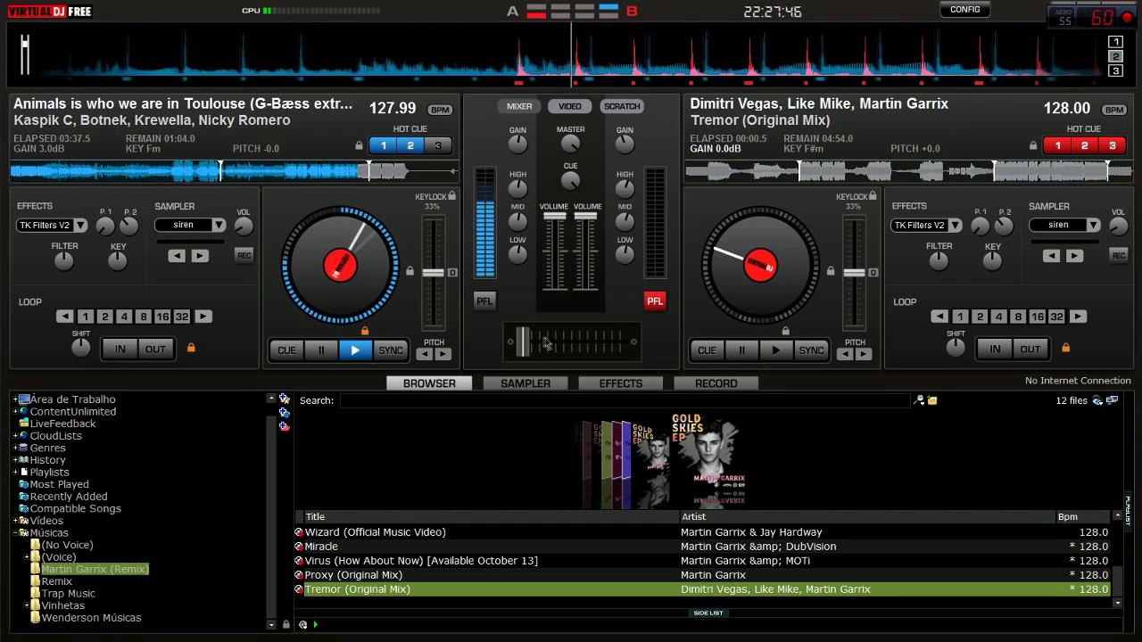
# Crossfade gradually from the Toulouse mash-up on deck 1 to Tremor playing on deck 2, and pause deck 1.
pyautogui.moveTo(525, 344); pyautogui.dragTo(597, 347)
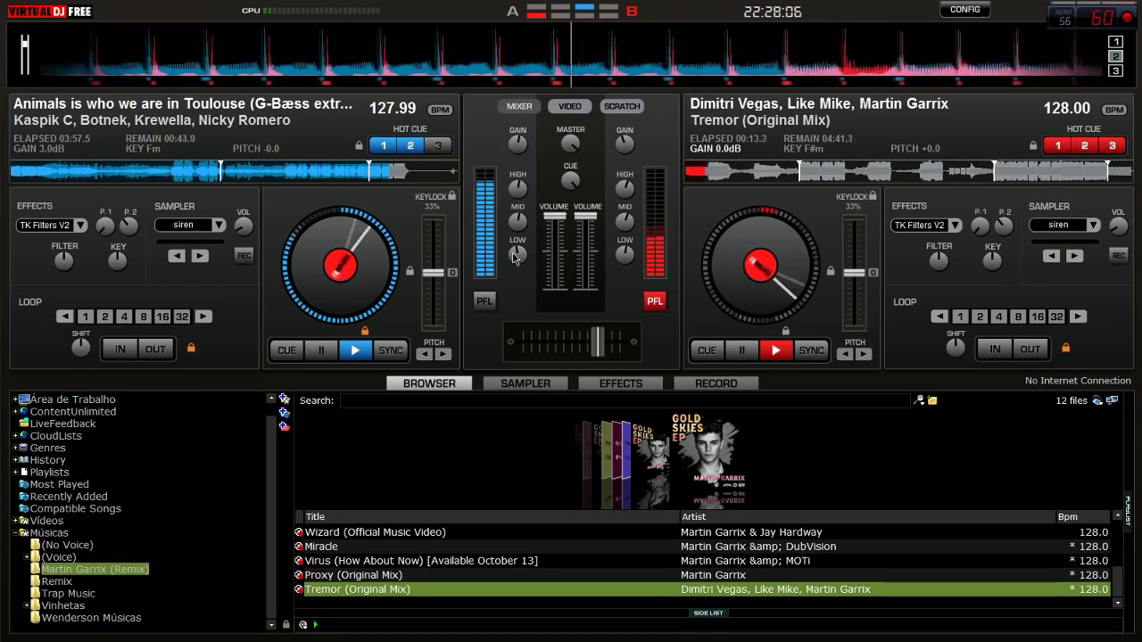
pyautogui.moveTo(596, 343); pyautogui.dragTo(613, 346)
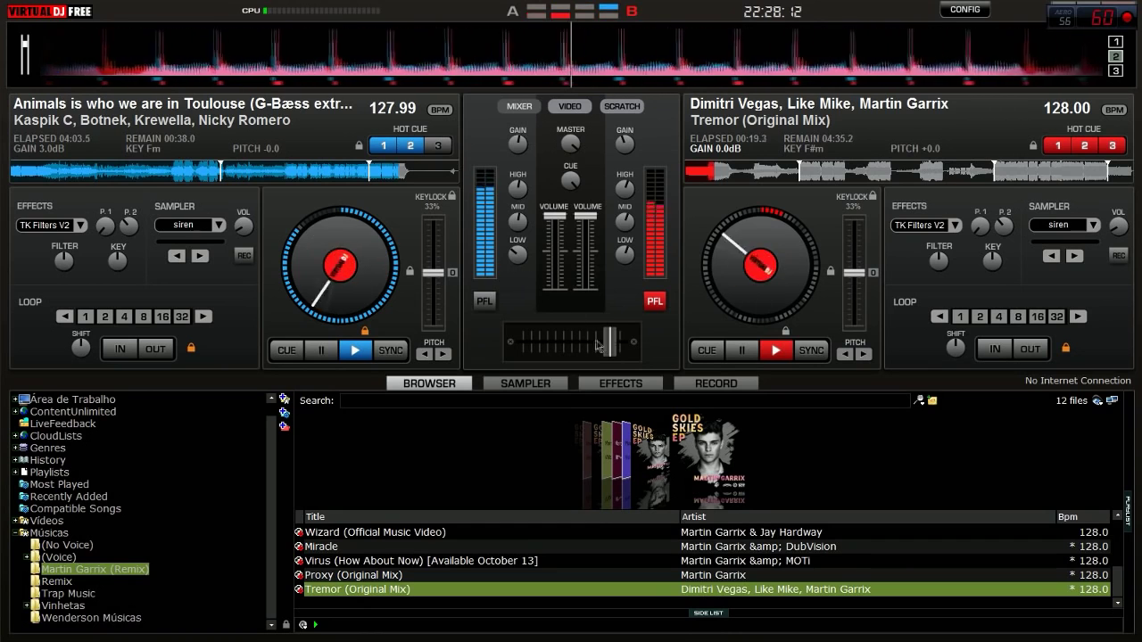
pyautogui.moveTo(610, 346); pyautogui.dragTo(625, 347)
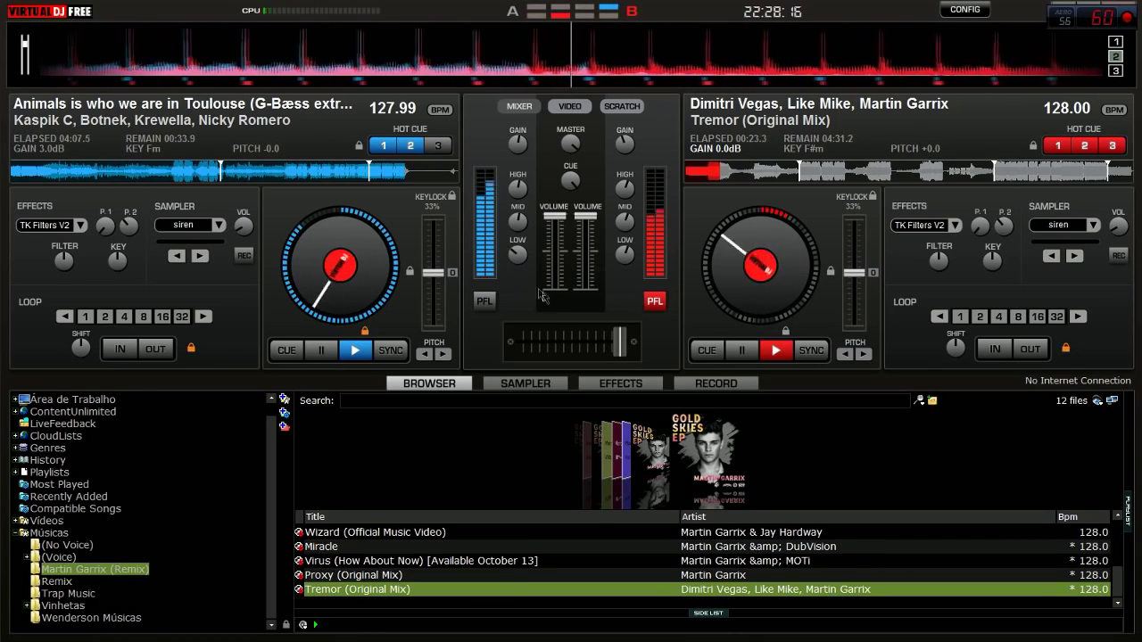
pyautogui.click(325, 353)
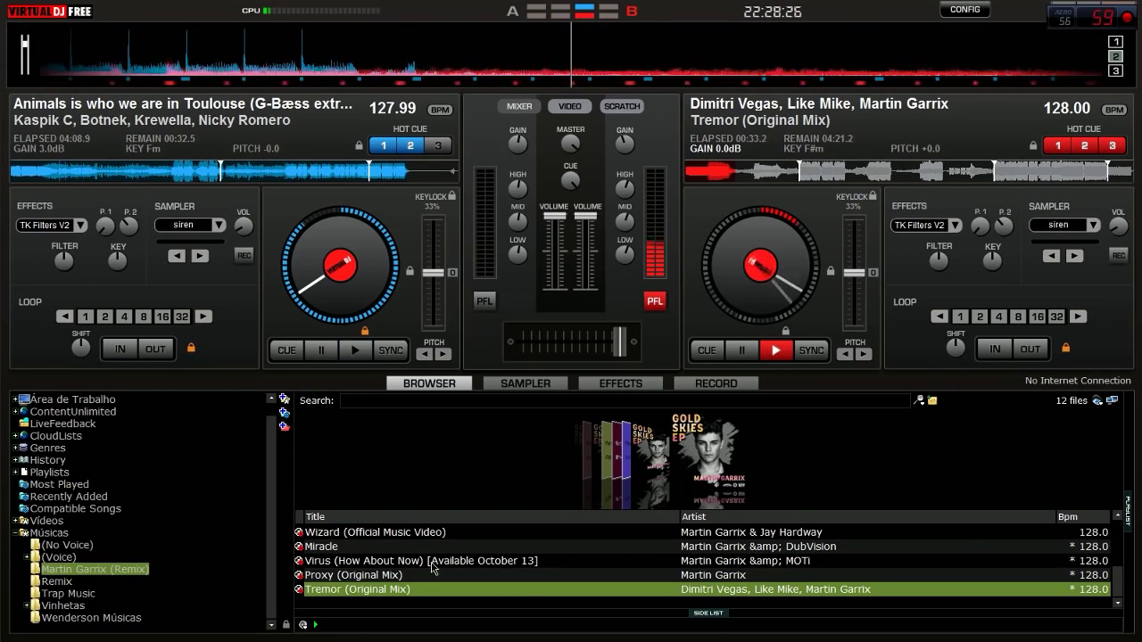
# Load Gold Skies (Original Mix) from the Martin Garrix (Remix) folder onto deck 1.
pyautogui.scroll(4, 435, 569)
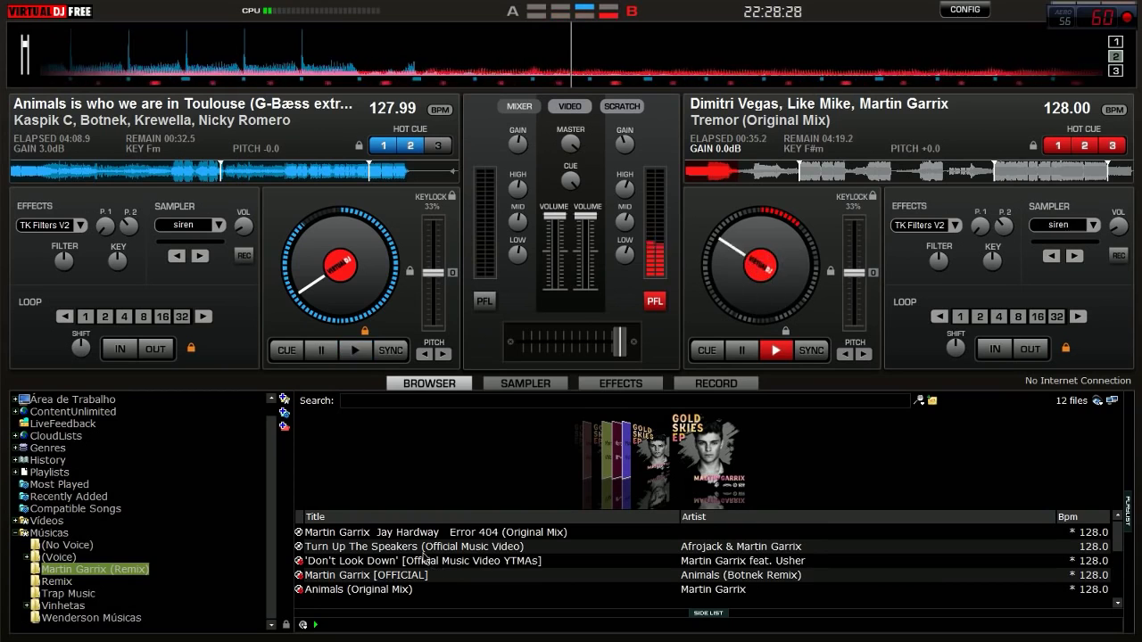
pyautogui.scroll(-2, 432, 562)
pyautogui.moveTo(387, 575); pyautogui.dragTo(246, 339)
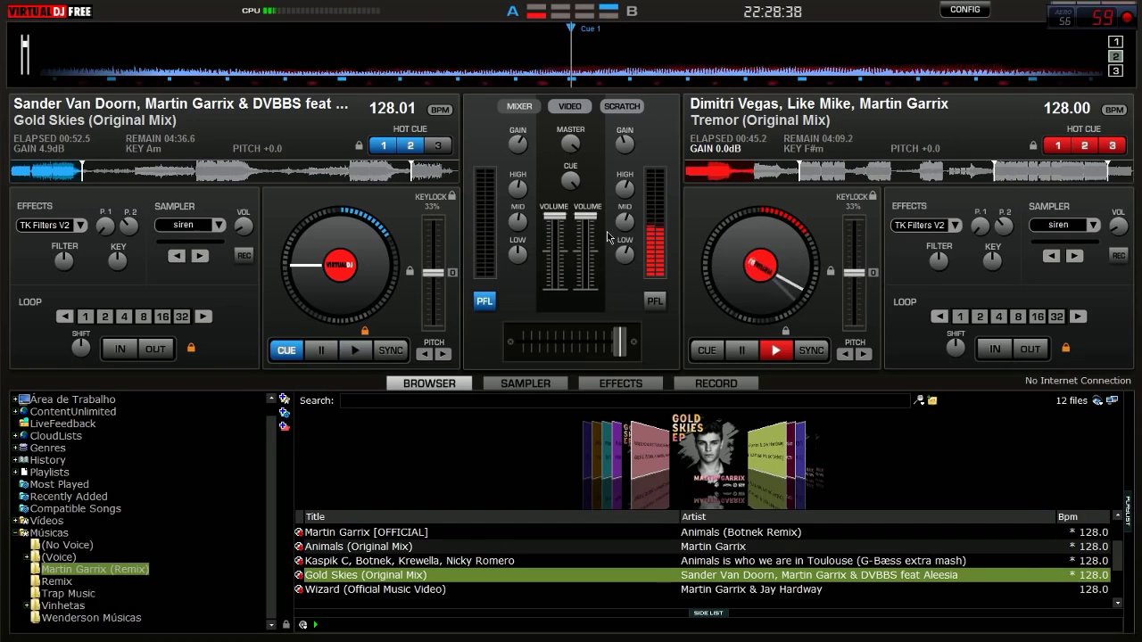
# Show the beatgrid sound effect, and jump Tremor on deck 2 ahead to the late cue marker before its final loud section.
pyautogui.click(611, 388)
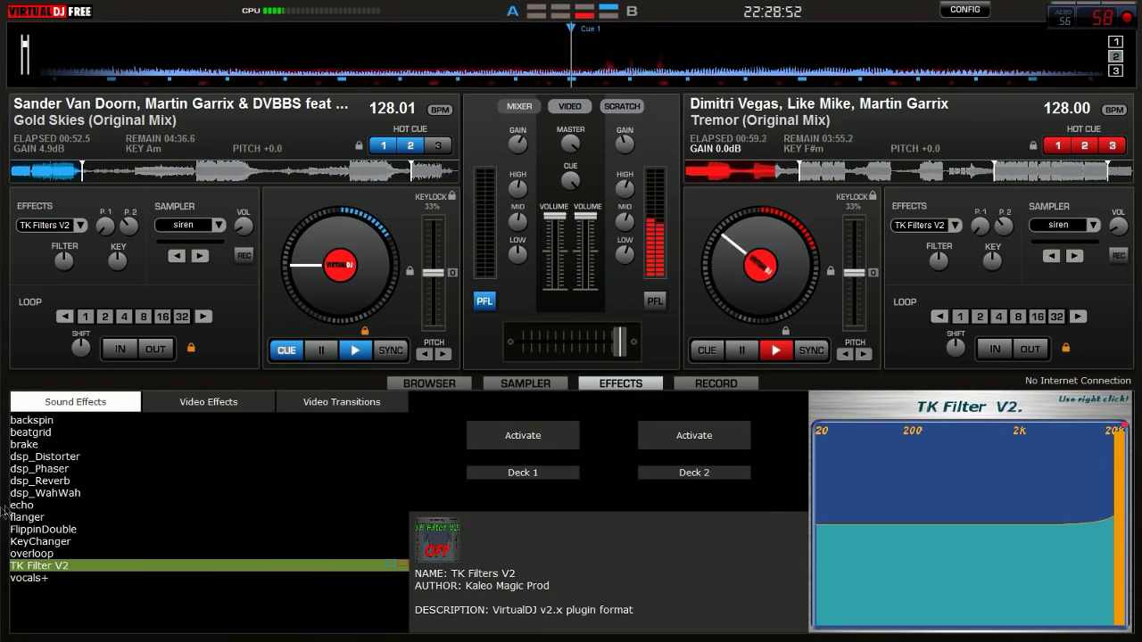
pyautogui.click(27, 445)
pyautogui.click(31, 432)
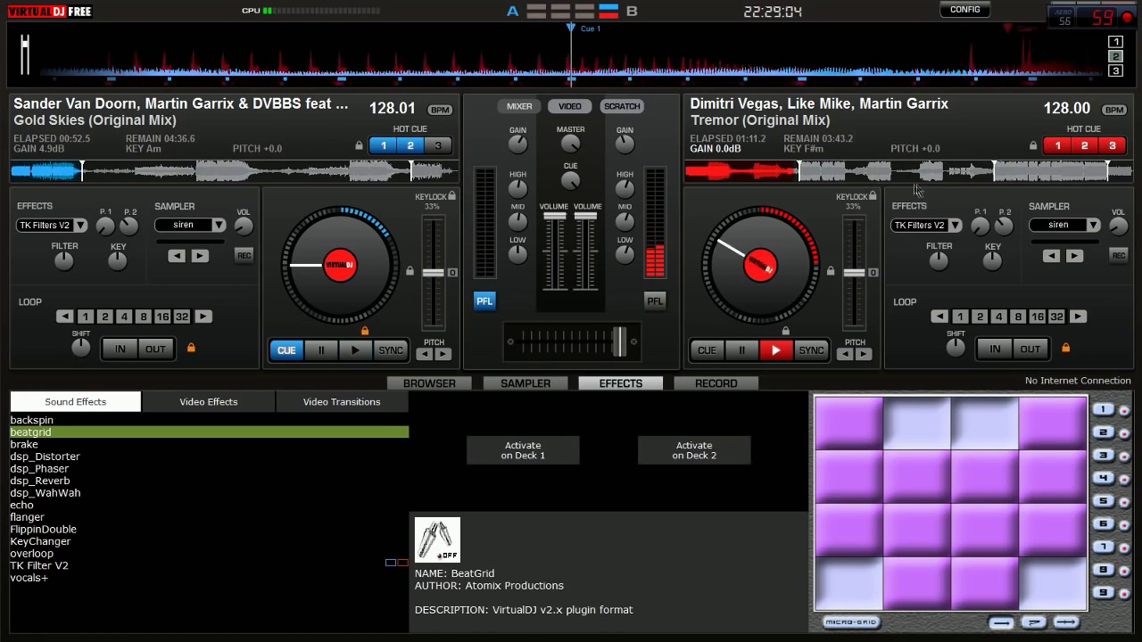
pyautogui.click(994, 171)
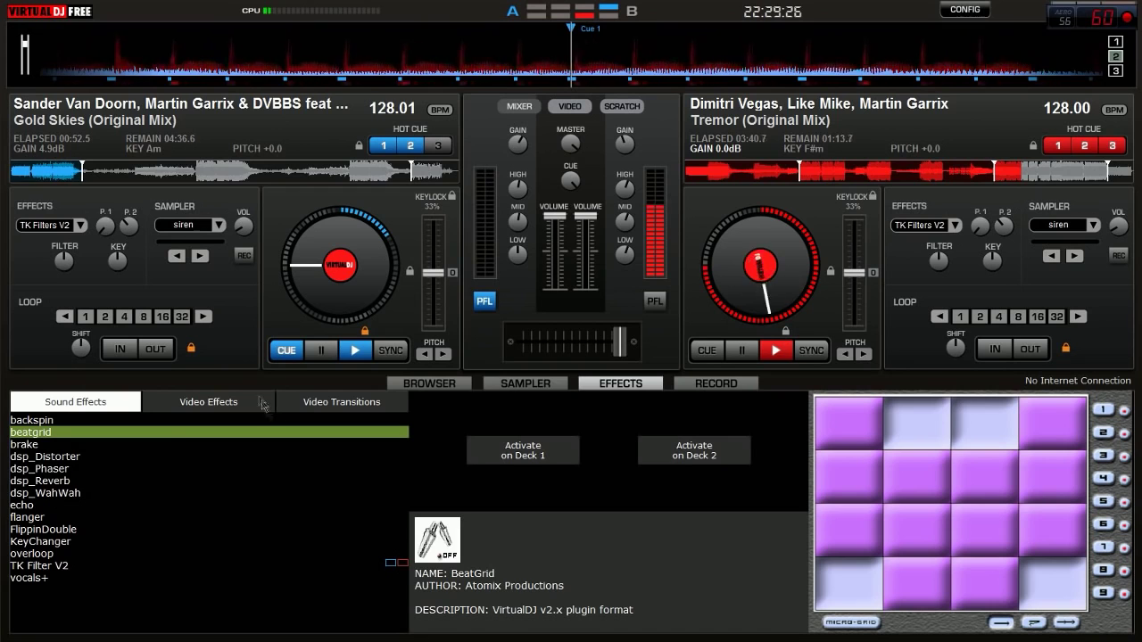
# Choose the flanger effect for deck 1, switching it on and off again.
pyautogui.click(31, 517)
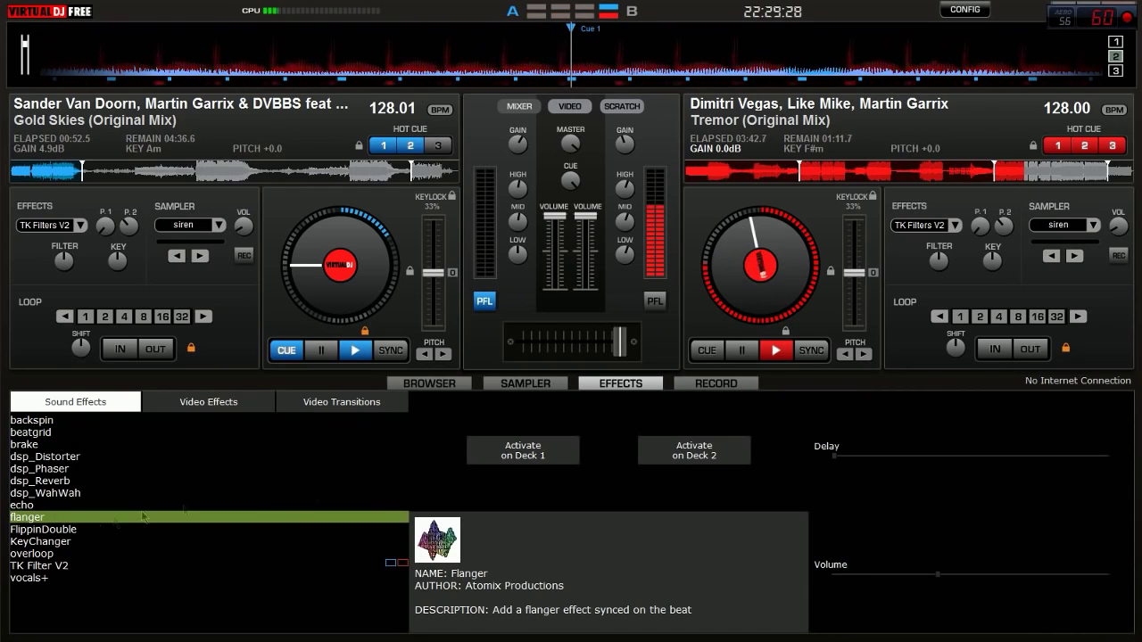
pyautogui.click(537, 456)
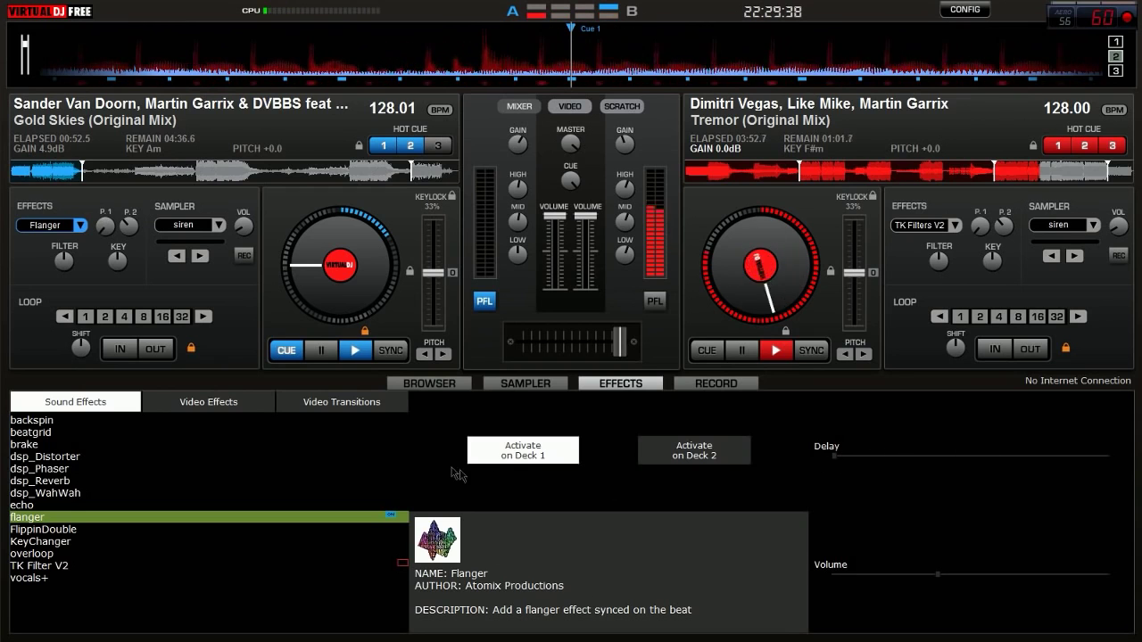
pyautogui.click(480, 457)
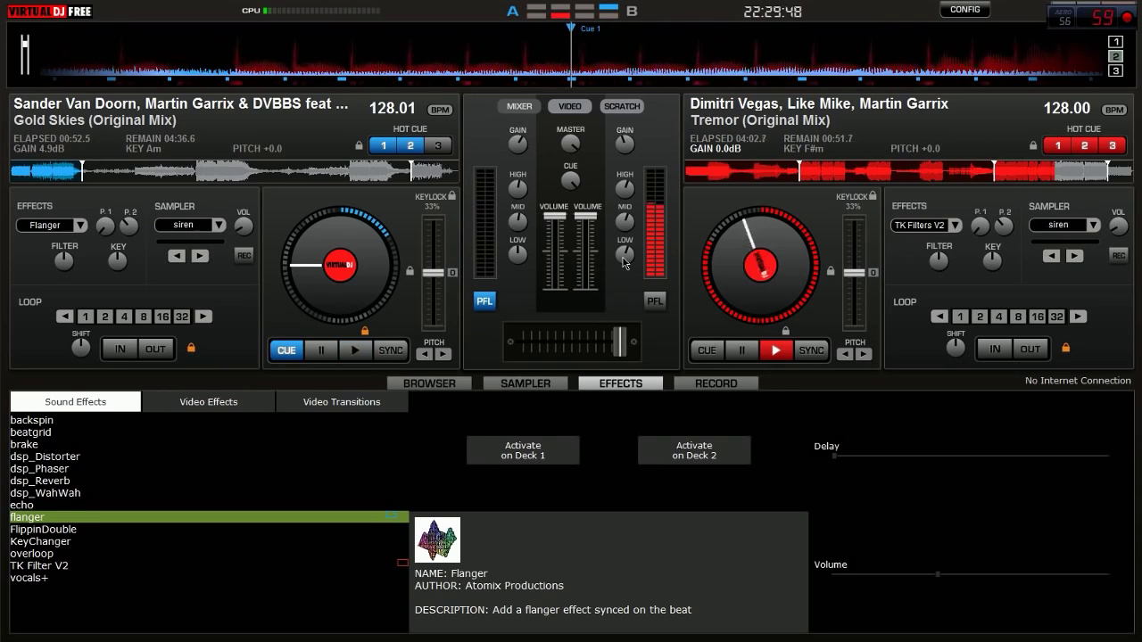
# Crossfade gradually and fully from Tremor on deck 2 to Gold Skies playing on deck 1.
pyautogui.moveTo(624, 259)
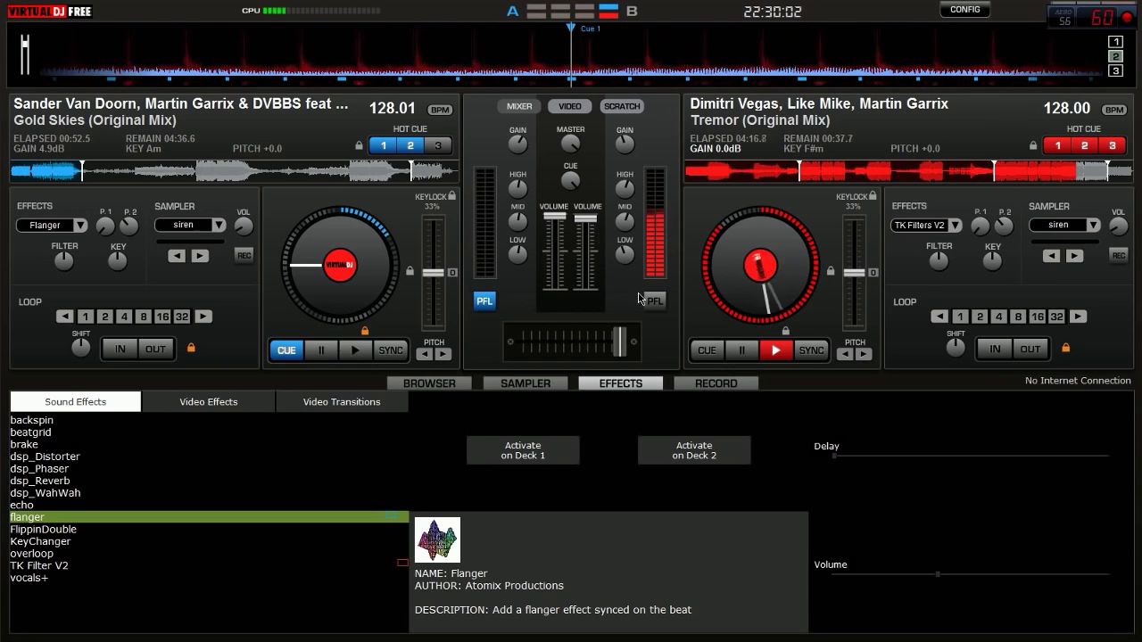
pyautogui.moveTo(620, 342); pyautogui.dragTo(605, 344)
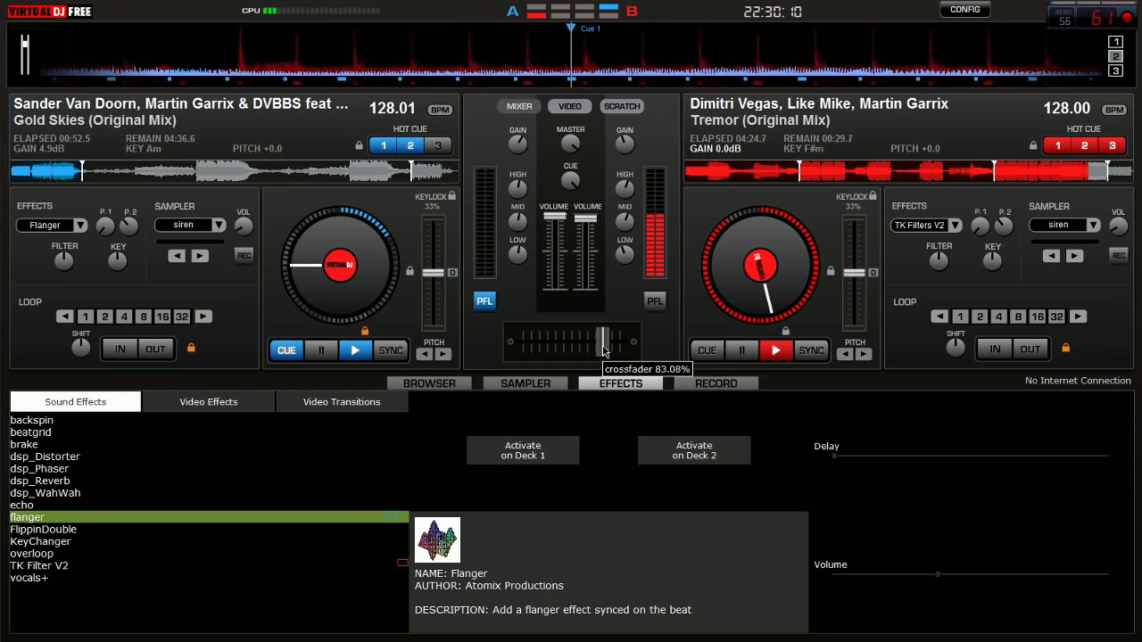
pyautogui.moveTo(603, 349); pyautogui.dragTo(591, 343)
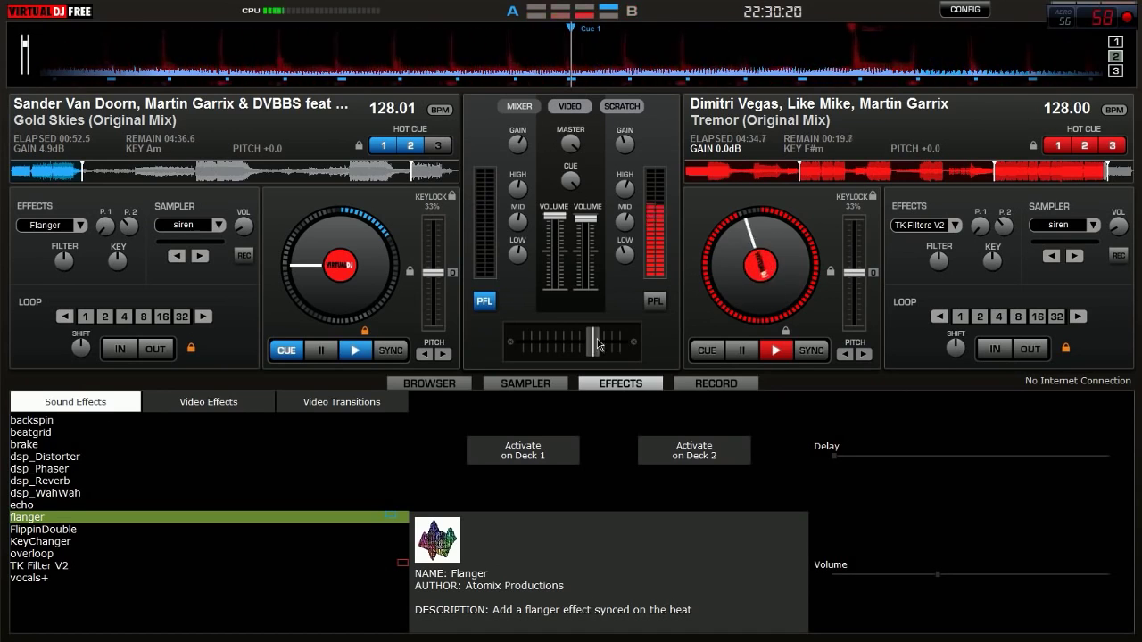
pyautogui.moveTo(591, 339); pyautogui.dragTo(552, 346)
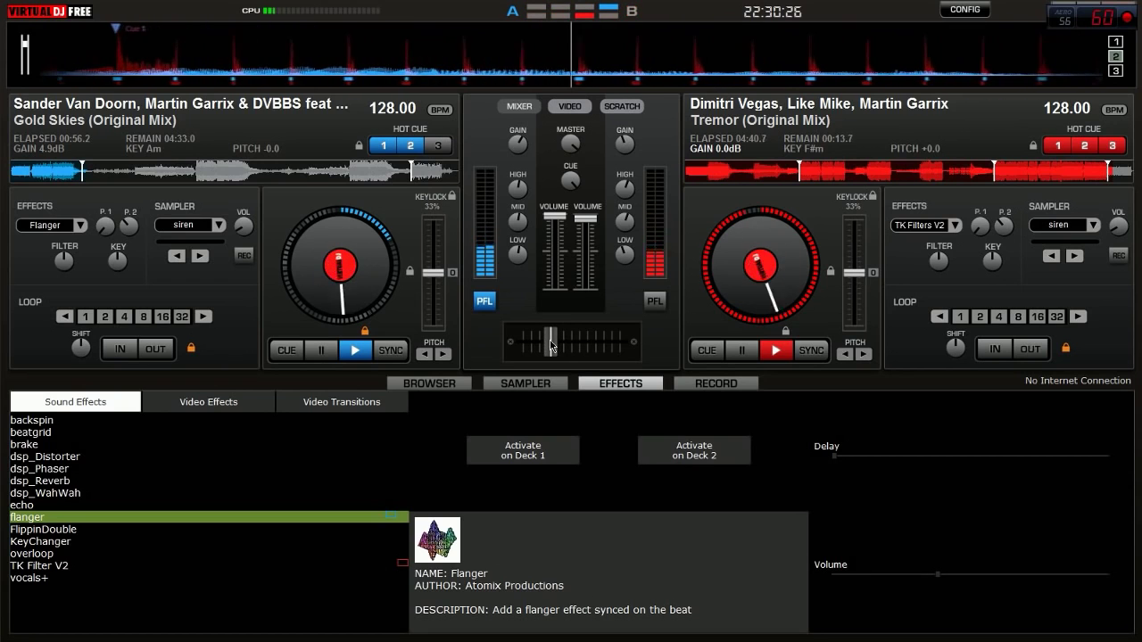
pyautogui.moveTo(549, 346); pyautogui.dragTo(547, 347)
pyautogui.moveTo(548, 347); pyautogui.dragTo(522, 347)
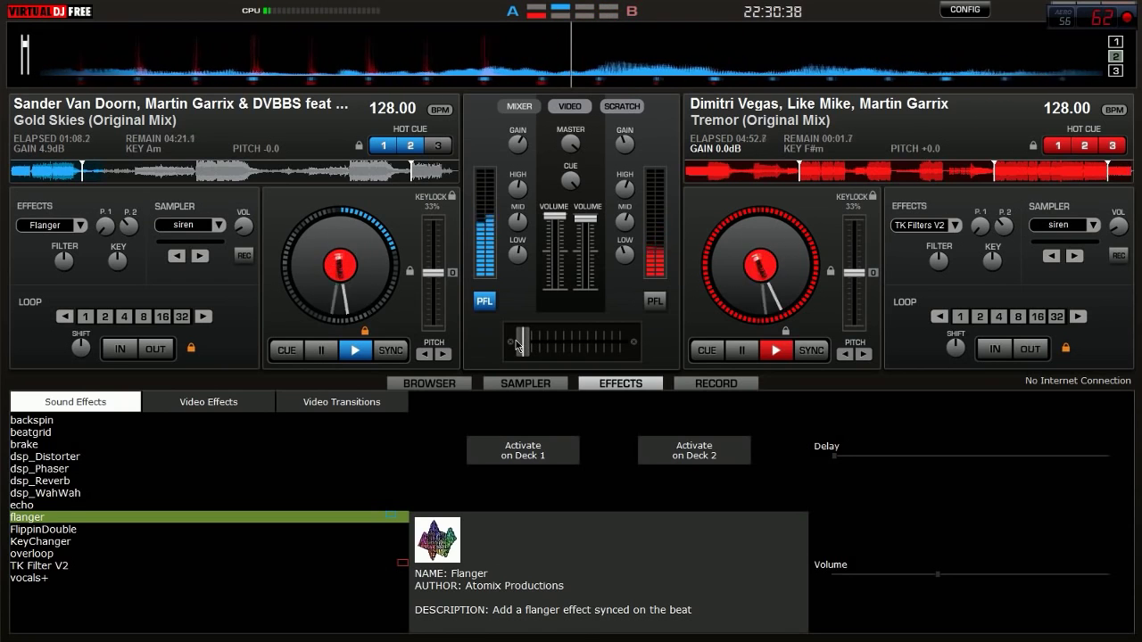
# Load Proxy (Original Mix) from the Martin Garrix (Remix) folder onto deck 2.
pyautogui.click(431, 383)
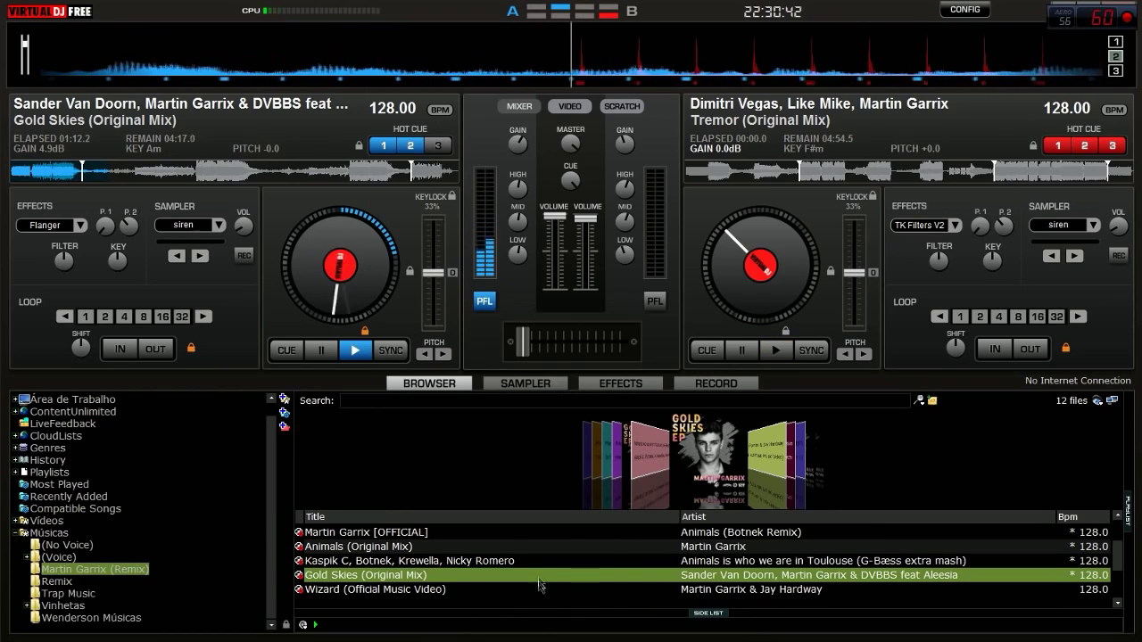
pyautogui.scroll(-2, 536, 567)
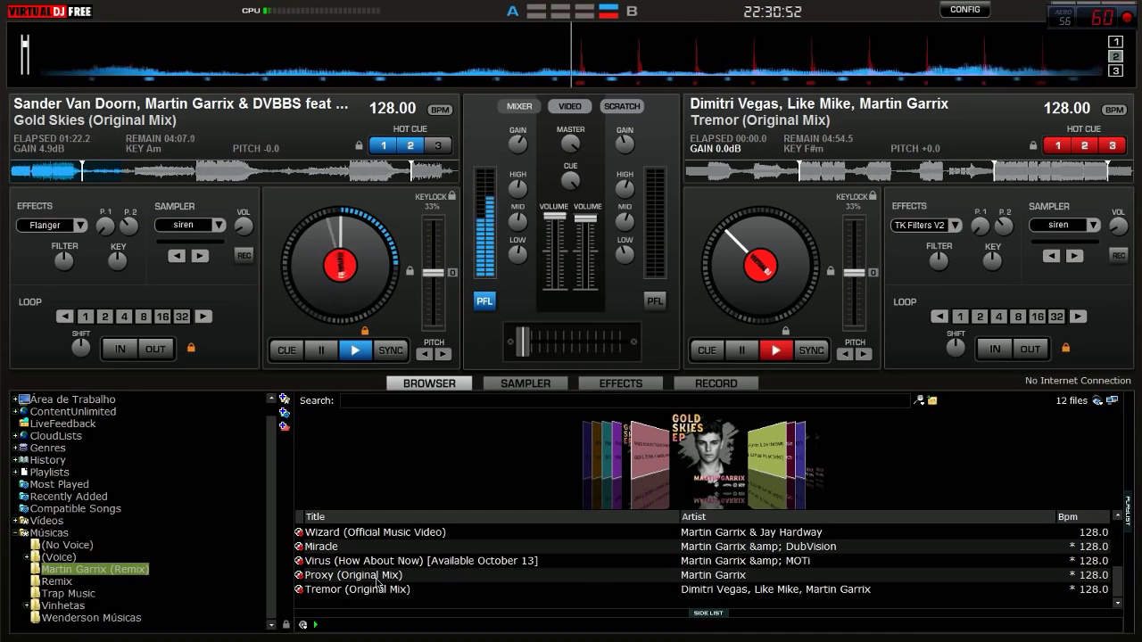
pyautogui.moveTo(380, 584); pyautogui.dragTo(767, 294)
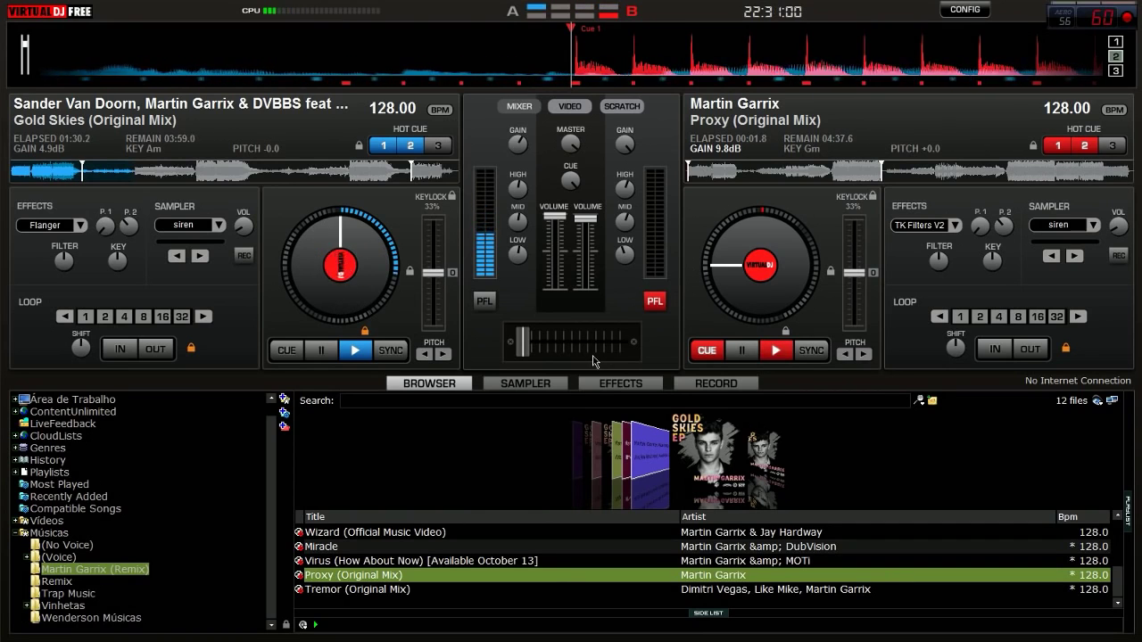
# Apply flanger to Gold Skies on deck 1, sweep its delay up and back to minimum, and switch it off.
pyautogui.click(621, 386)
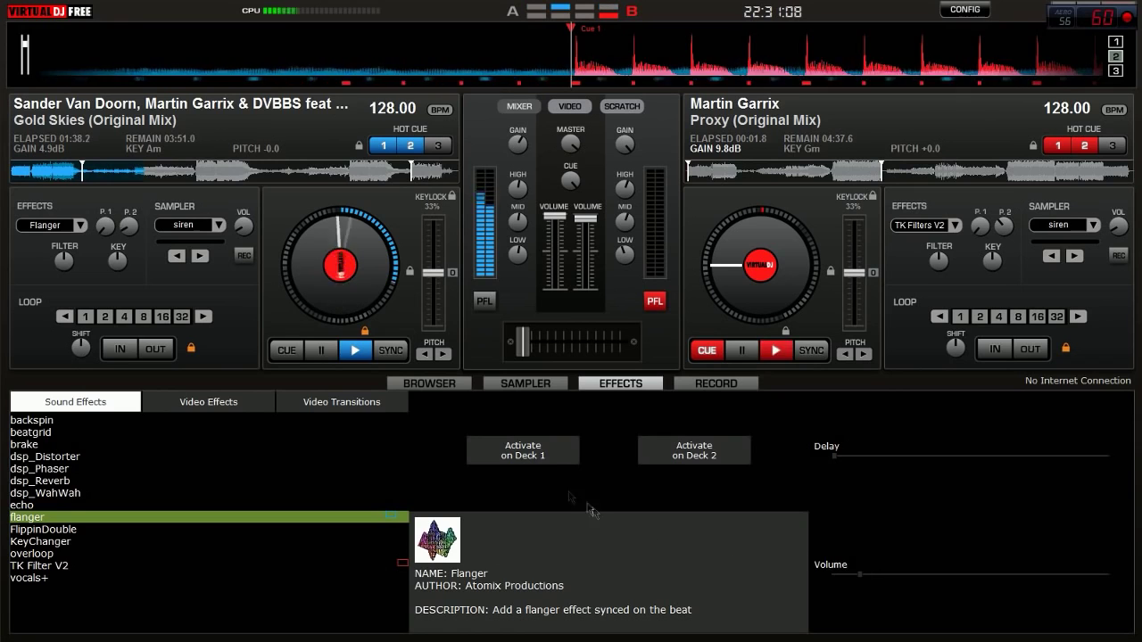
pyautogui.click(551, 461)
pyautogui.moveTo(837, 460); pyautogui.dragTo(862, 471)
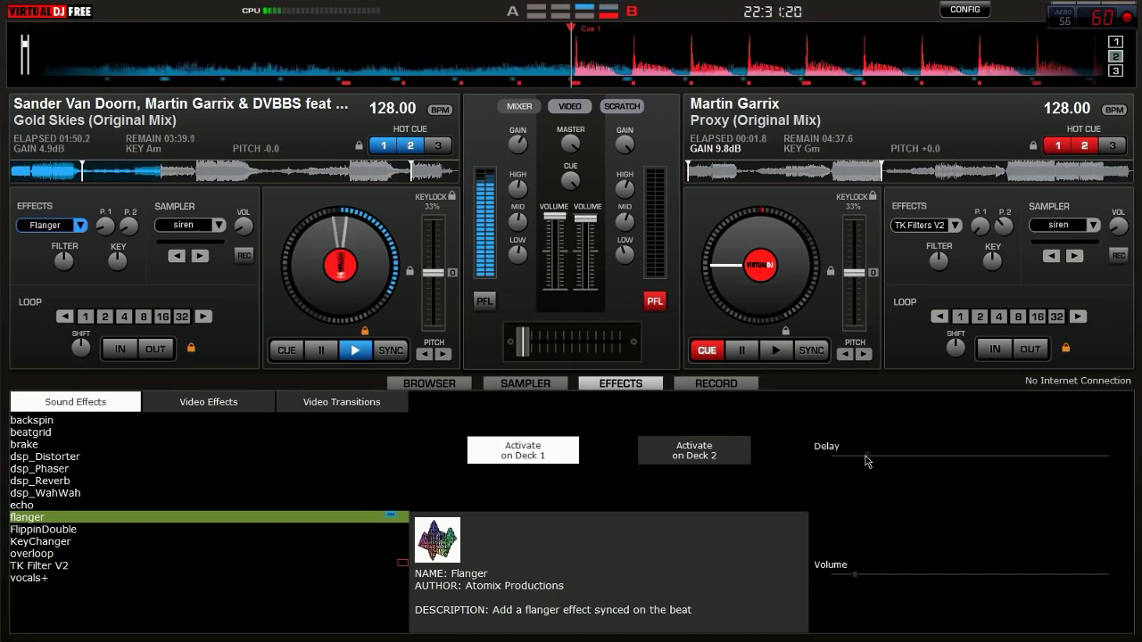
pyautogui.moveTo(871, 464); pyautogui.dragTo(625, 474)
pyautogui.click(523, 450)
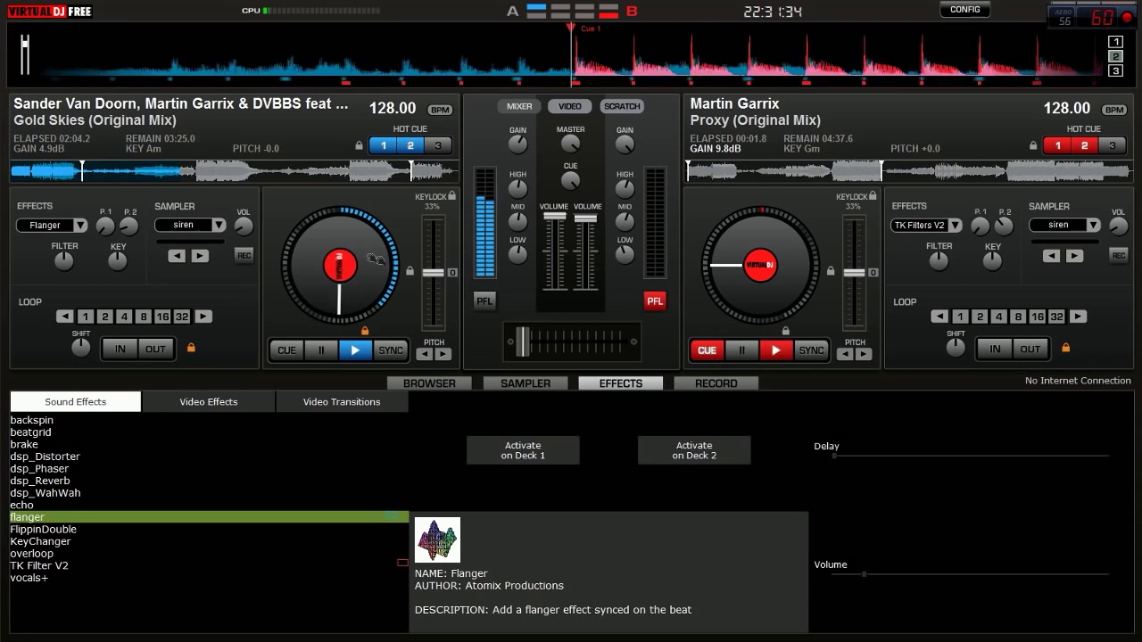
# Apply TK Filter V2 to Gold Skies on deck 1, adjust the cutoff near 20k, and switch the filter off.
pyautogui.click(54, 566)
pyautogui.click(501, 455)
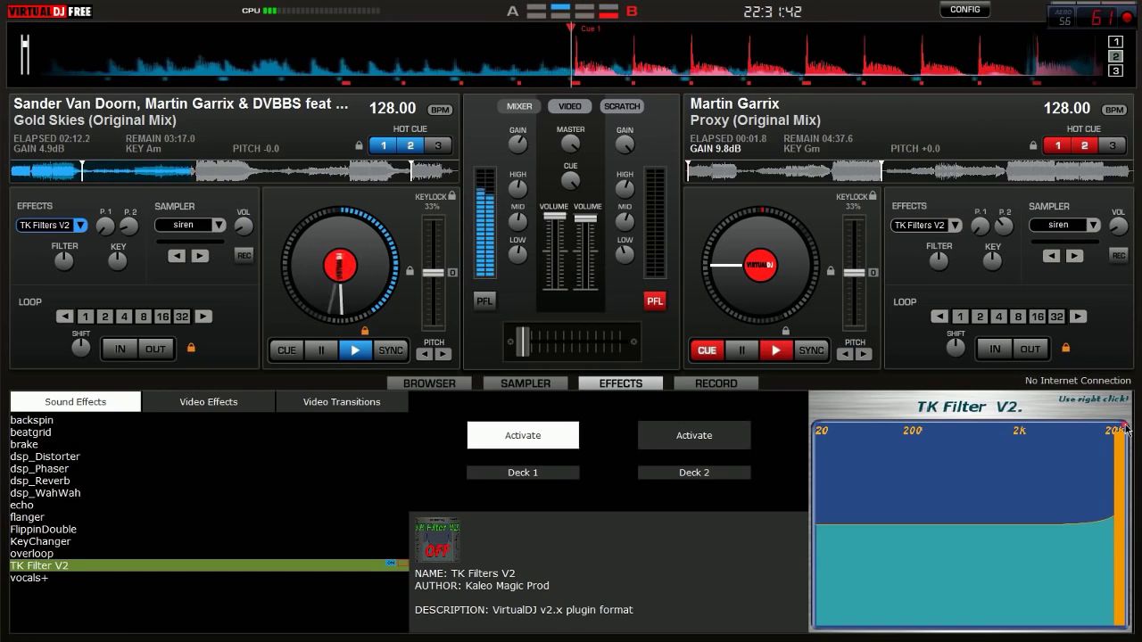
pyautogui.moveTo(1121, 428)
pyautogui.mouseDown()
pyautogui.moveTo(1018, 426)
pyautogui.moveTo(1120, 412)
pyautogui.mouseUp()
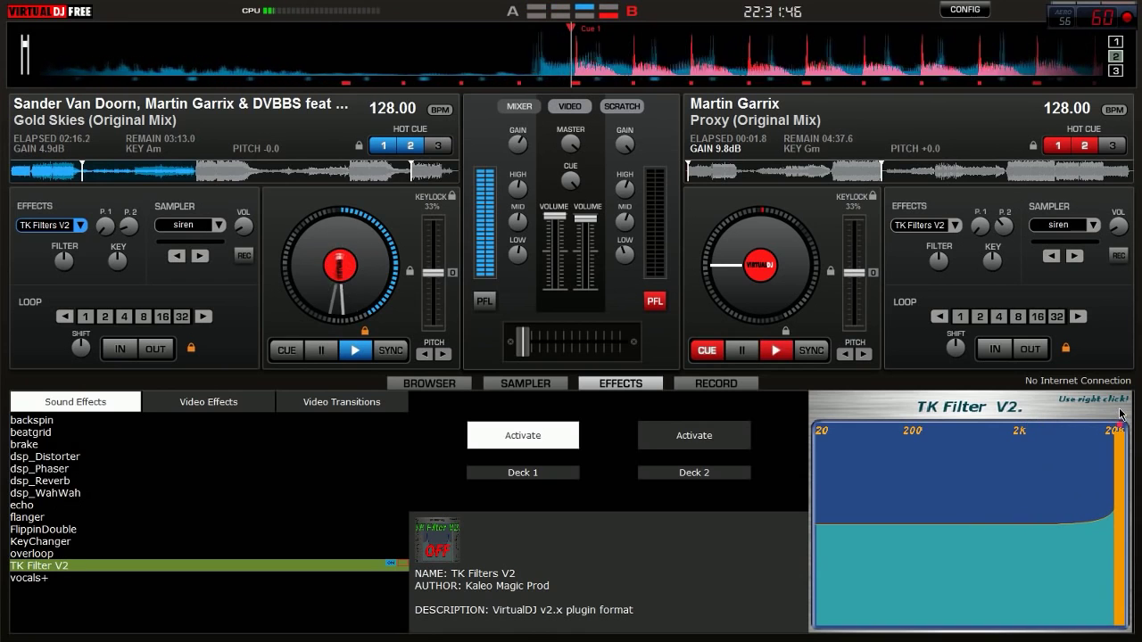
pyautogui.click(553, 439)
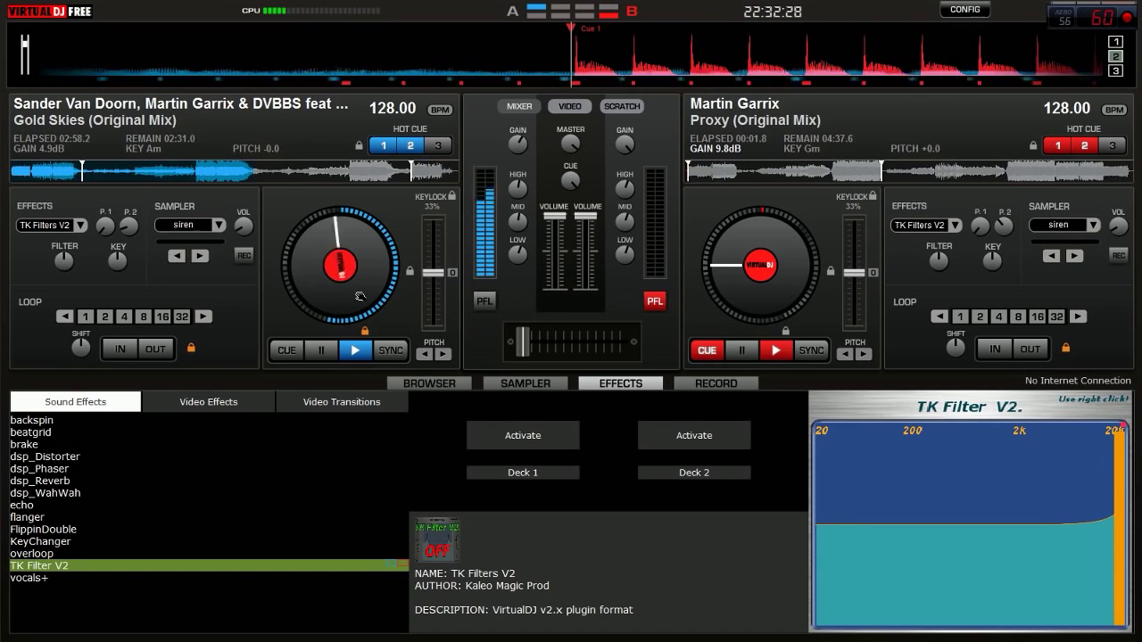
# Return to the flanger effect and apply it briefly to deck 1 with a short upward delay sweep.
pyautogui.press('Up')
pyautogui.press('Up')
pyautogui.press('Up')
pyautogui.press('Up')
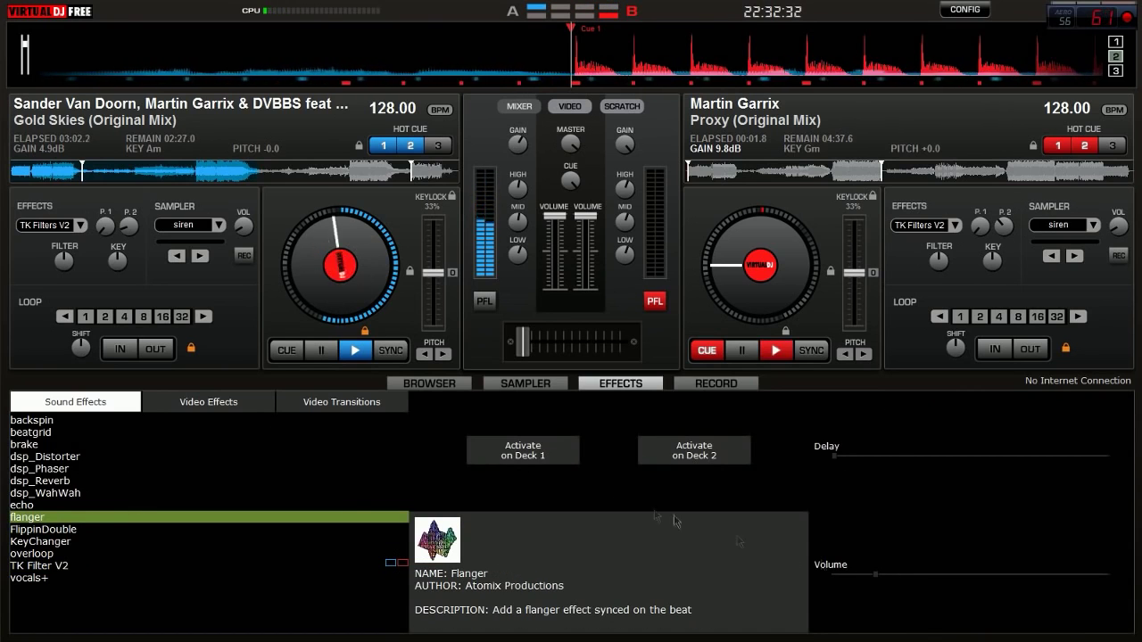
pyautogui.click(554, 459)
pyautogui.moveTo(834, 458); pyautogui.dragTo(882, 473)
pyautogui.click(516, 446)
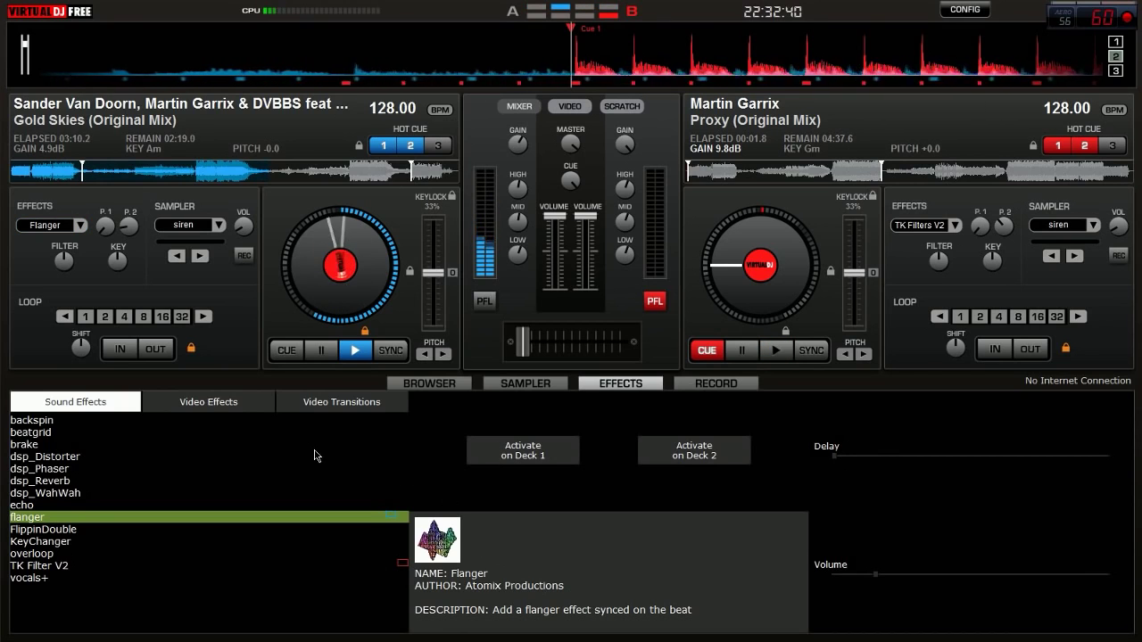
# Switch an 8-beat loop on deck 1 on and off again.
pyautogui.click(141, 318)
pyautogui.click(145, 318)
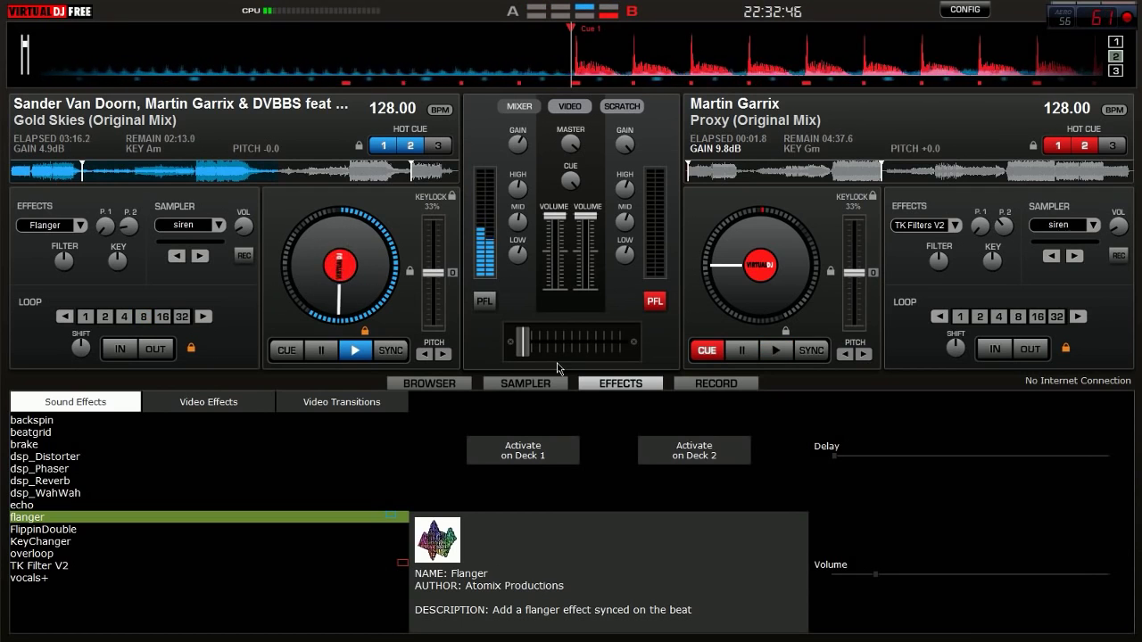
# Look through the sound effects, including dsp_Reverb, echo, flanger and vocals+, and select TK Filter V2.
pyautogui.click(424, 388)
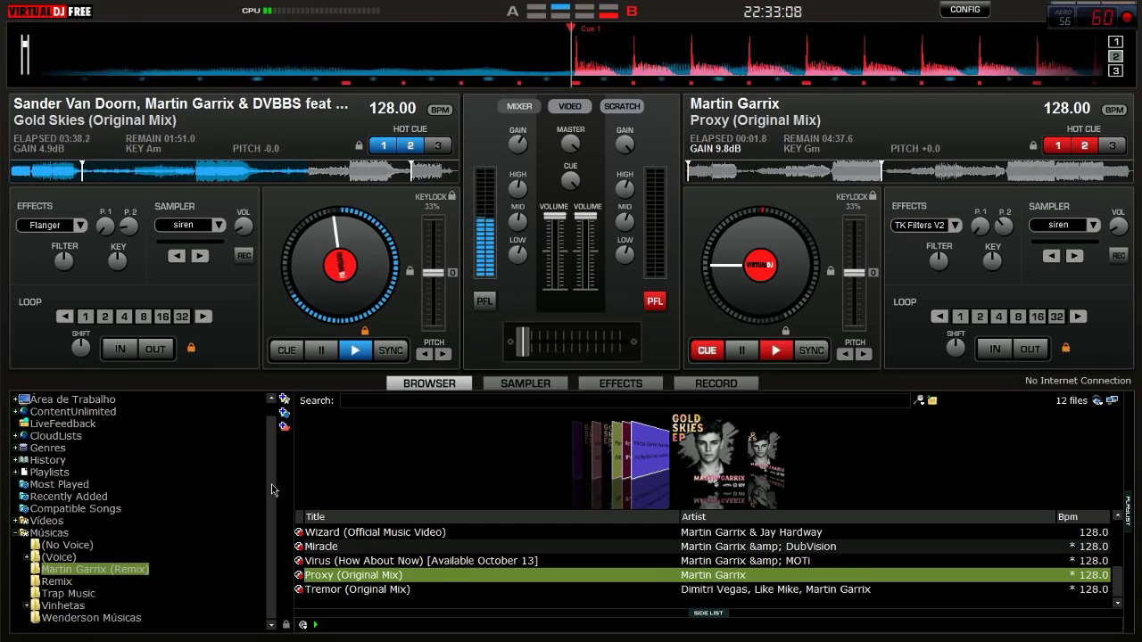
pyautogui.click(604, 386)
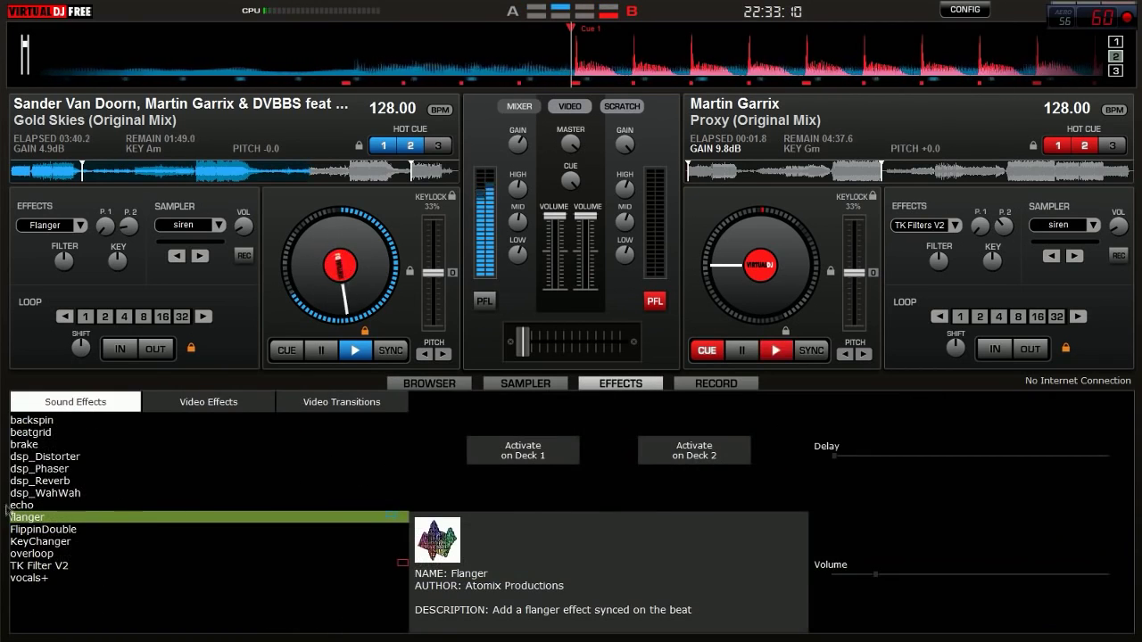
pyautogui.click(31, 482)
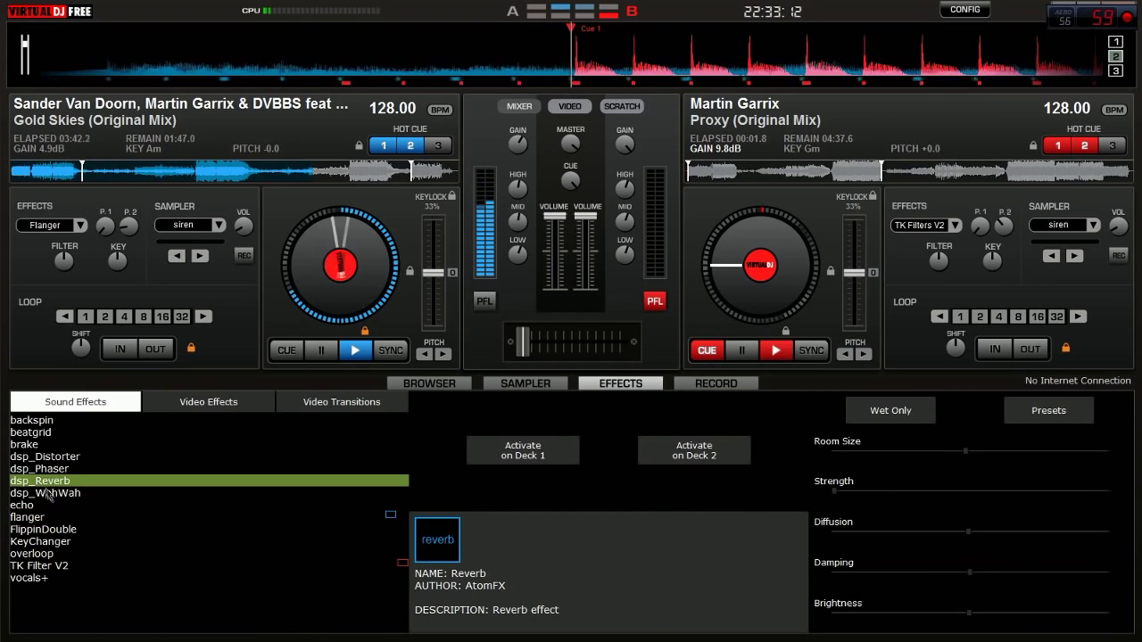
pyautogui.click(31, 506)
pyautogui.click(33, 518)
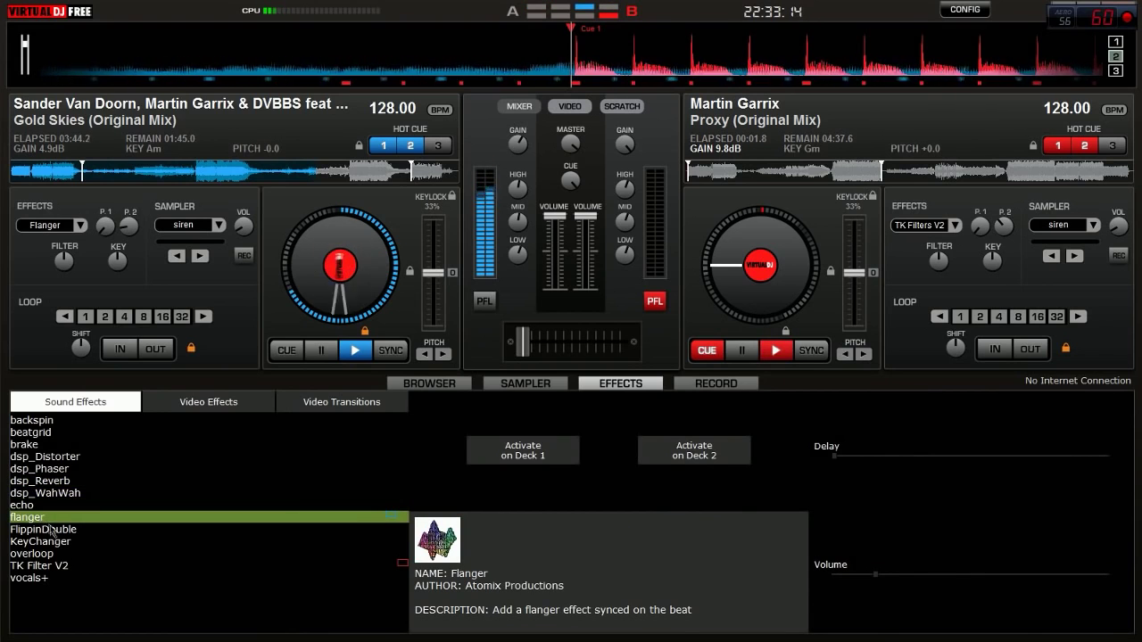
pyautogui.click(42, 581)
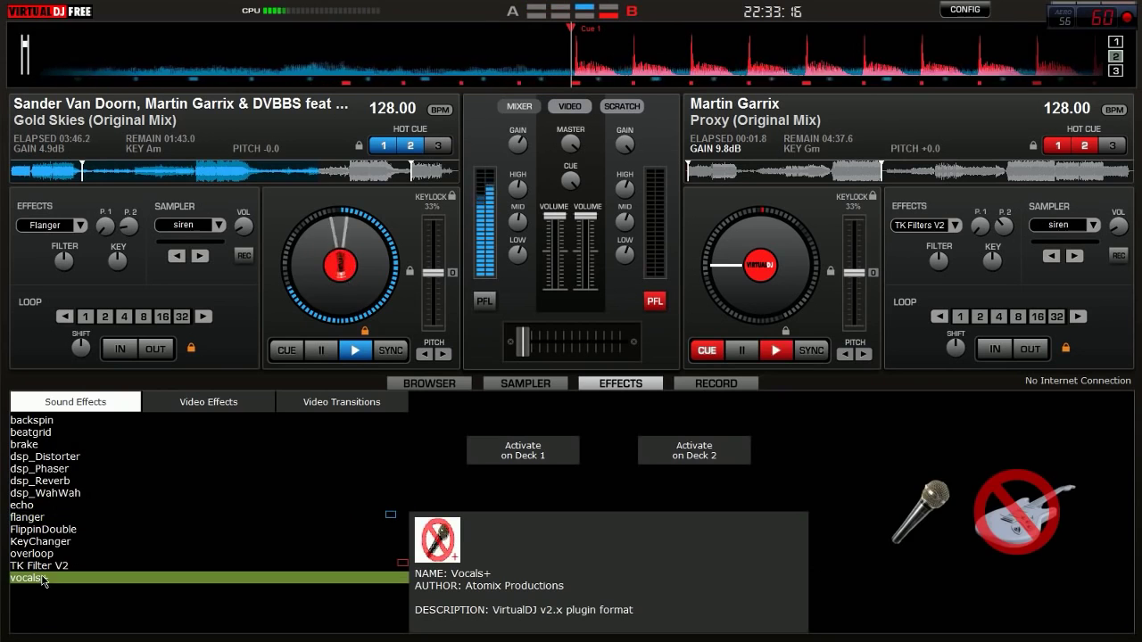
pyautogui.click(40, 567)
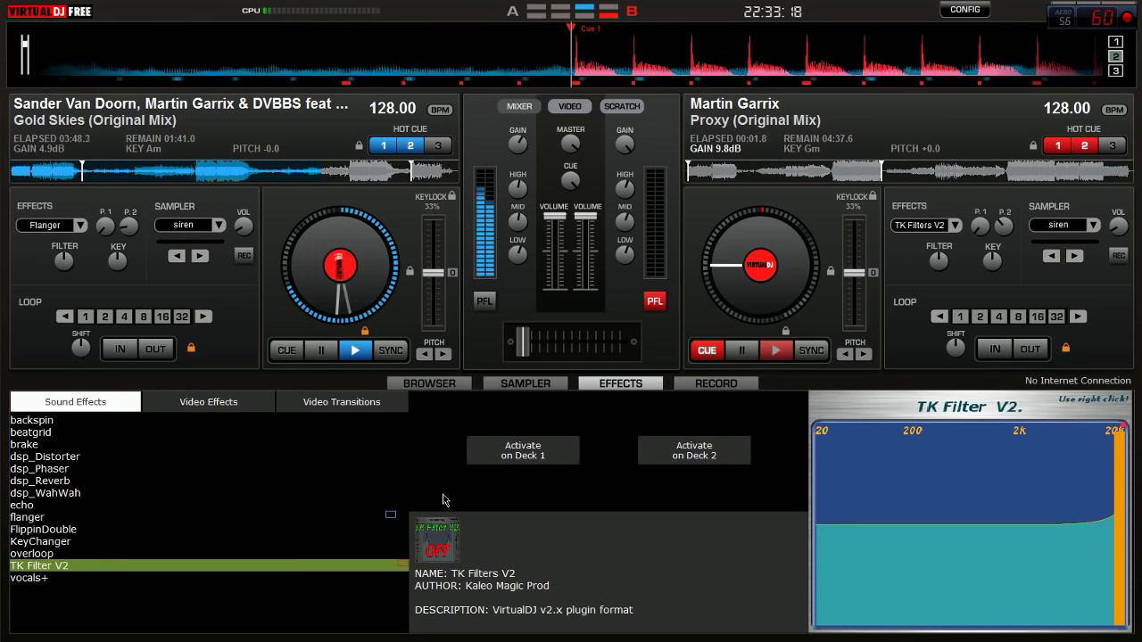
# Glance at the beatgrid effect, return to TK Filter V2, and switch it on and off again for Gold Skies on deck 1.
pyautogui.click(30, 434)
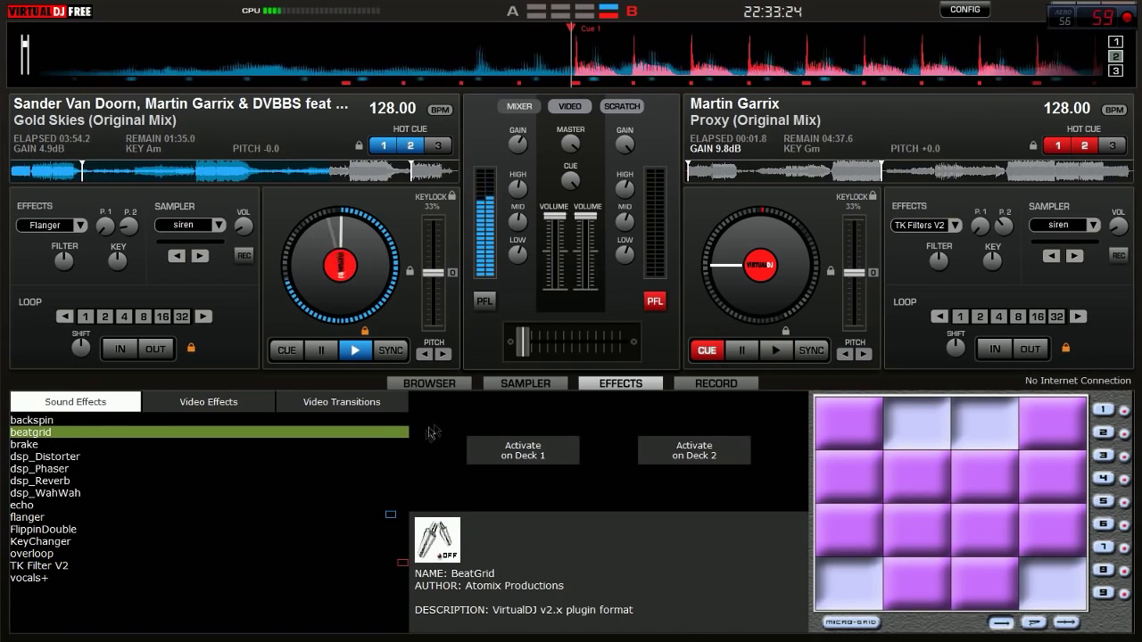
pyautogui.click(455, 387)
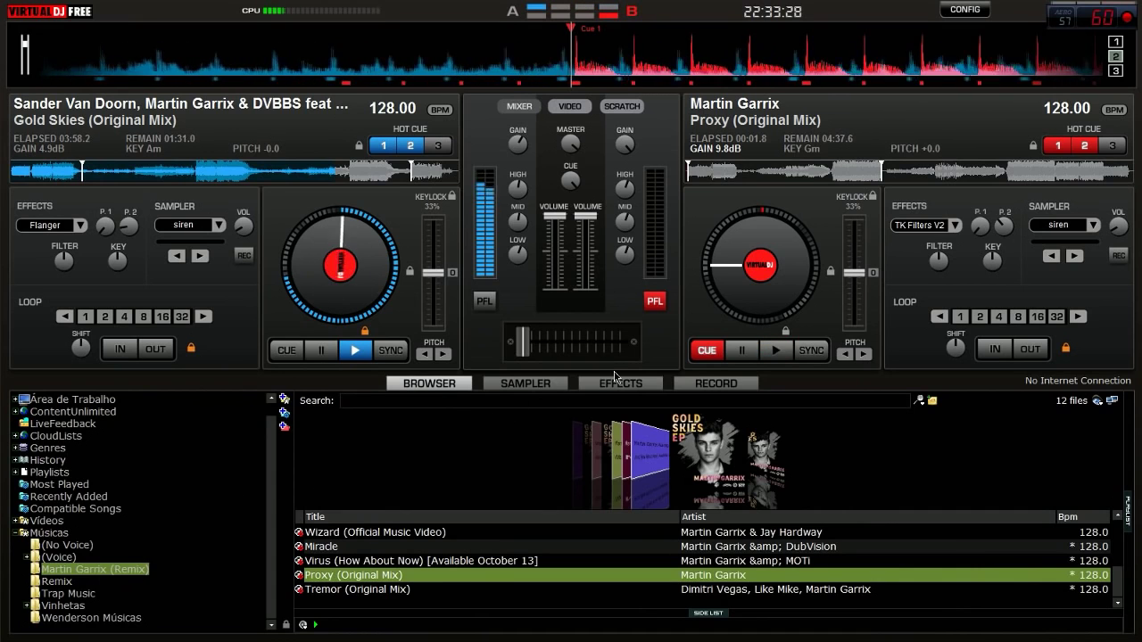
pyautogui.click(615, 381)
pyautogui.click(63, 566)
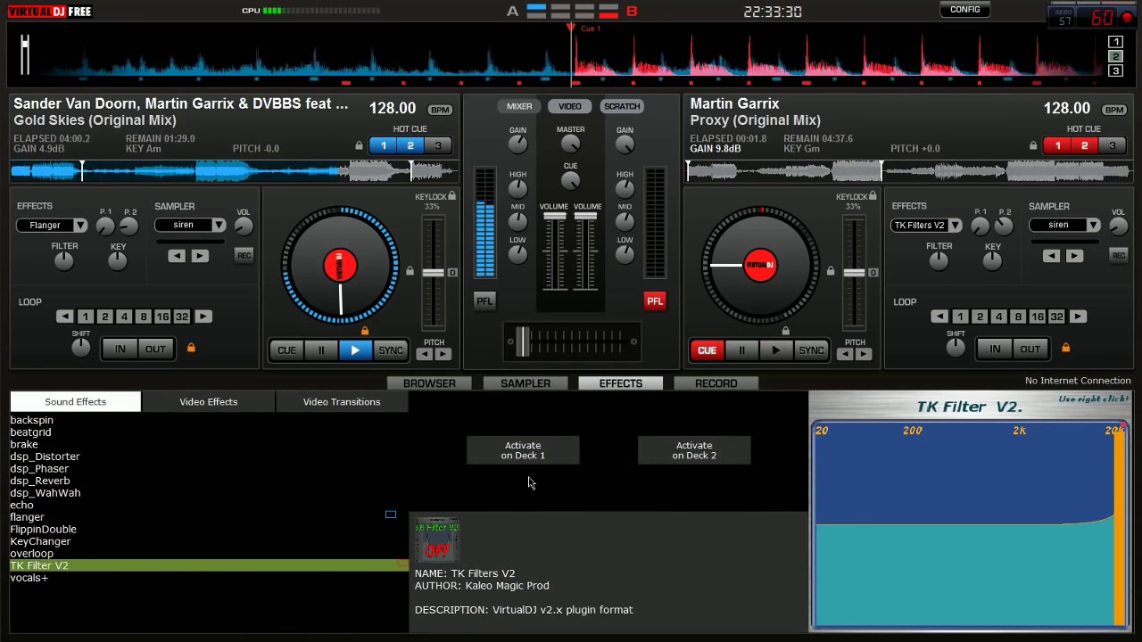
pyautogui.click(525, 451)
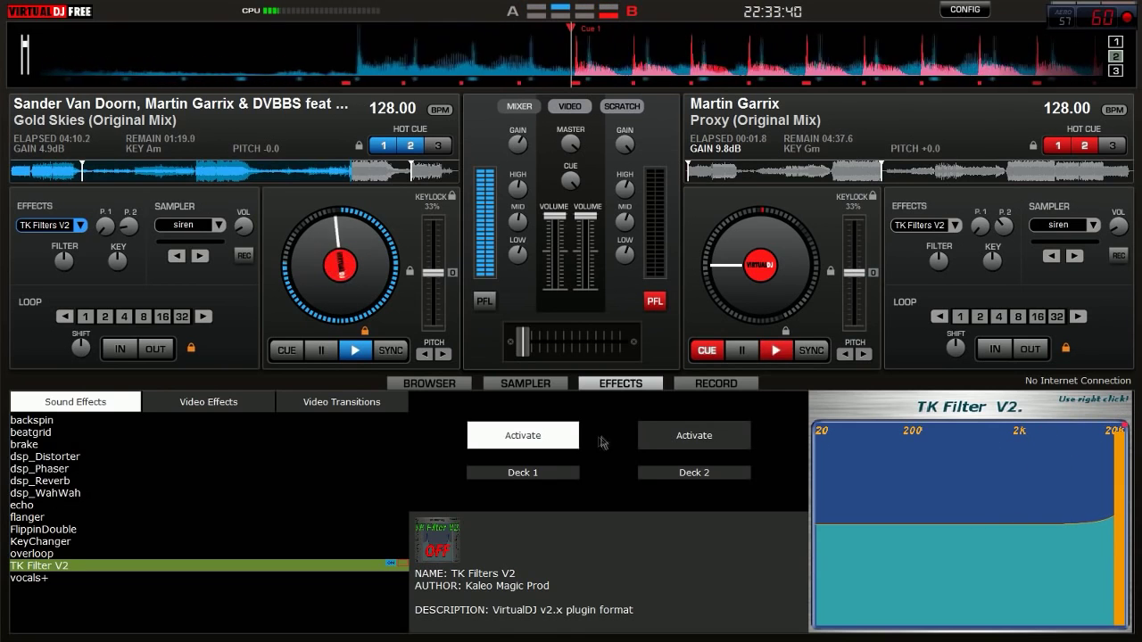
pyautogui.click(557, 441)
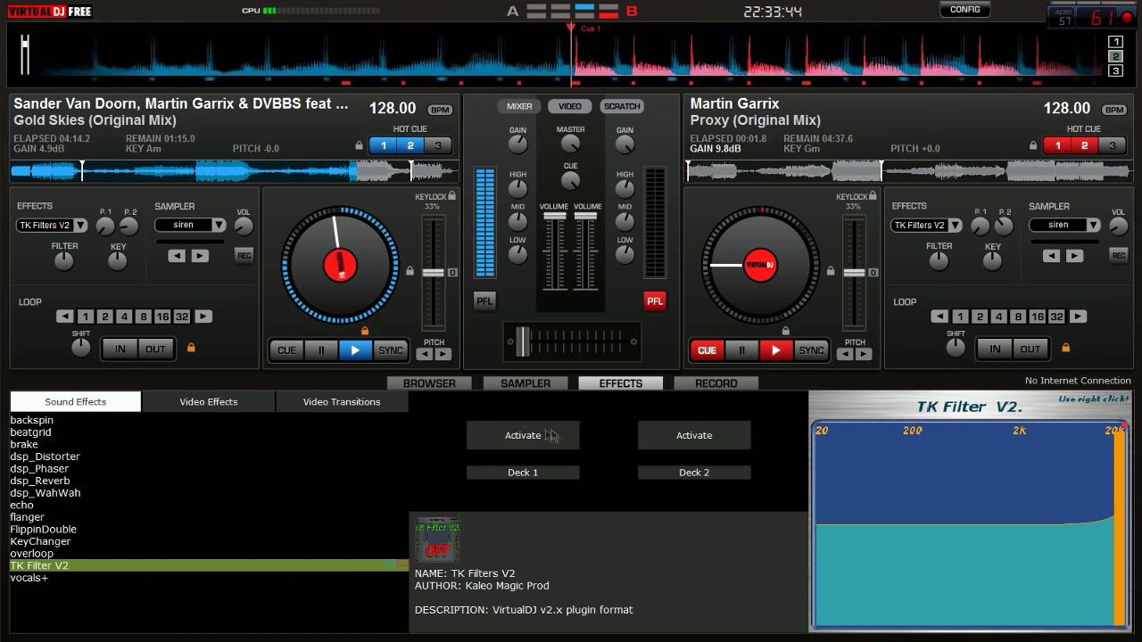
# Start Proxy (Original Mix) on deck 2 and crossfade in gradual stages from Gold Skies toward deck 2.
pyautogui.click(427, 384)
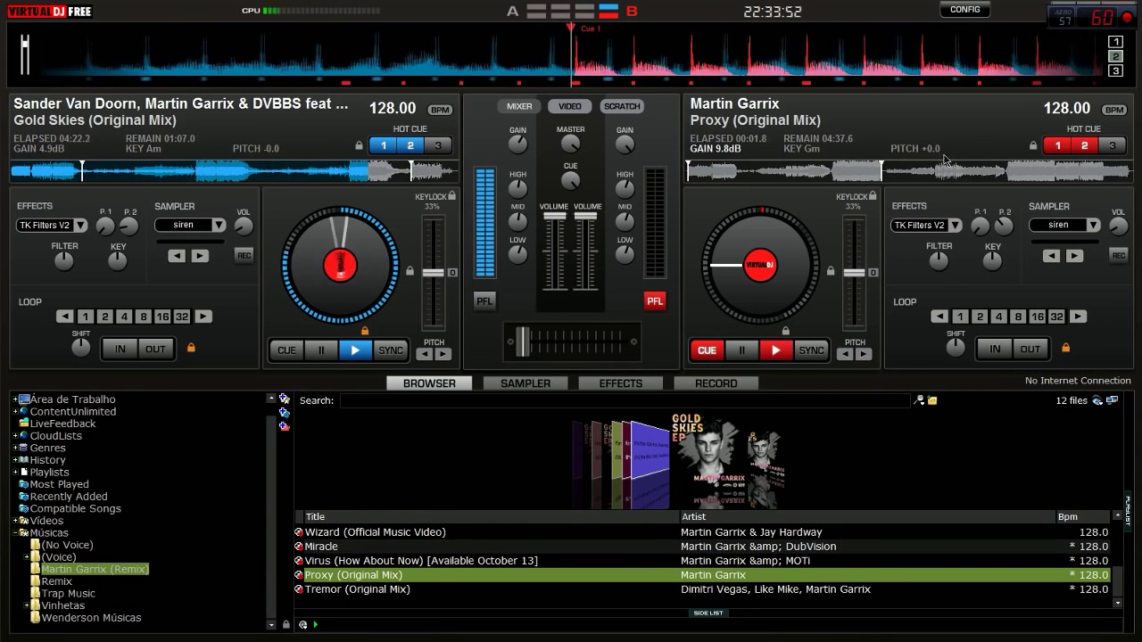
pyautogui.moveTo(521, 344); pyautogui.dragTo(538, 348)
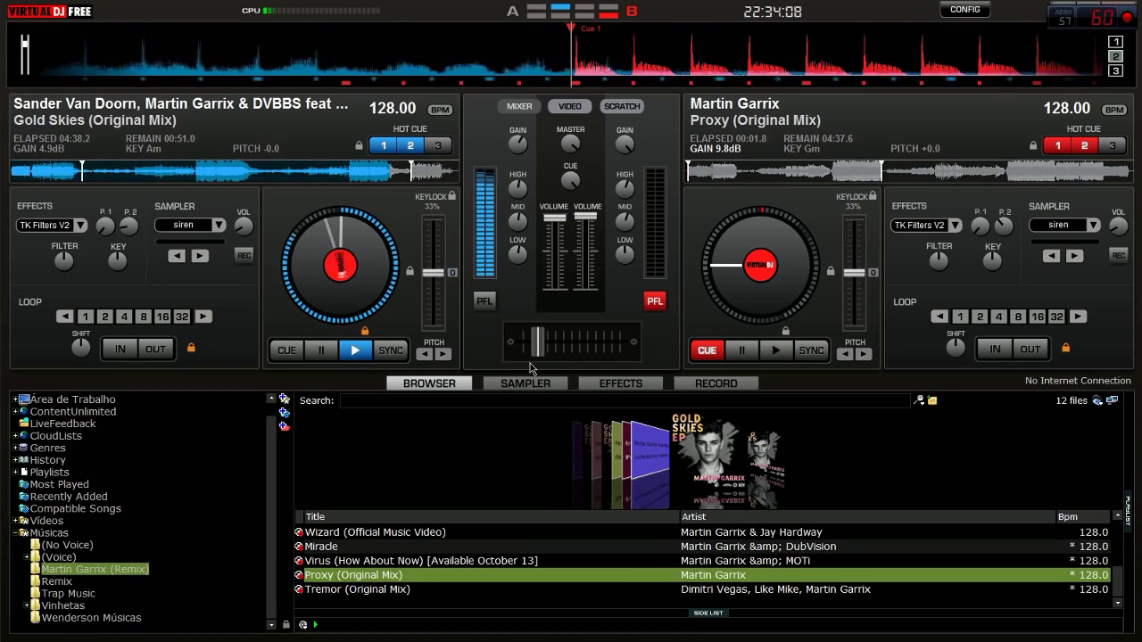
pyautogui.moveTo(537, 348); pyautogui.dragTo(552, 351)
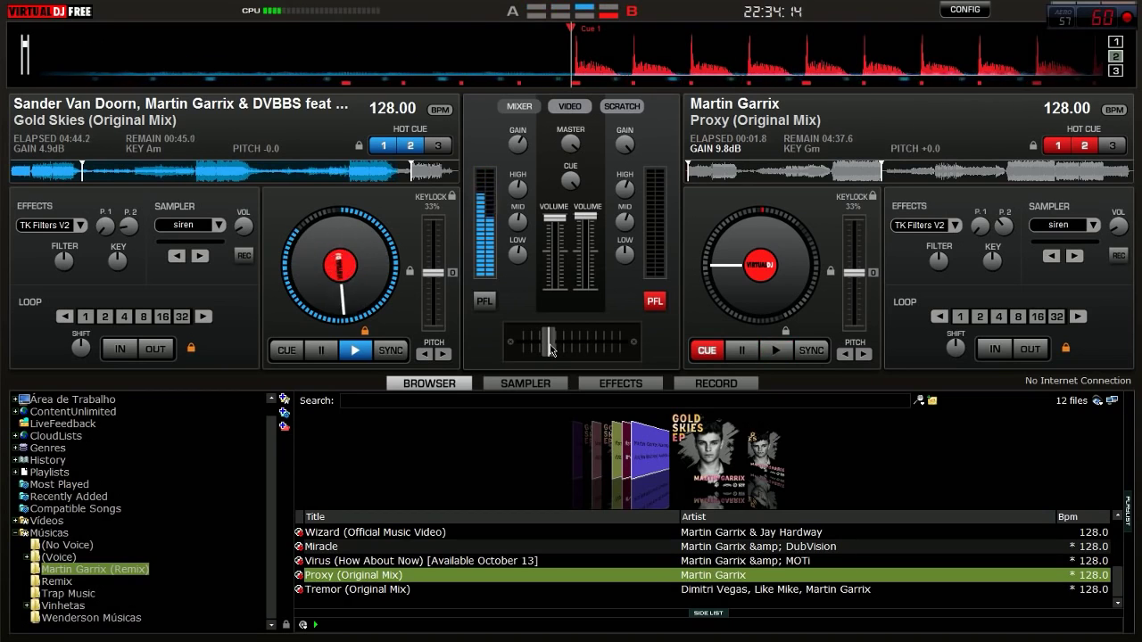
pyautogui.moveTo(550, 351); pyautogui.dragTo(555, 354)
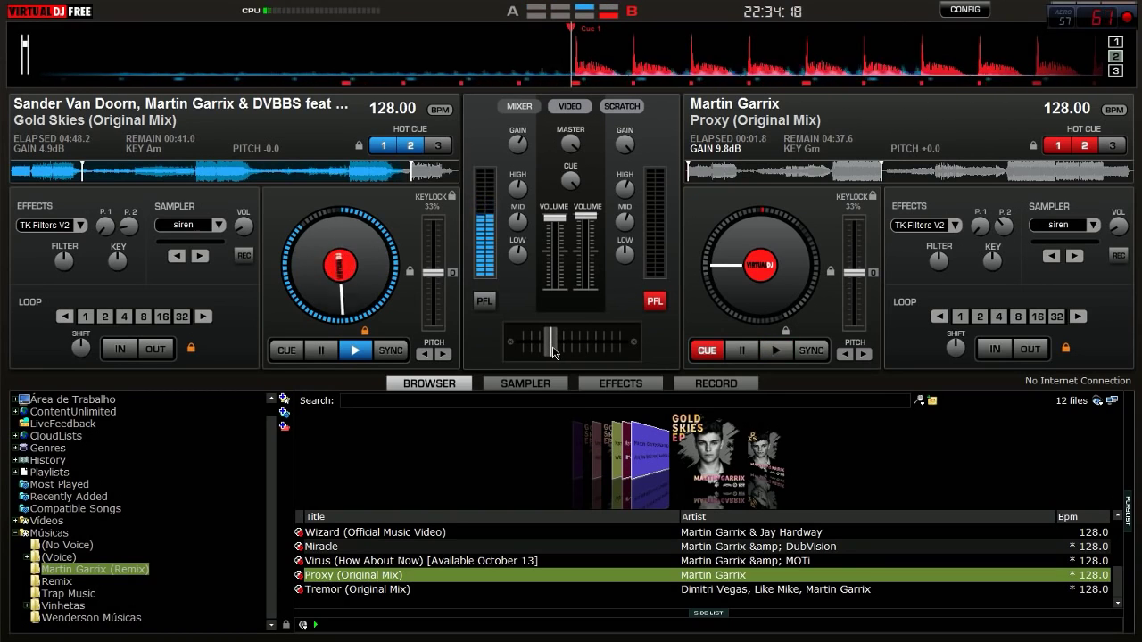
pyautogui.moveTo(553, 352); pyautogui.dragTo(613, 354)
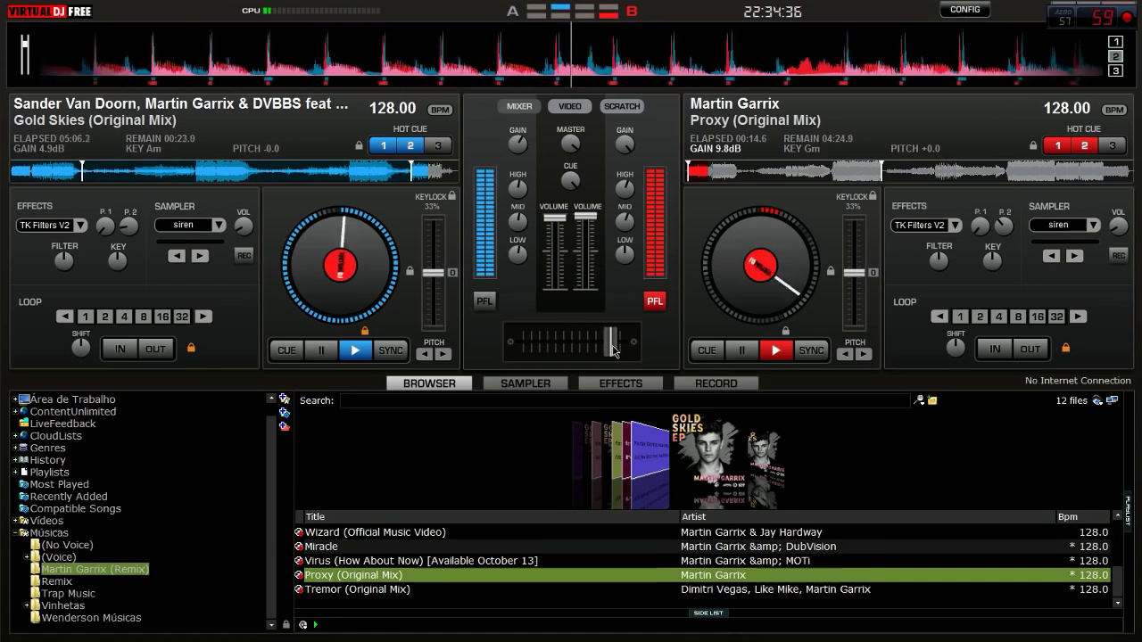
# Rebalance the crossfader between the decks, bring it fully over to deck 2, and stop Gold Skies on deck 1.
pyautogui.moveTo(613, 350); pyautogui.dragTo(594, 348)
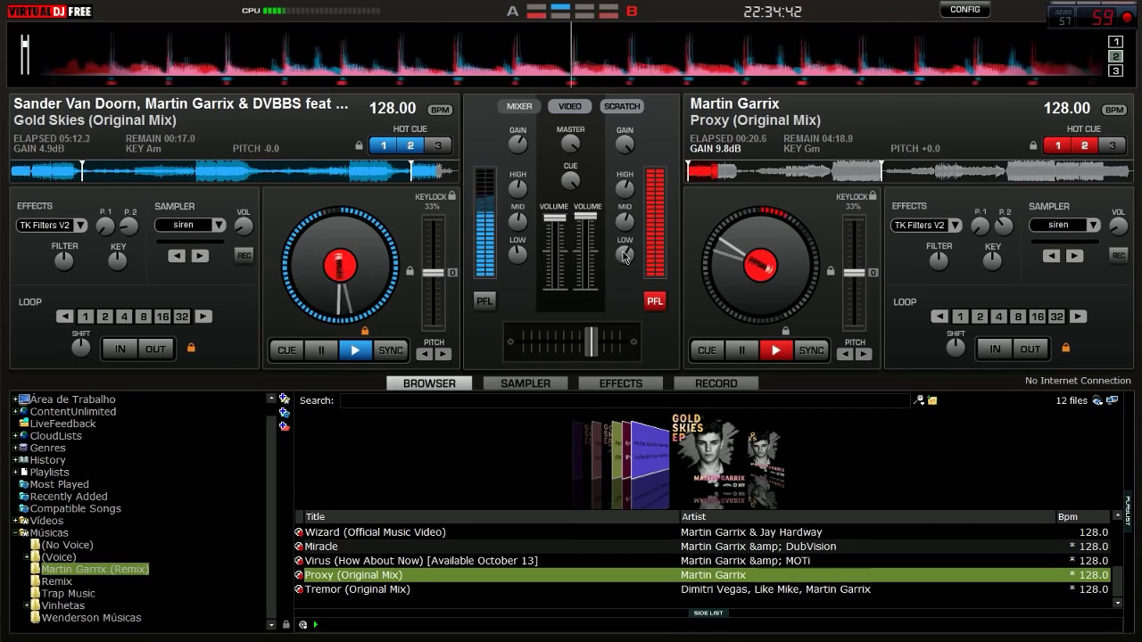
pyautogui.moveTo(592, 346); pyautogui.dragTo(604, 346)
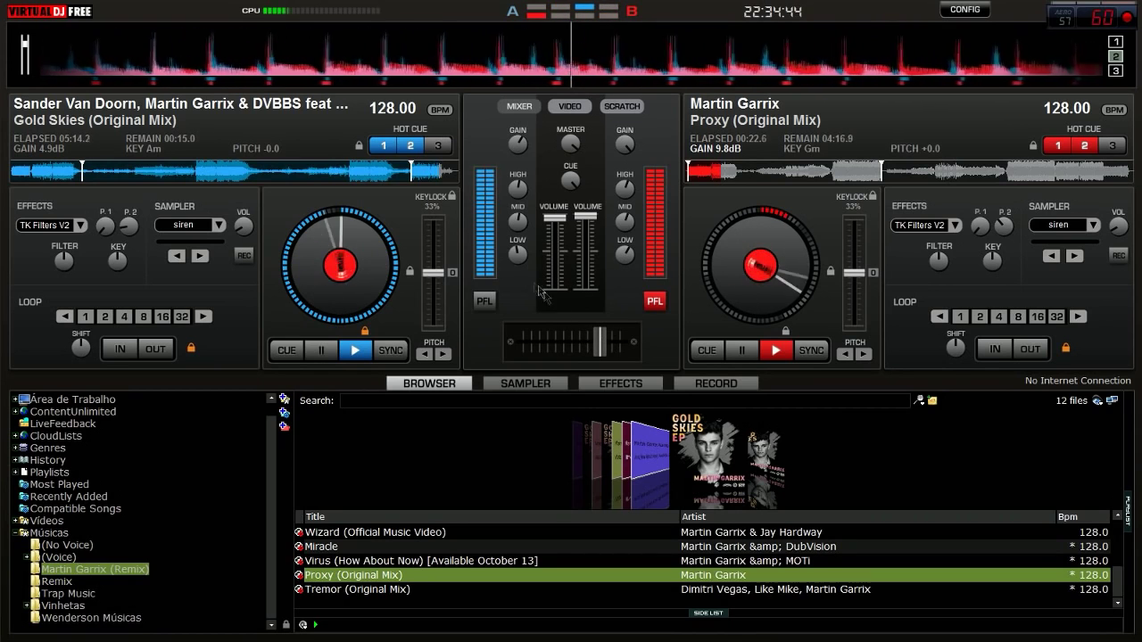
pyautogui.moveTo(600, 348); pyautogui.dragTo(623, 350)
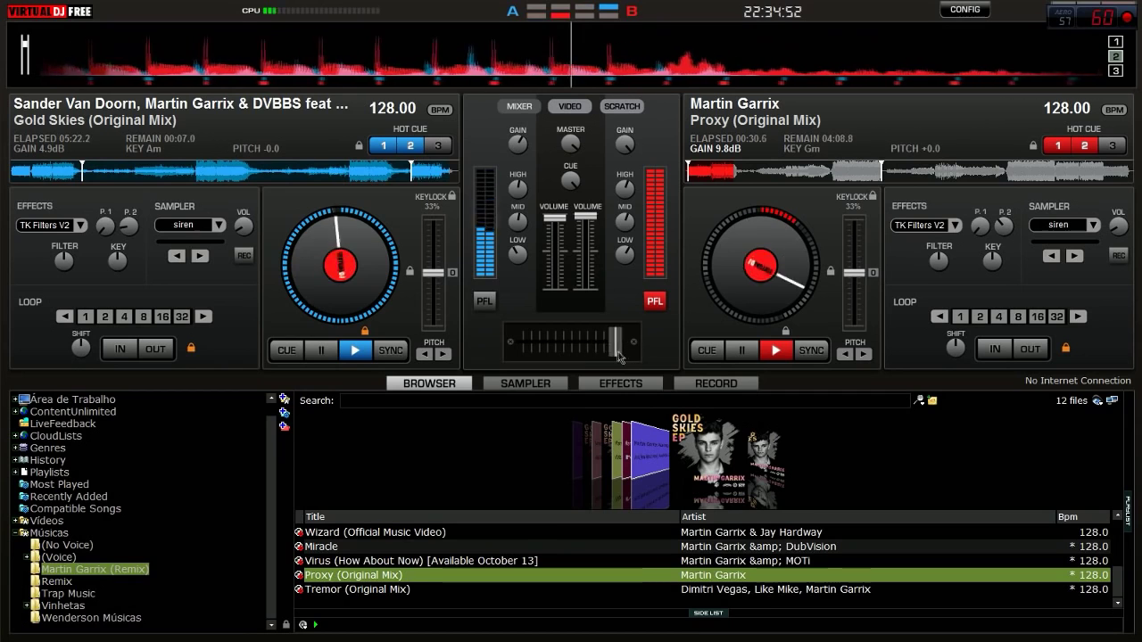
pyautogui.click(334, 356)
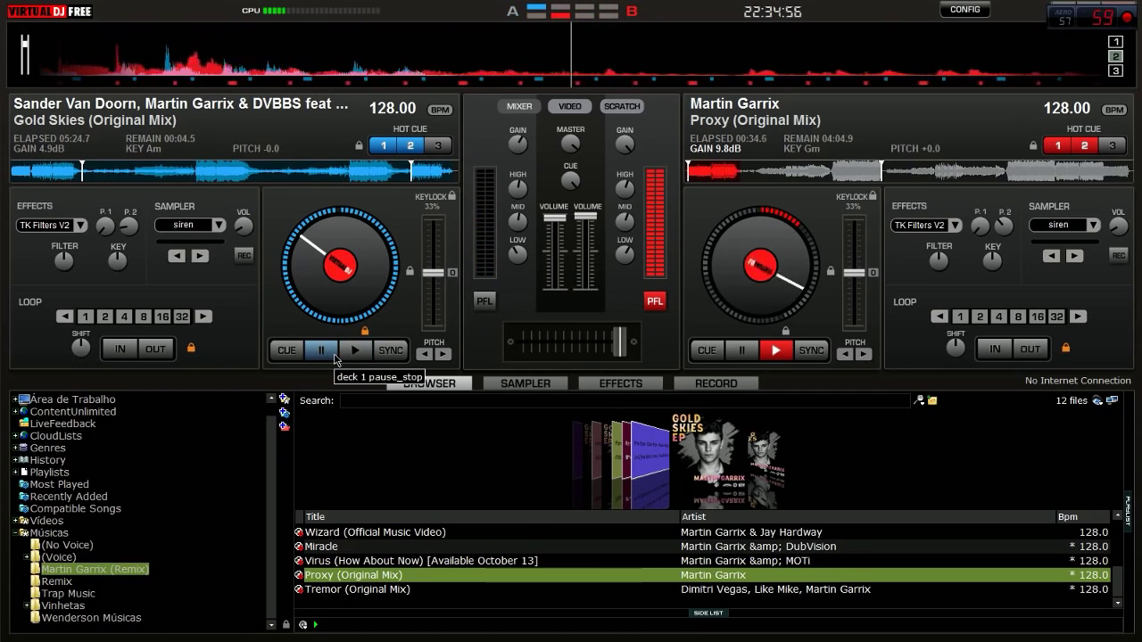
# Load Wizard (Official Music Video) onto deck 1 and ease the crossfader slightly back toward deck 1.
pyautogui.scroll(-3, 401, 562)
pyautogui.scroll(3, 383, 549)
pyautogui.moveTo(372, 535); pyautogui.dragTo(277, 270)
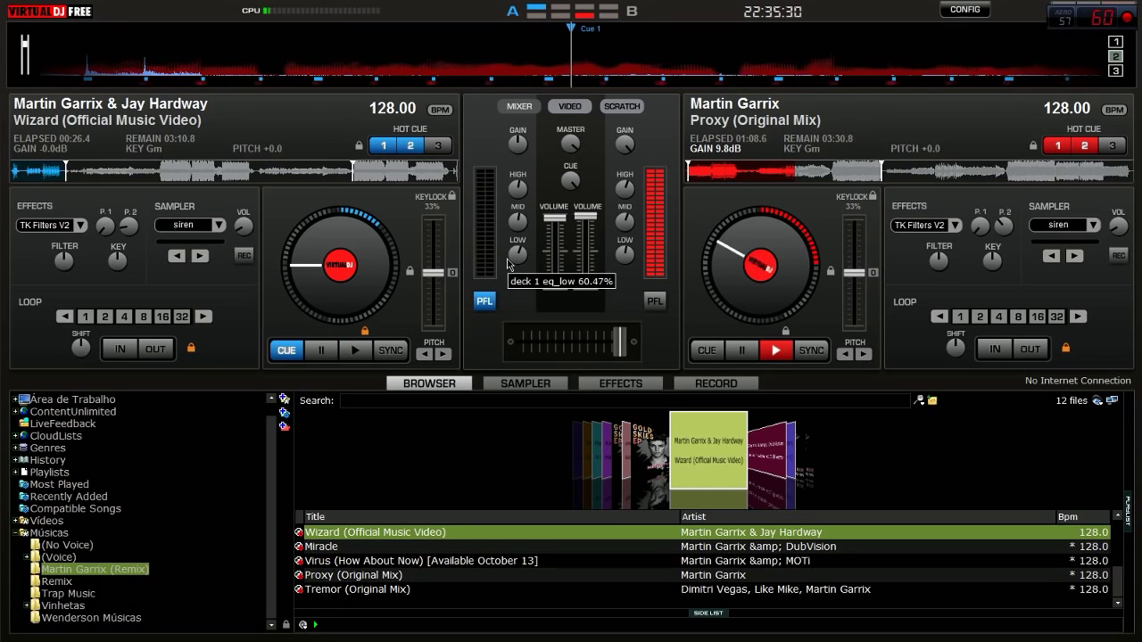
pyautogui.moveTo(623, 337); pyautogui.dragTo(617, 337)
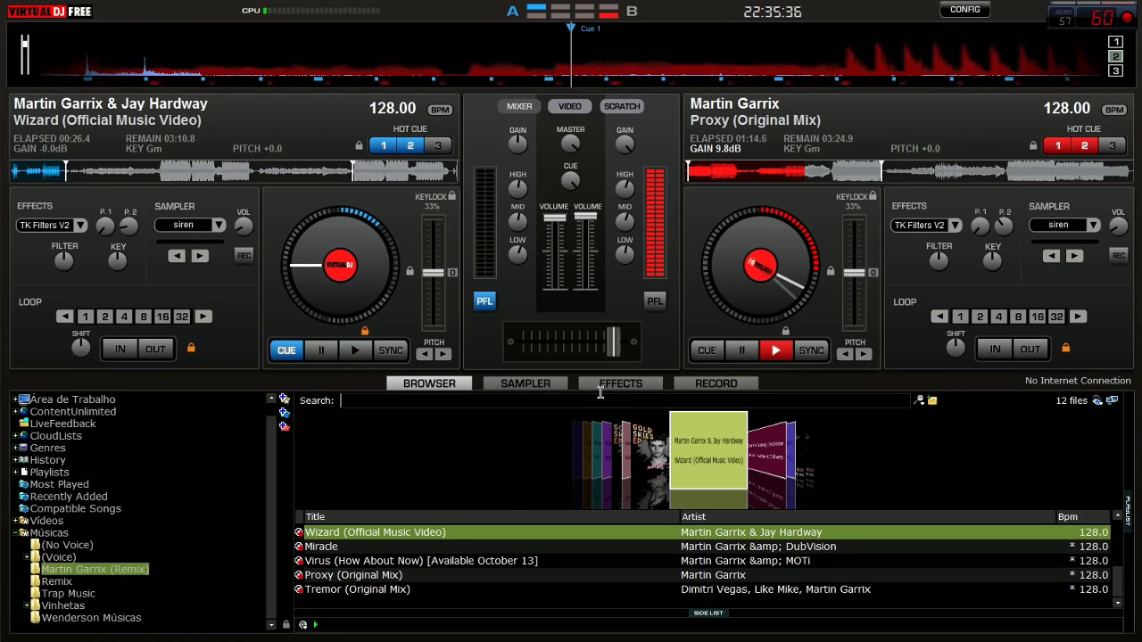
# Bring up the effects view and set the gain to 3.1 dB on deck 1 and 5.8 dB on deck 2.
pyautogui.click(601, 386)
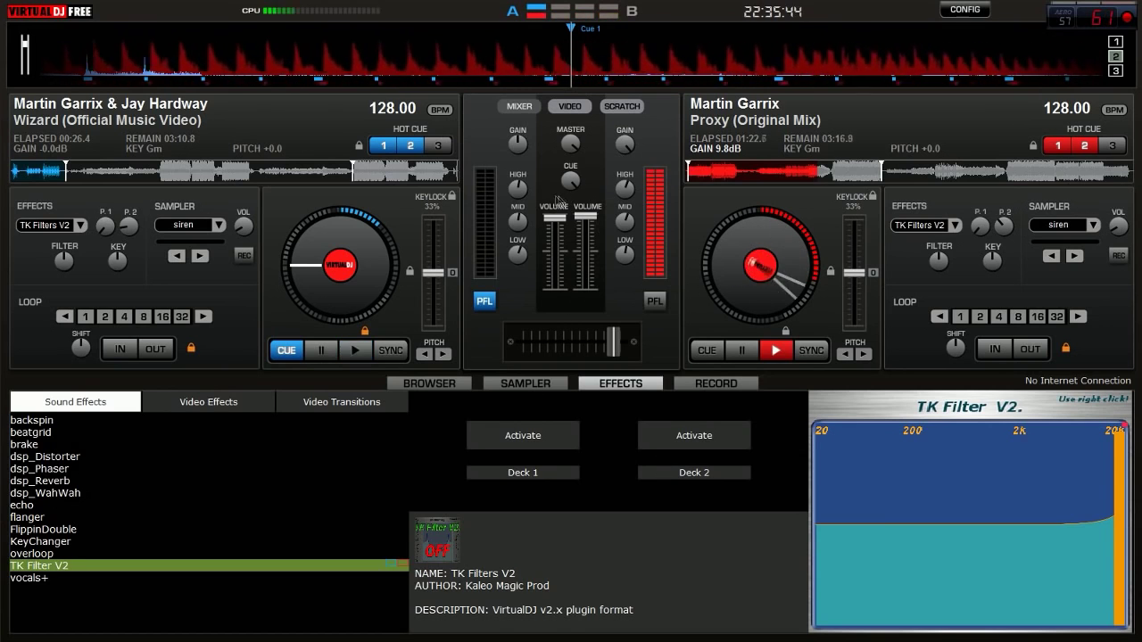
pyautogui.scroll(1, 523, 146)
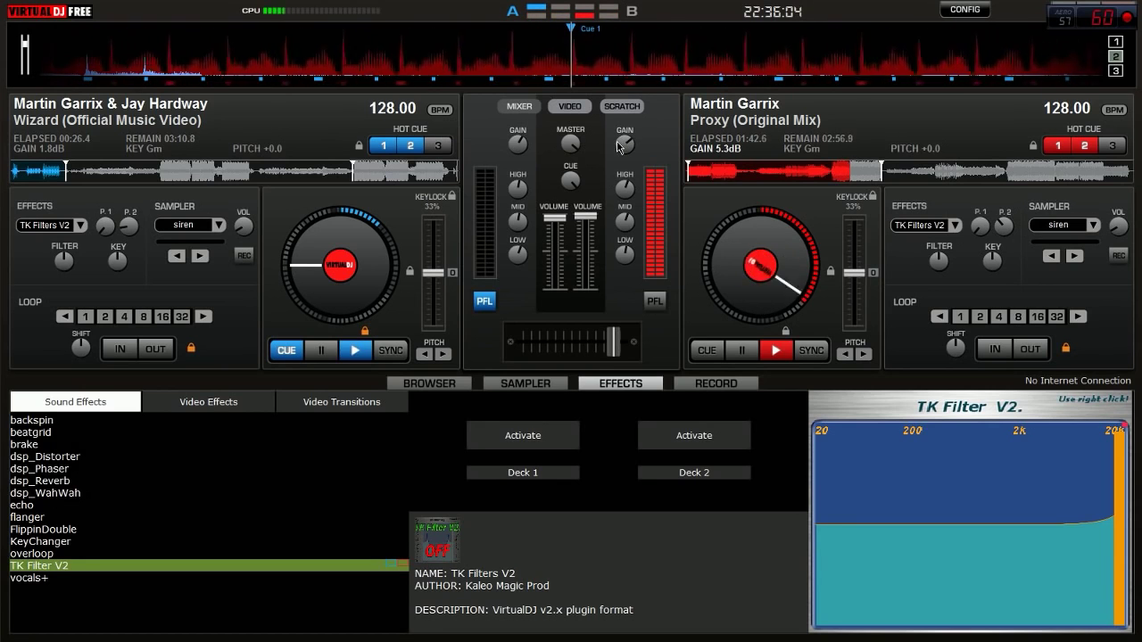
pyautogui.moveTo(520, 145); pyautogui.dragTo(547, 148)
pyautogui.moveTo(624, 150); pyautogui.dragTo(623, 145)
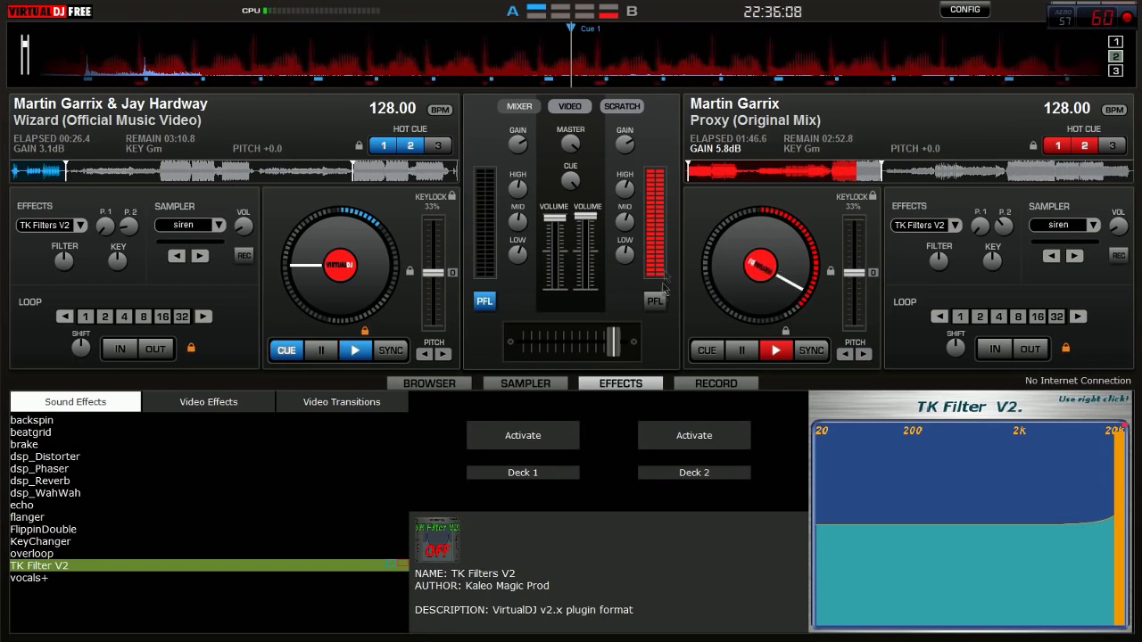
# Start Wizard on deck 1 and crossfade in stages from Proxy all the way to deck 1.
pyautogui.moveTo(614, 342); pyautogui.dragTo(603, 343)
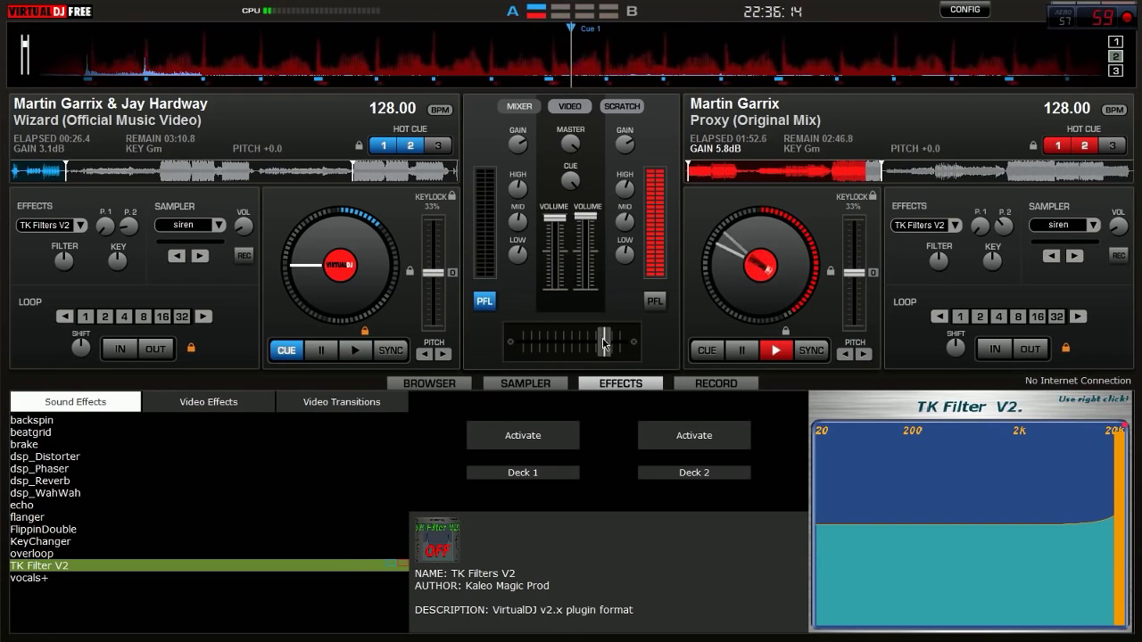
pyautogui.moveTo(608, 348); pyautogui.dragTo(596, 348)
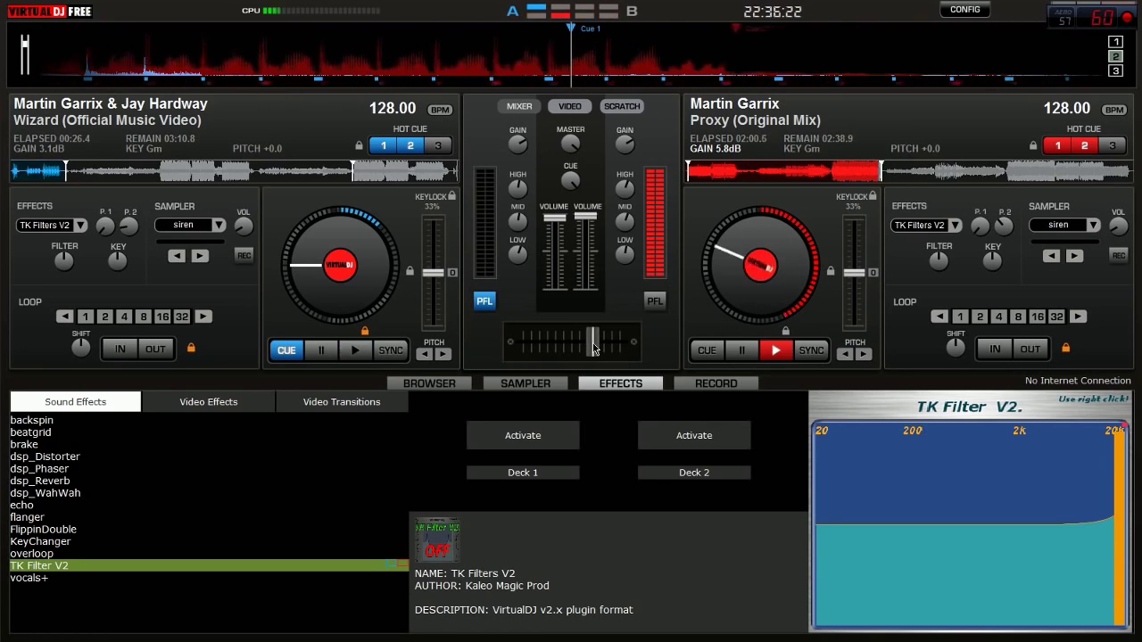
pyautogui.moveTo(592, 348); pyautogui.dragTo(524, 339)
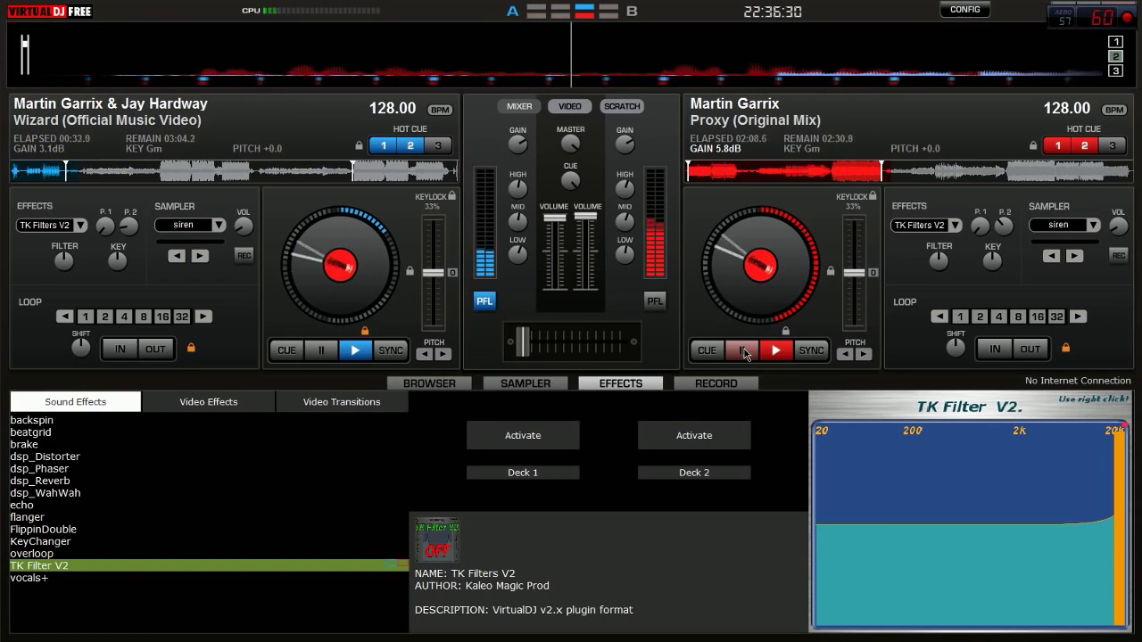
# Stop Proxy on deck 2 and load Virus (How About Now) in its place.
pyautogui.click(746, 354)
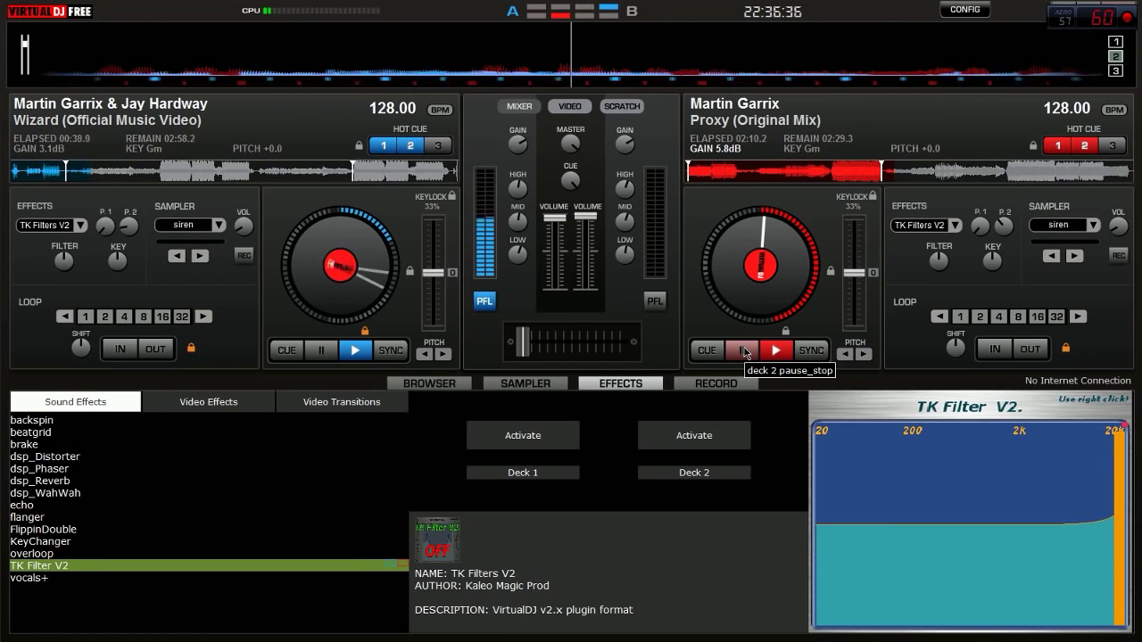
pyautogui.click(429, 384)
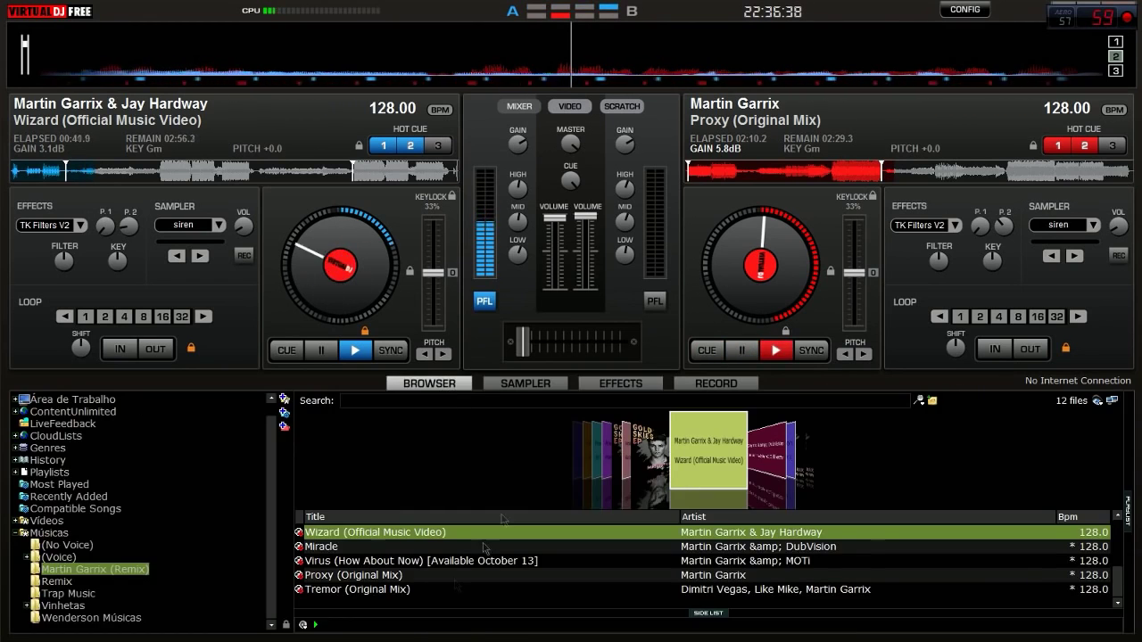
pyautogui.moveTo(500, 561); pyautogui.dragTo(821, 275)
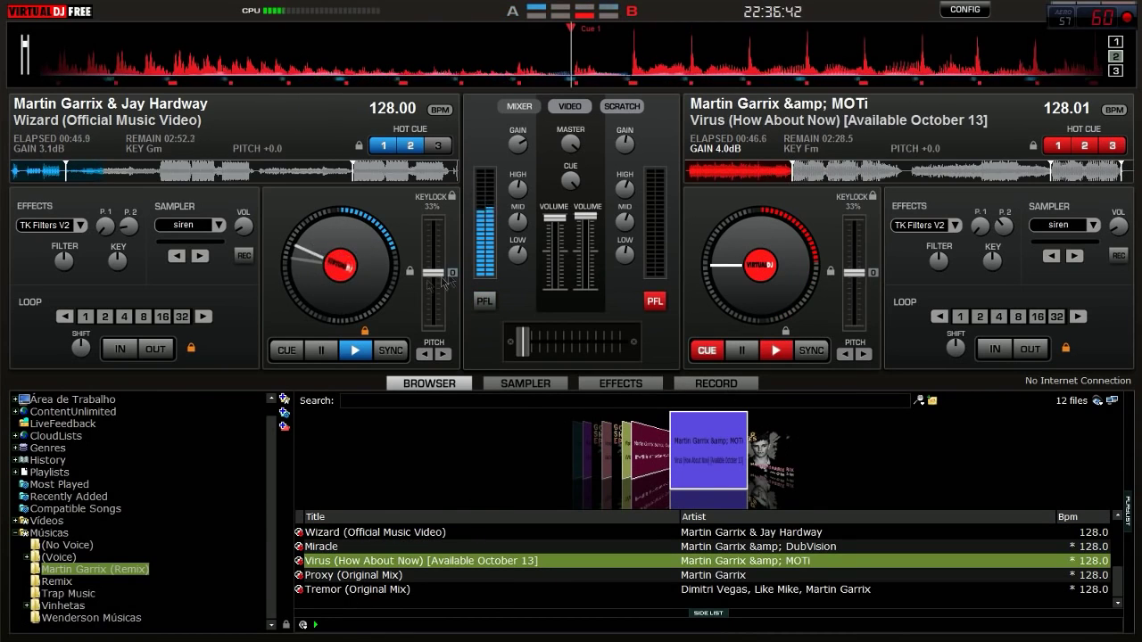
# Apply TK Filter V2 to Wizard on deck 1, add the flanger briefly with a small delay, and switch both effects off.
pyautogui.click(611, 393)
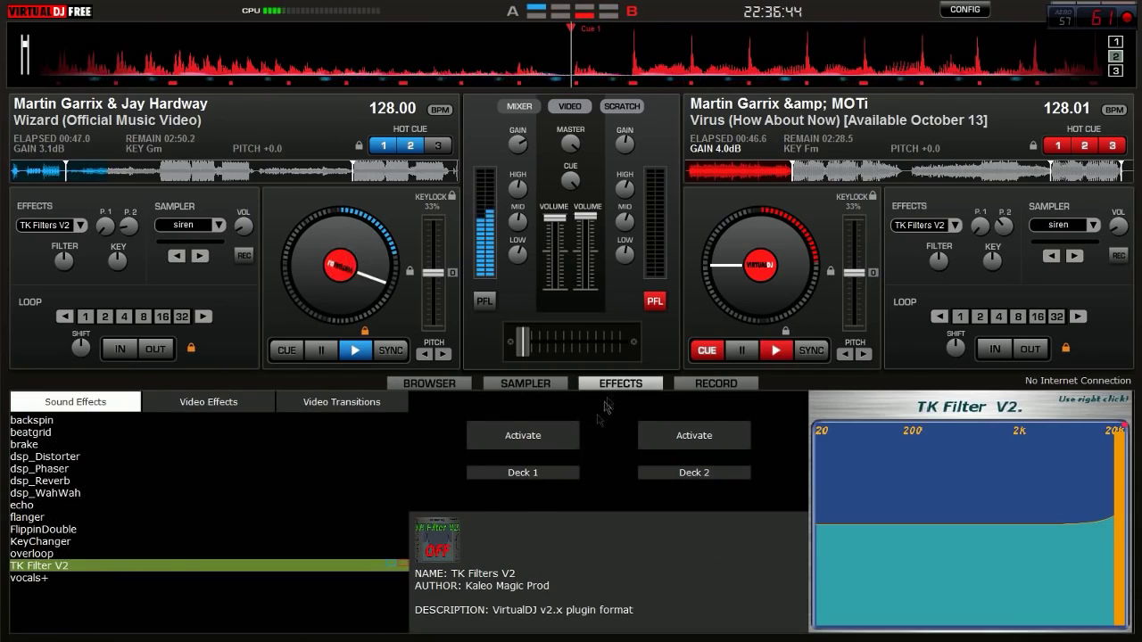
pyautogui.click(551, 443)
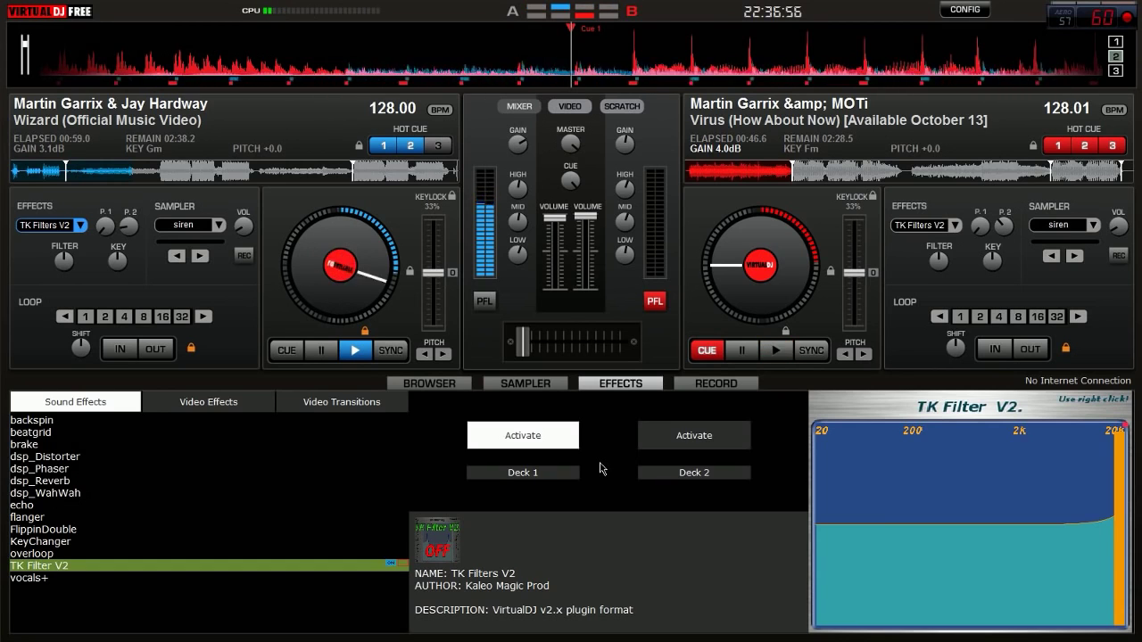
pyautogui.click(27, 517)
pyautogui.click(527, 453)
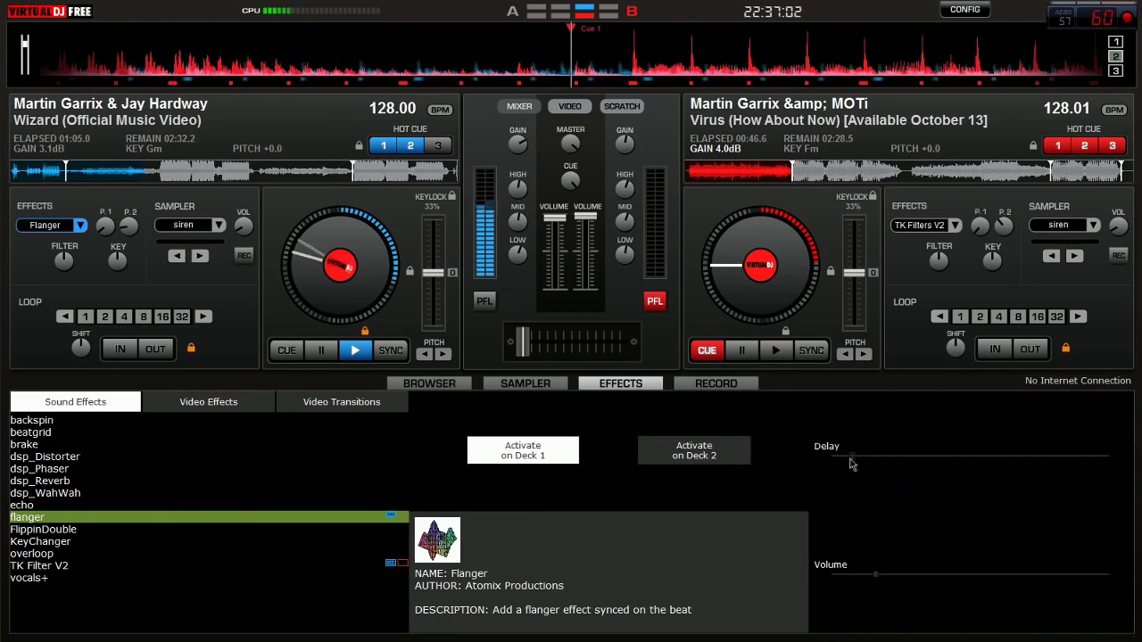
pyautogui.click(523, 451)
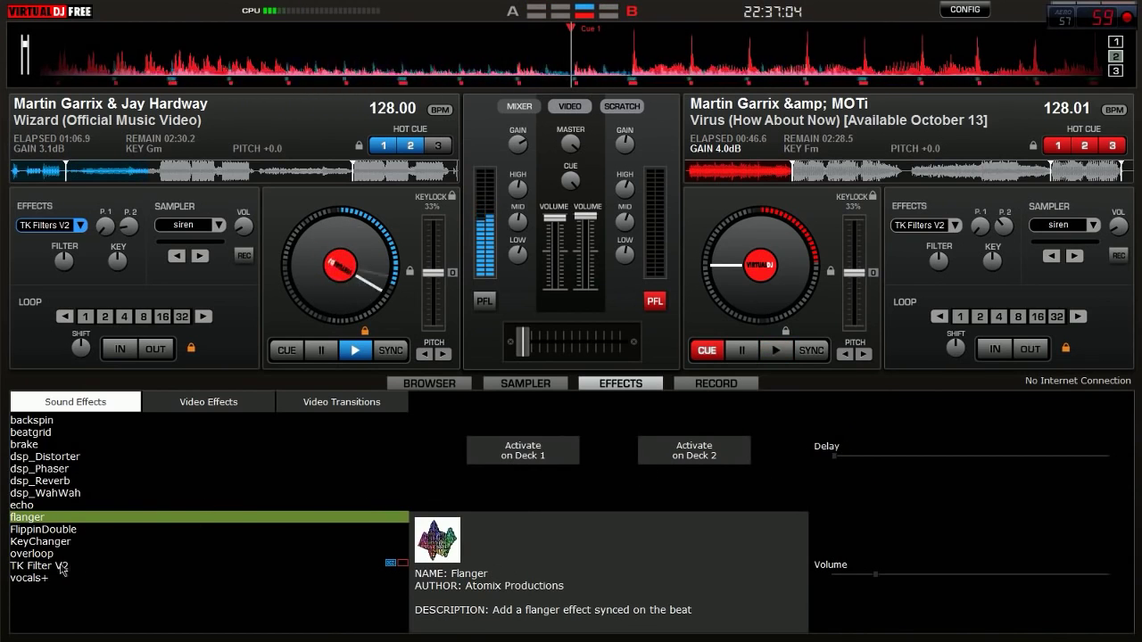
pyautogui.click(62, 566)
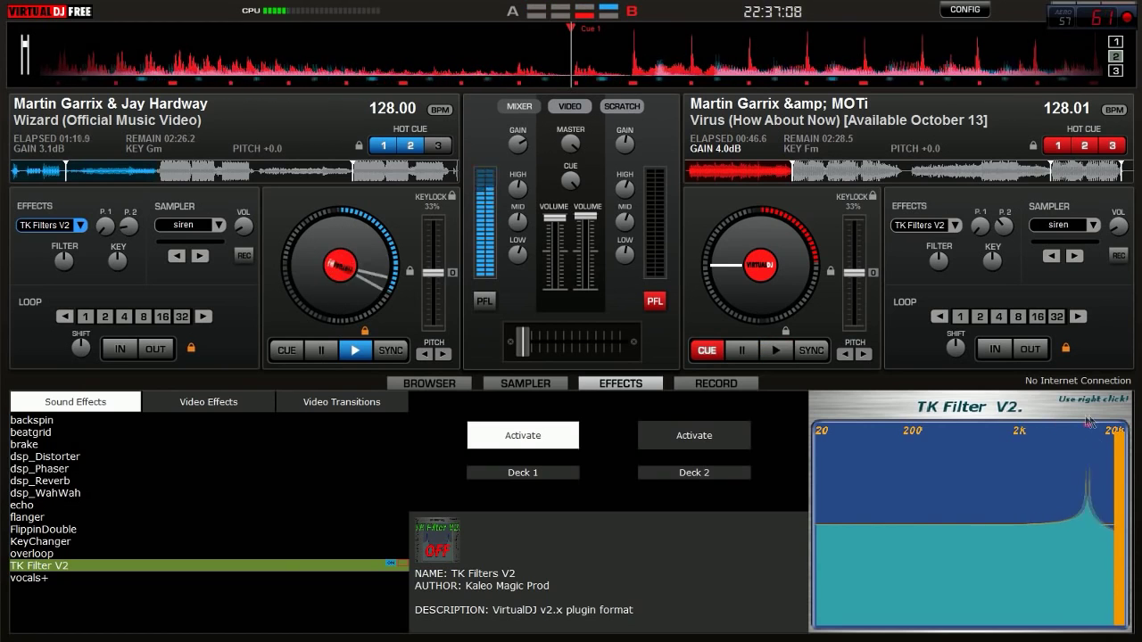
pyautogui.click(555, 443)
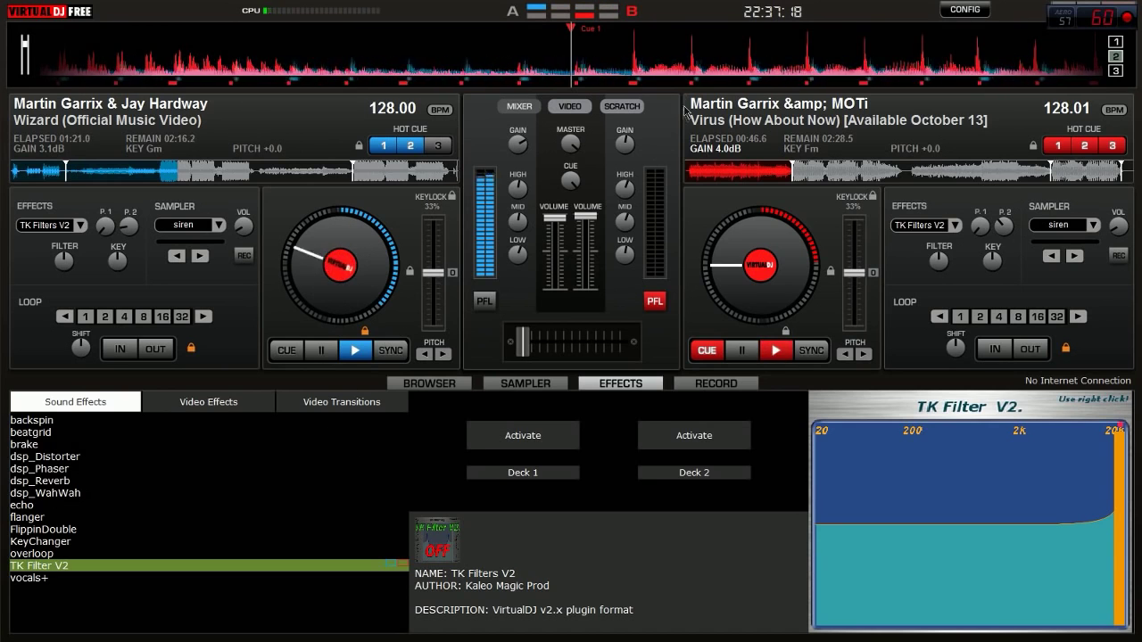
# Return to the song browser and set the gain to 2.6 dB on deck 1 and 5.1 dB on deck 2.
pyautogui.click(421, 384)
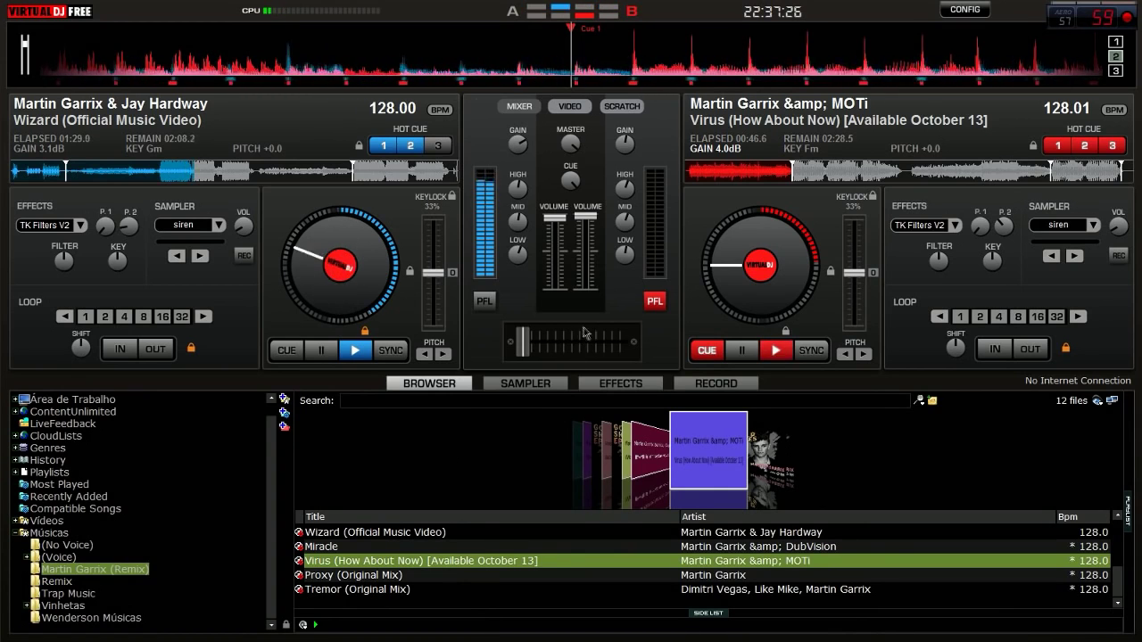
pyautogui.scroll(2, 625, 145)
pyautogui.scroll(-1, 515, 144)
pyautogui.scroll(-2, 513, 146)
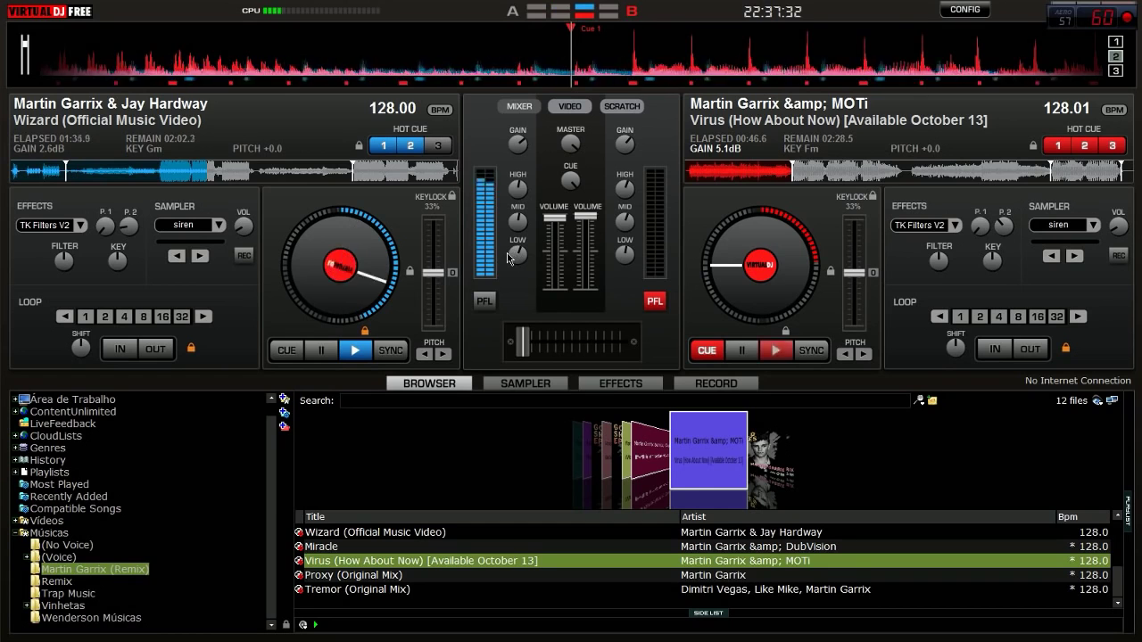
pyautogui.moveTo(509, 258)
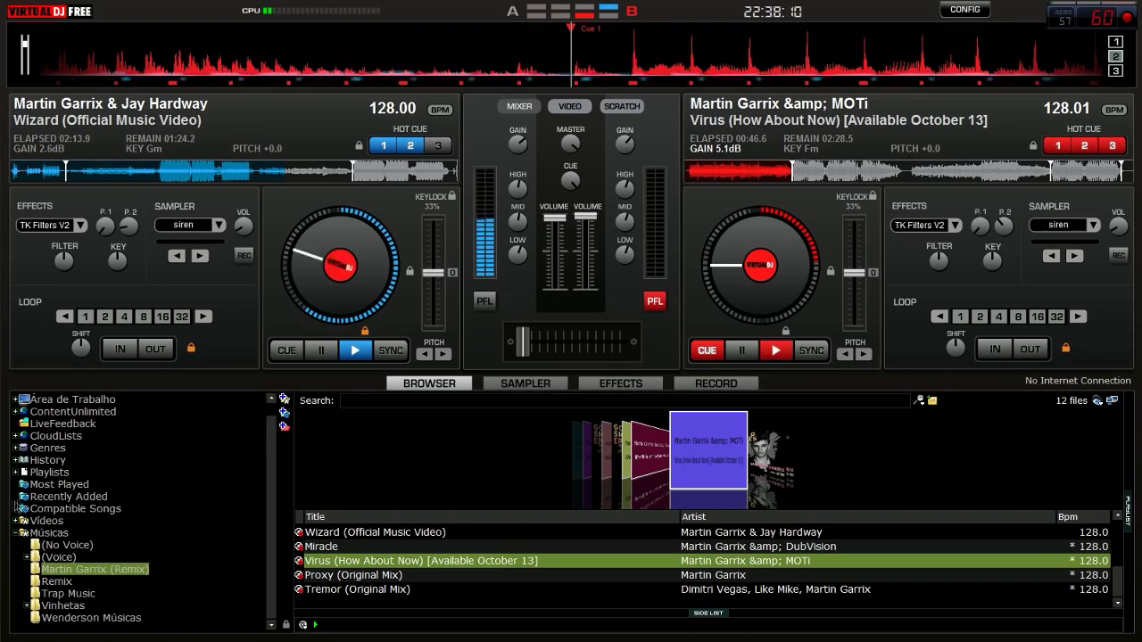
pyautogui.click(526, 384)
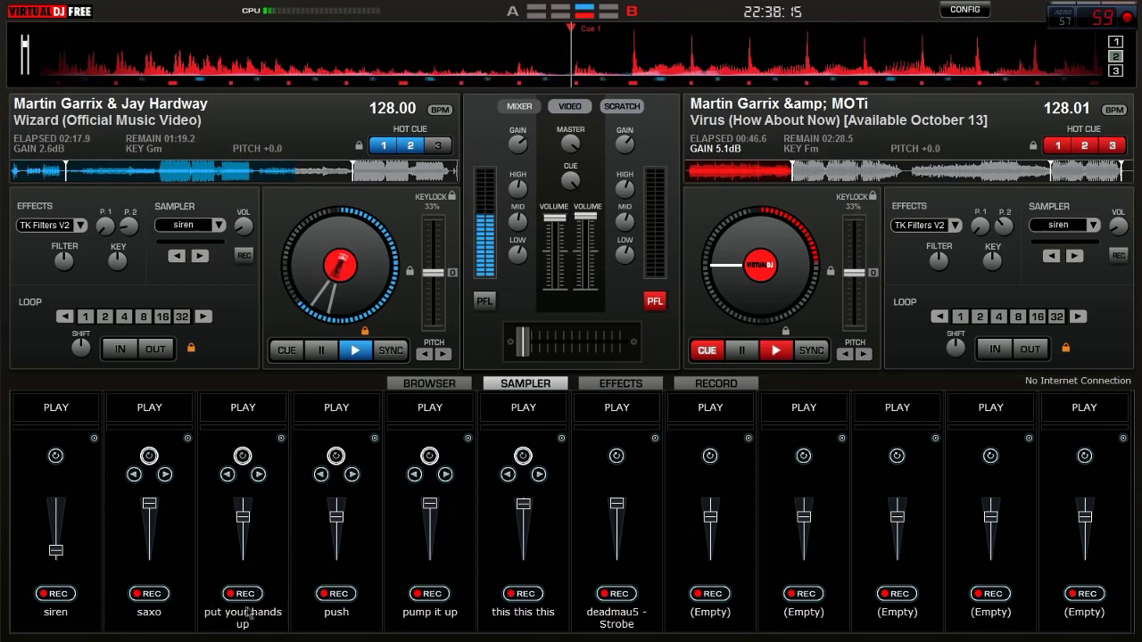
pyautogui.click(621, 384)
pyautogui.click(525, 384)
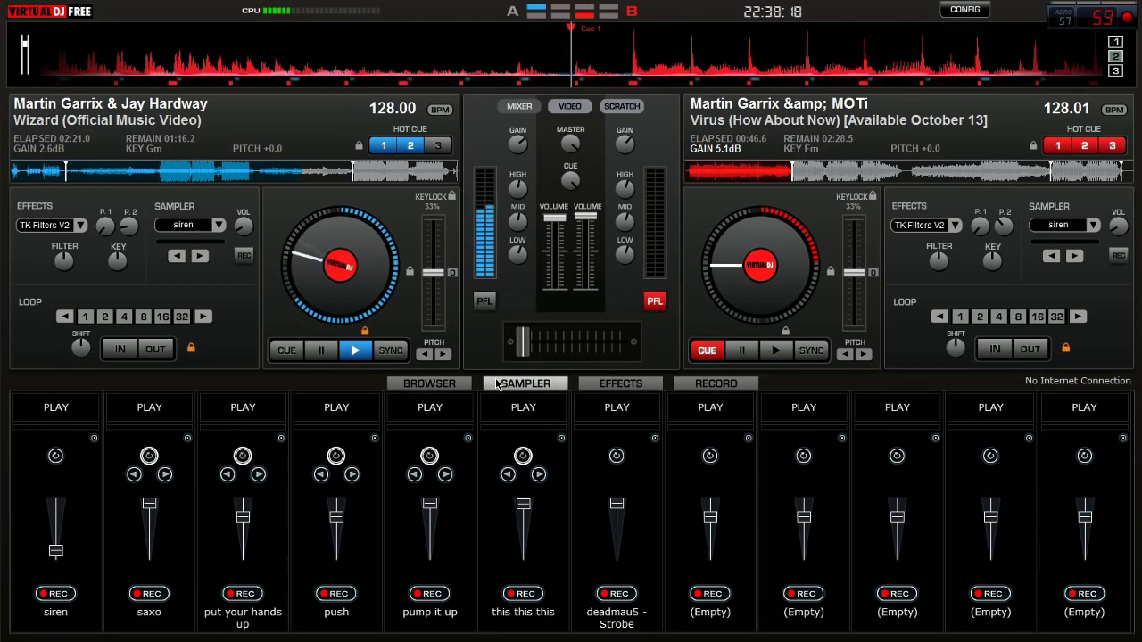
pyautogui.click(430, 384)
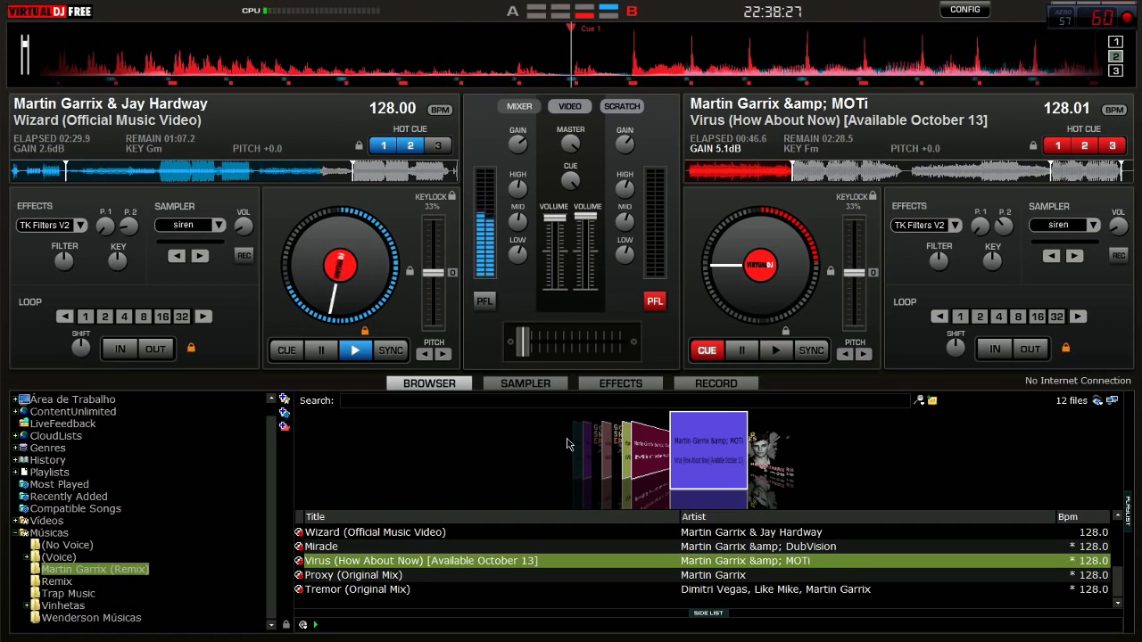
pyautogui.click(591, 384)
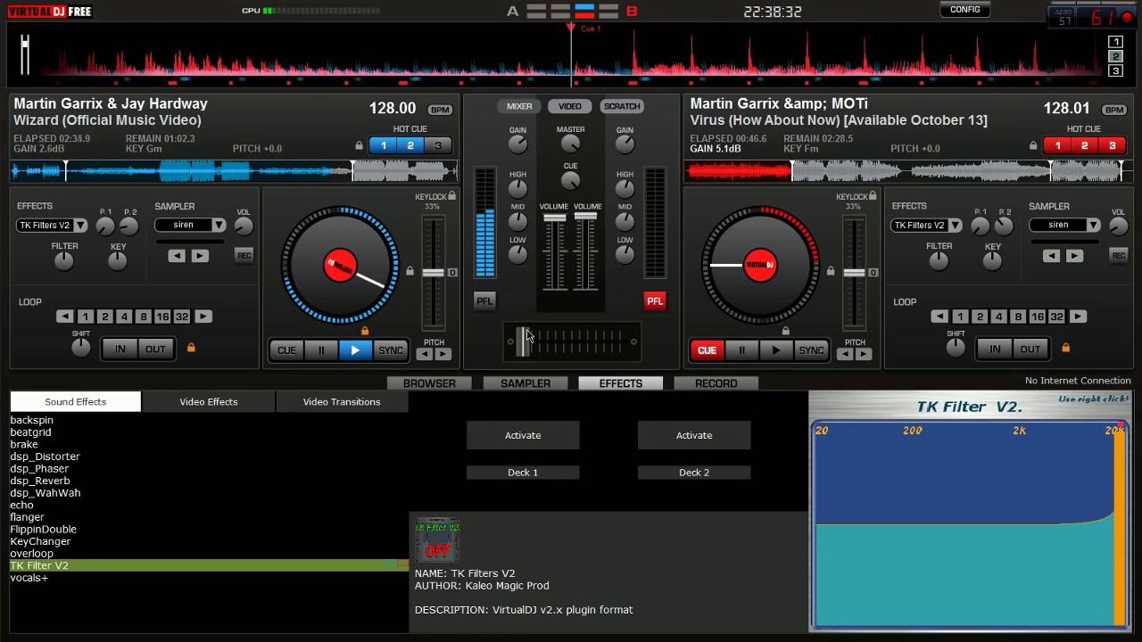
# Crossfade in stages from Wizard to Virus (How About Now) playing on deck 2, and pause Wizard on deck 1.
pyautogui.moveTo(525, 344); pyautogui.dragTo(533, 343)
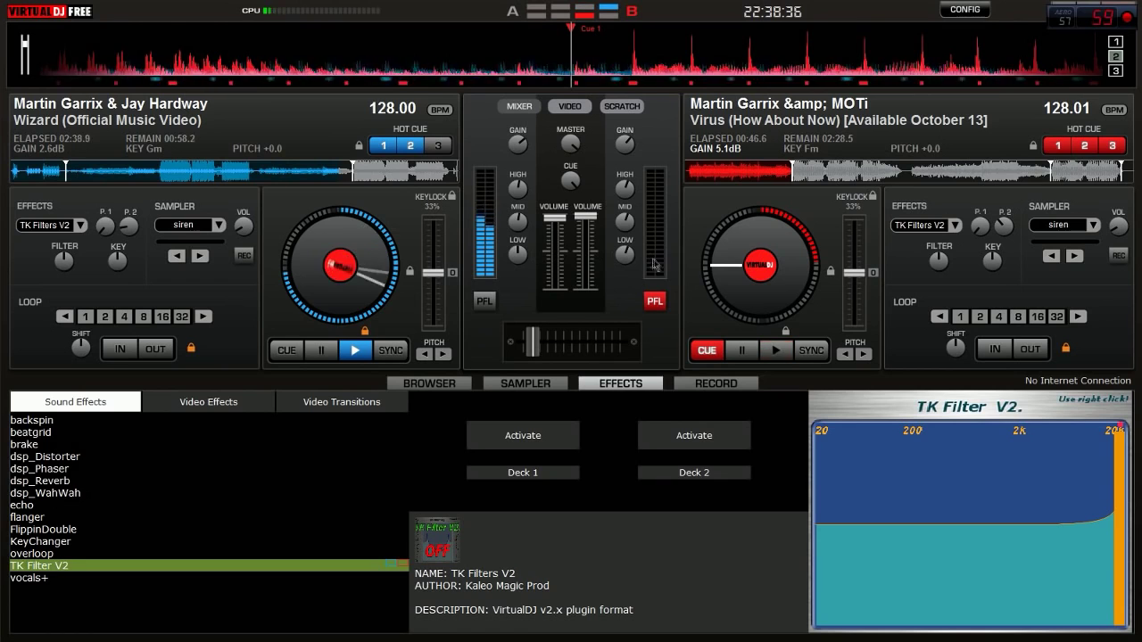
pyautogui.moveTo(533, 344); pyautogui.dragTo(624, 344)
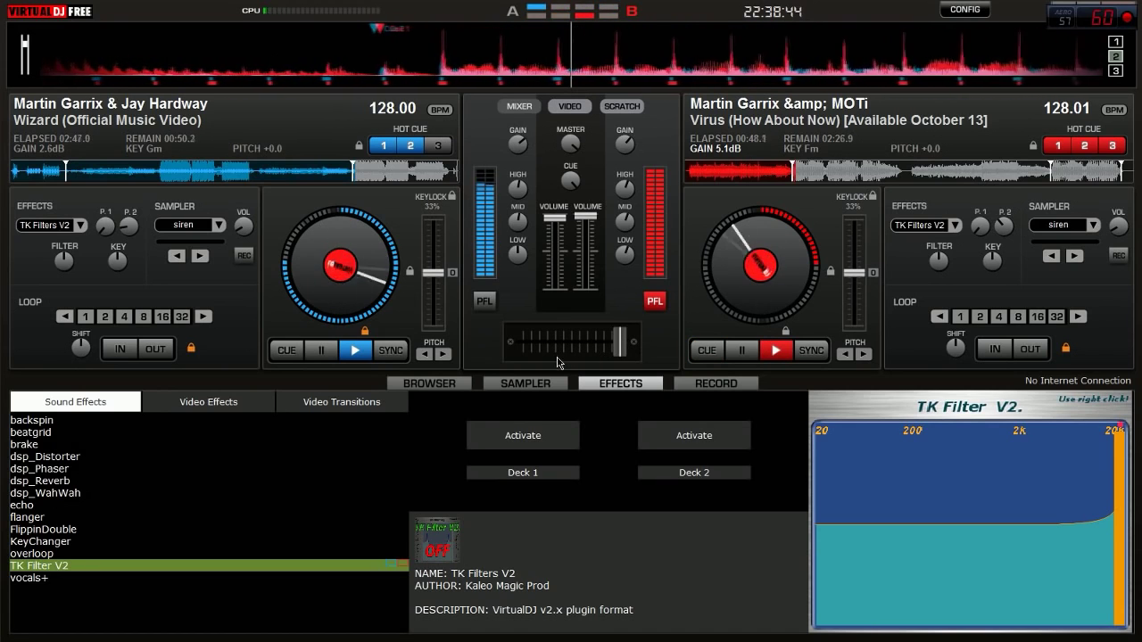
pyautogui.click(323, 352)
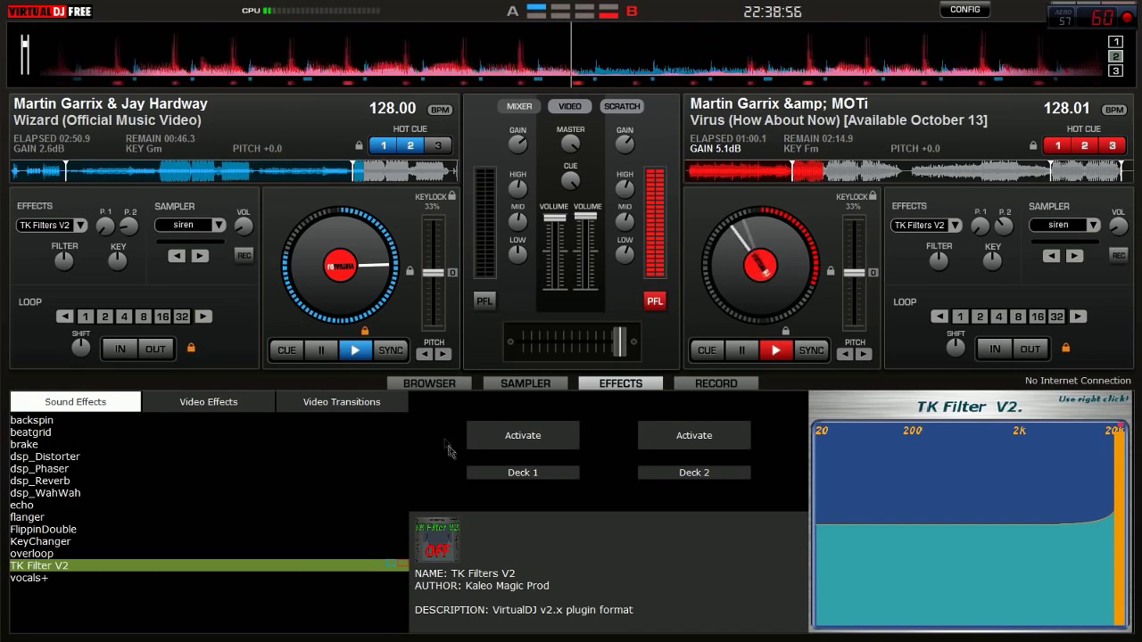
# Load Miracle onto deck 1 from the song browser and set the gain of deck 2 to 6.5 dB.
pyautogui.click(515, 383)
pyautogui.click(466, 384)
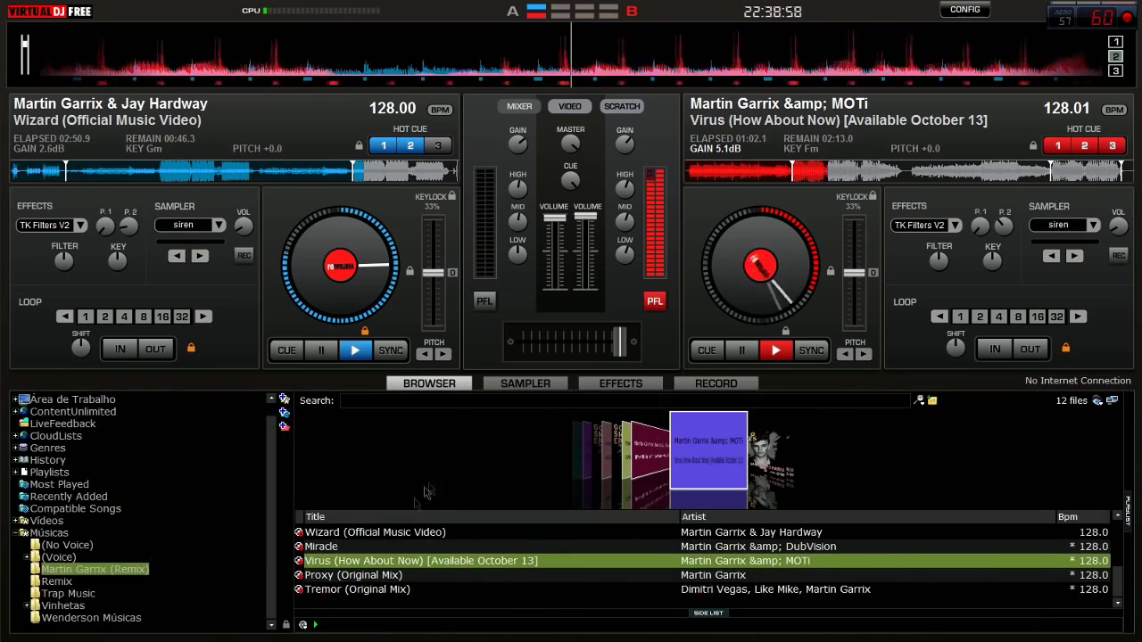
pyautogui.moveTo(374, 544); pyautogui.dragTo(179, 323)
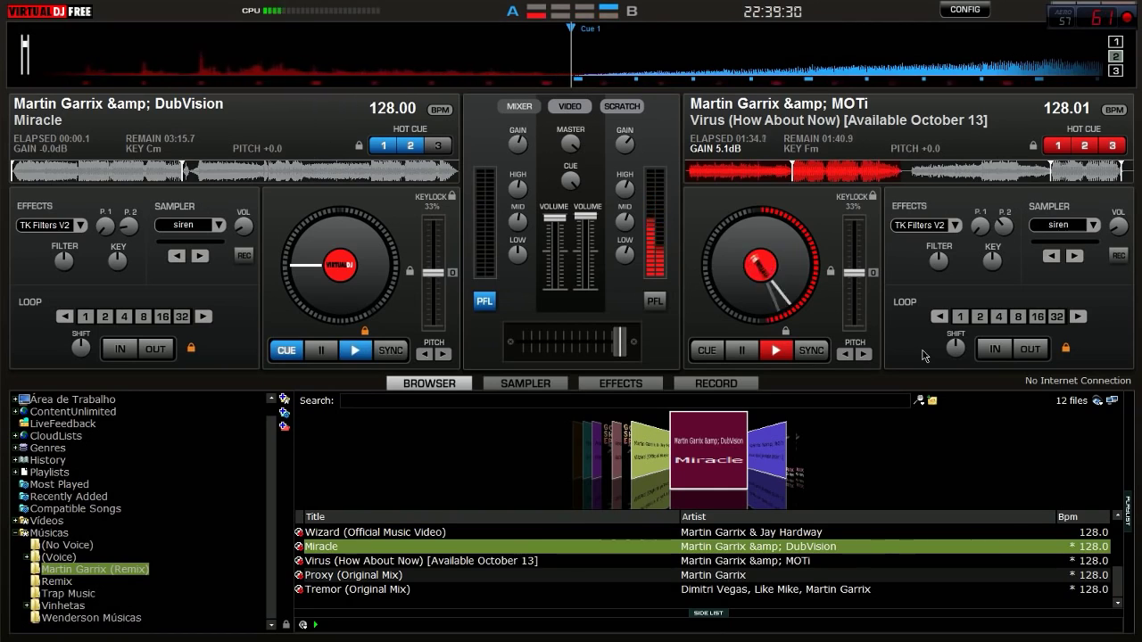
pyautogui.moveTo(616, 161); pyautogui.dragTo(626, 140)
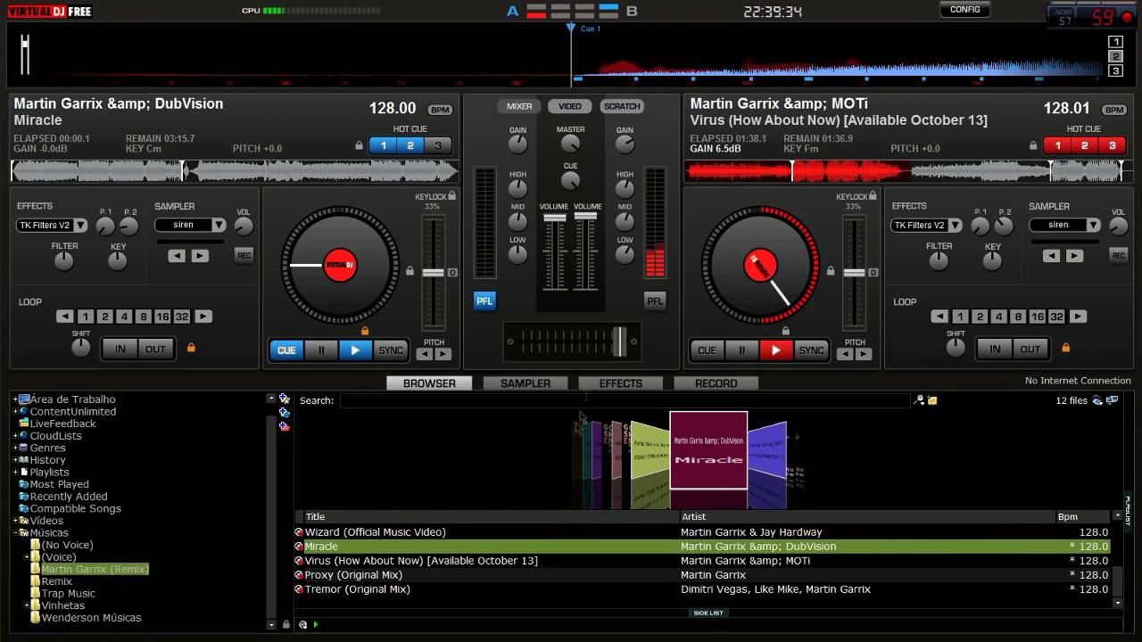
# Select the backspin sound effect and set the gain of deck 2 to 5.8 dB.
pyautogui.click(618, 384)
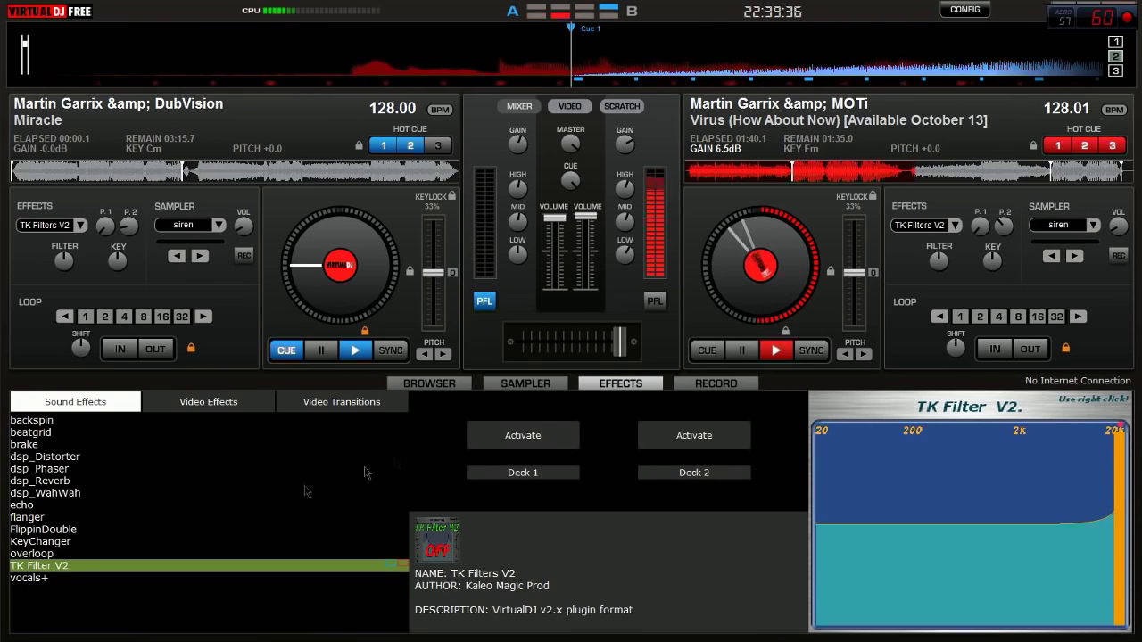
pyautogui.click(35, 421)
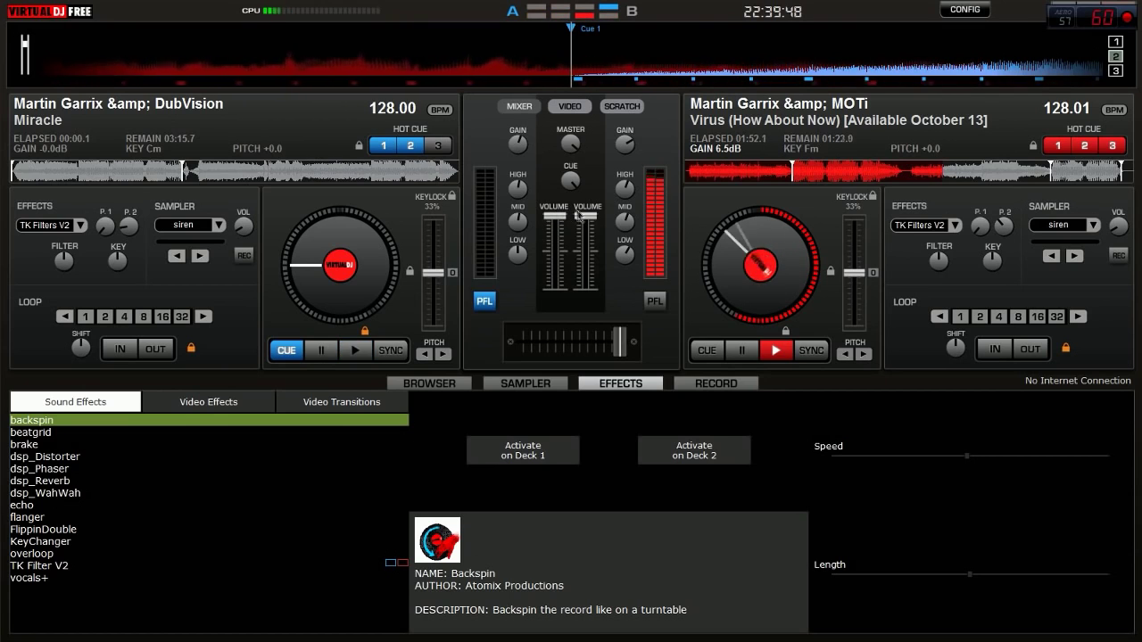
pyautogui.press('space')
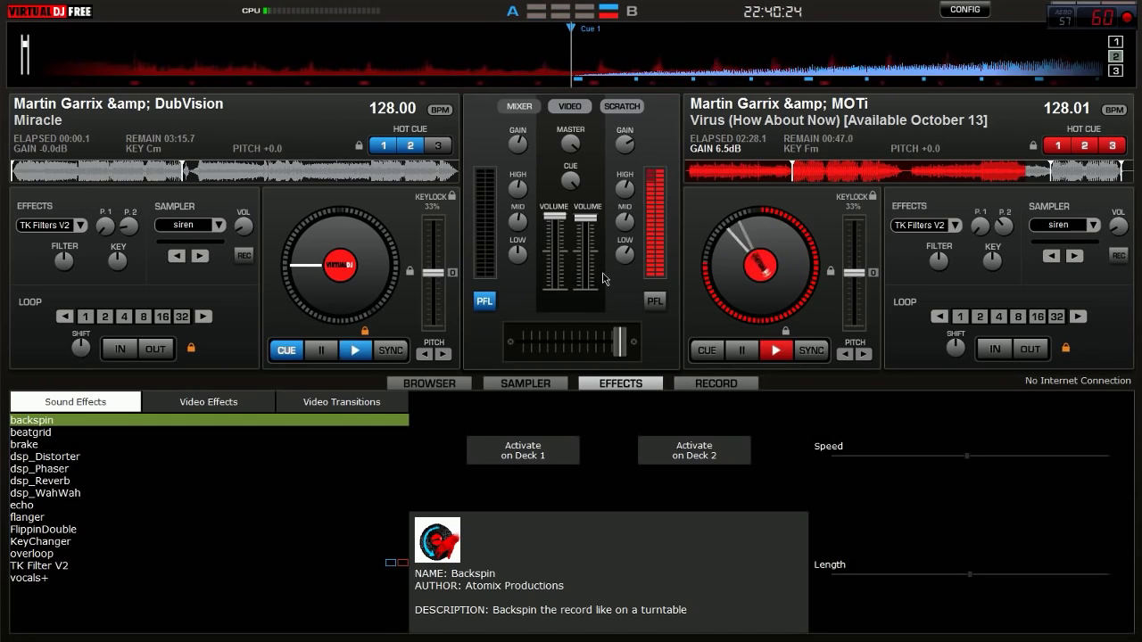
pyautogui.scroll(-2, 625, 143)
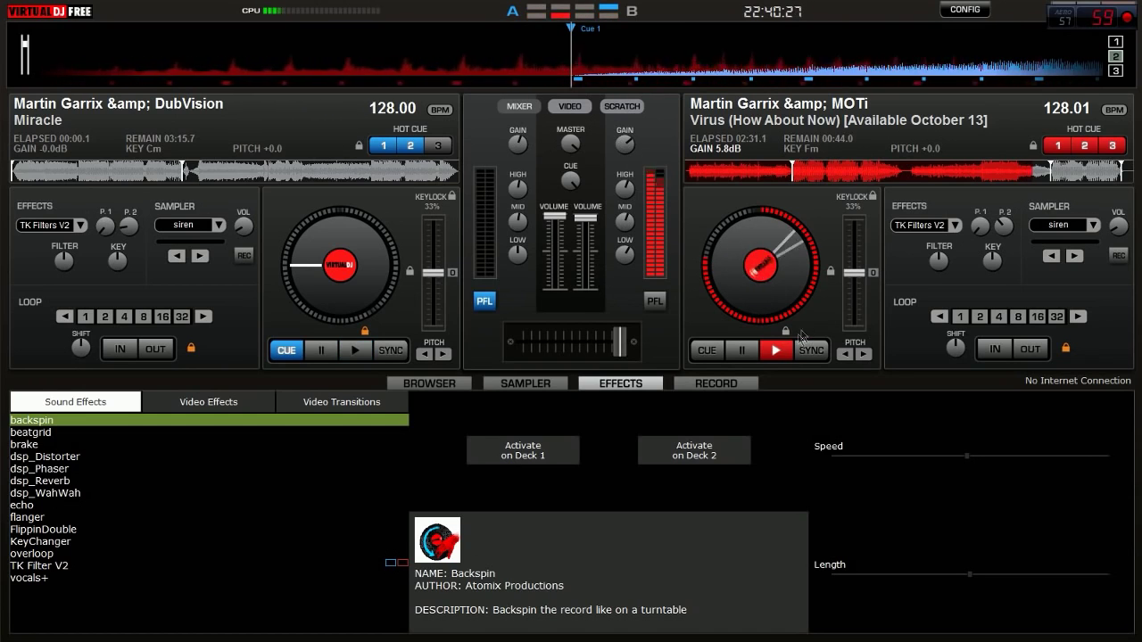
# Apply TK Filter V2 to Virus on deck 2, sweep its cutoff down from 20k, and switch the filter off.
pyautogui.click(609, 382)
pyautogui.click(607, 385)
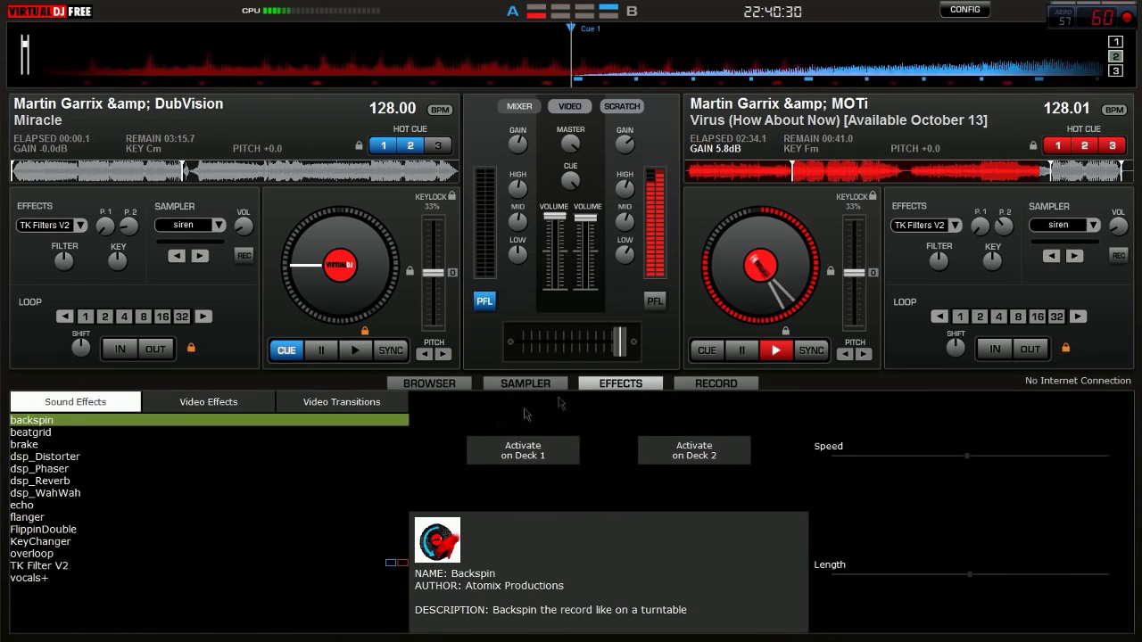
pyautogui.click(661, 446)
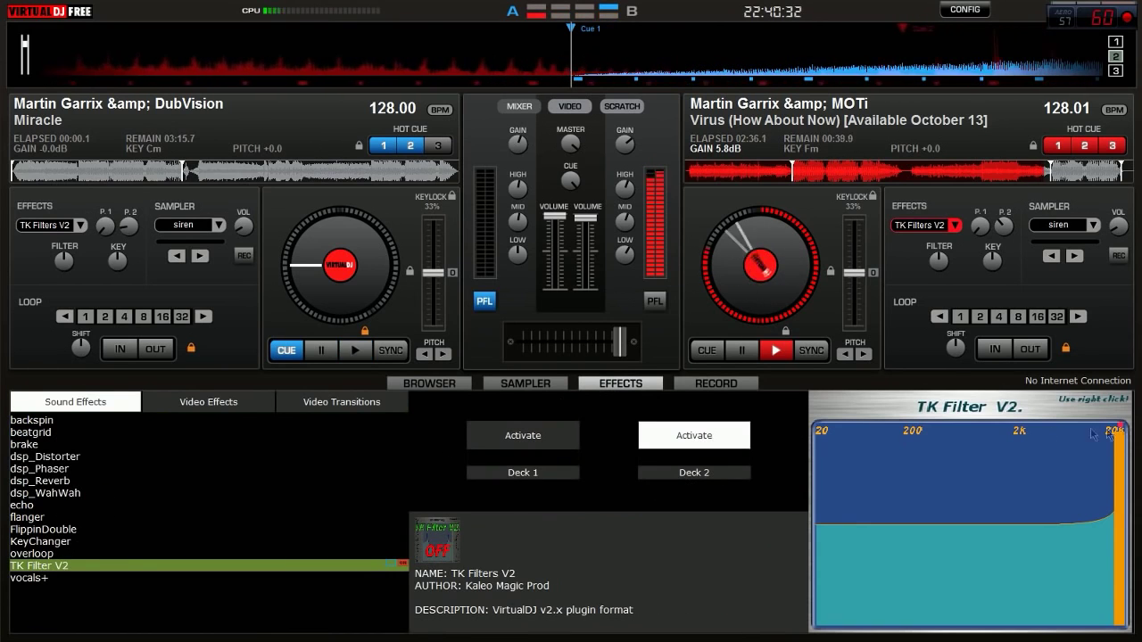
pyautogui.moveTo(1120, 427); pyautogui.dragTo(892, 436)
pyautogui.click(727, 441)
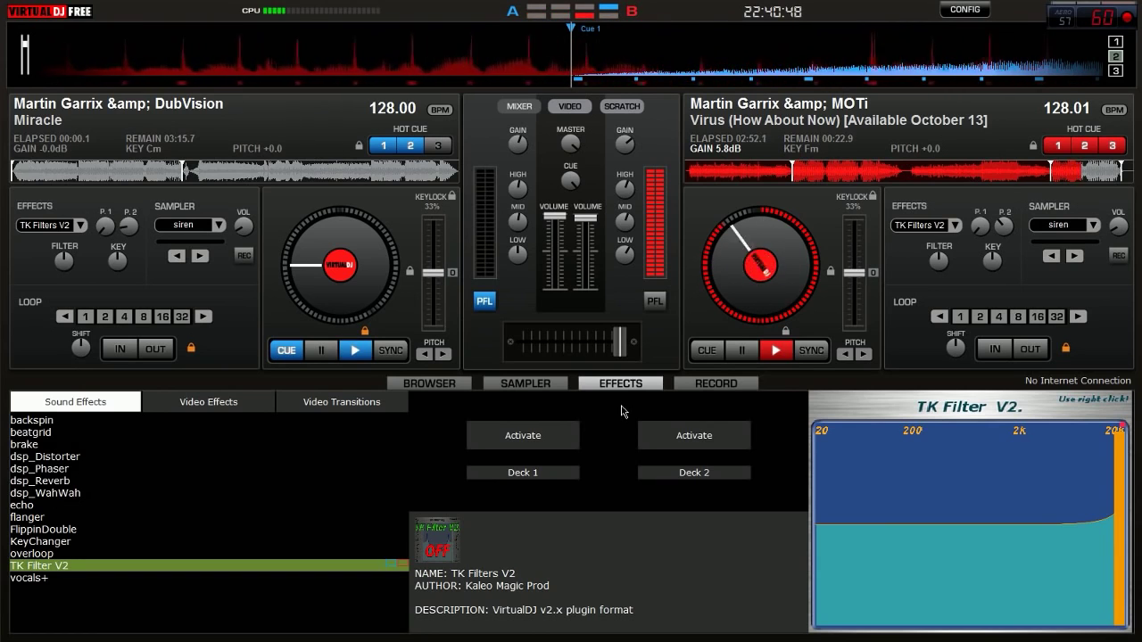
# Start Miracle and crossfade in stages all the way to deck 1, setting its gain to 0.6 dB.
pyautogui.click(427, 384)
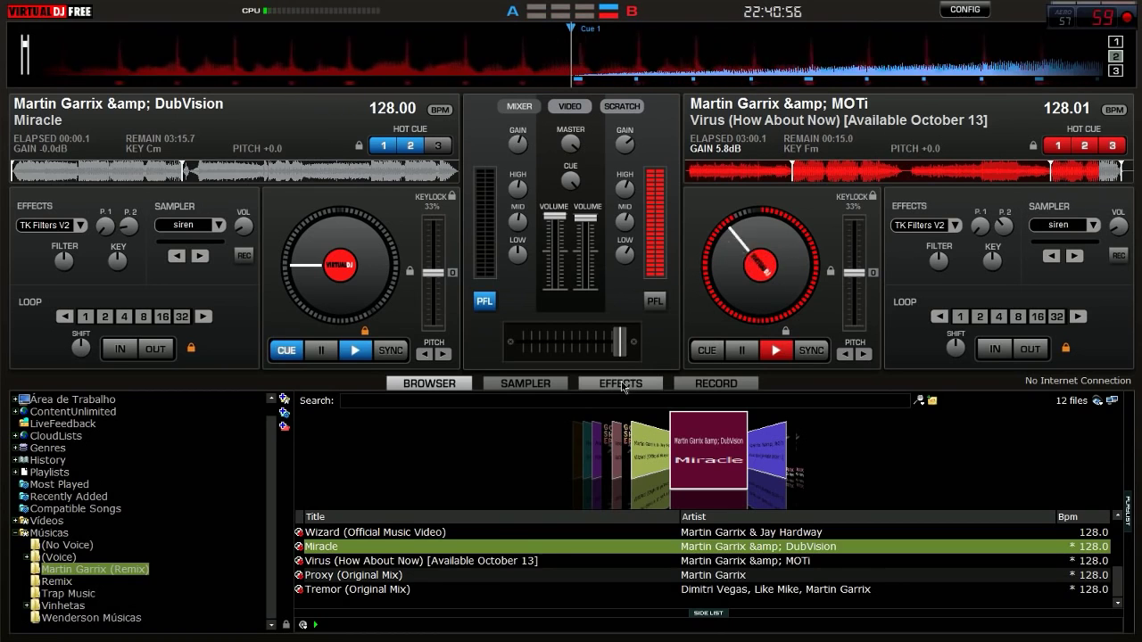
pyautogui.moveTo(620, 358); pyautogui.dragTo(591, 346)
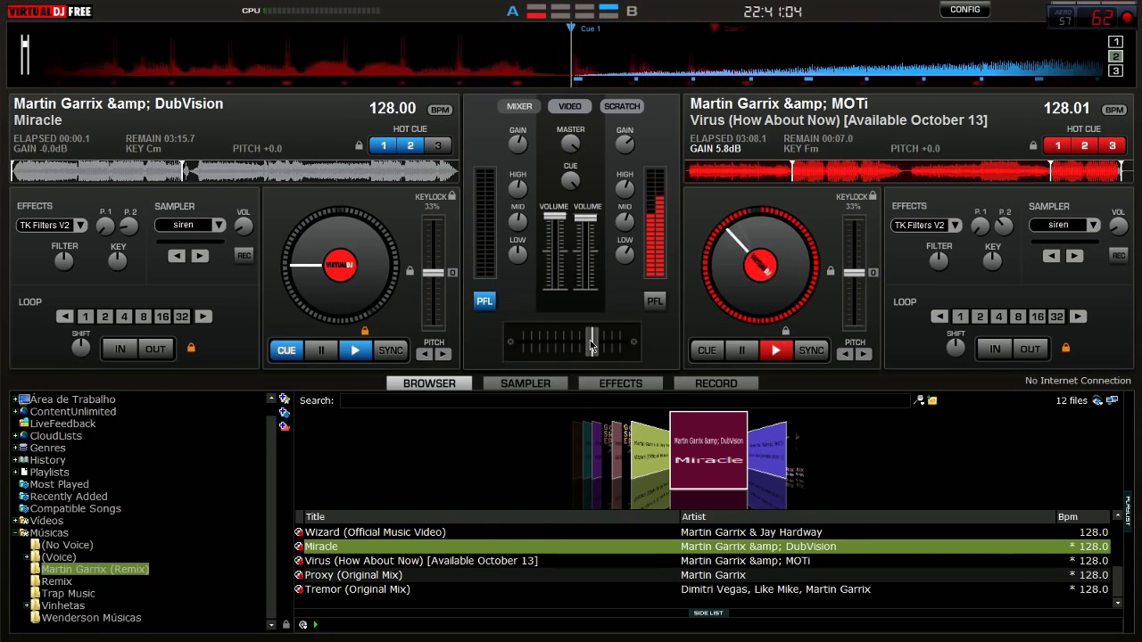
pyautogui.press('space')
pyautogui.moveTo(590, 346); pyautogui.dragTo(522, 345)
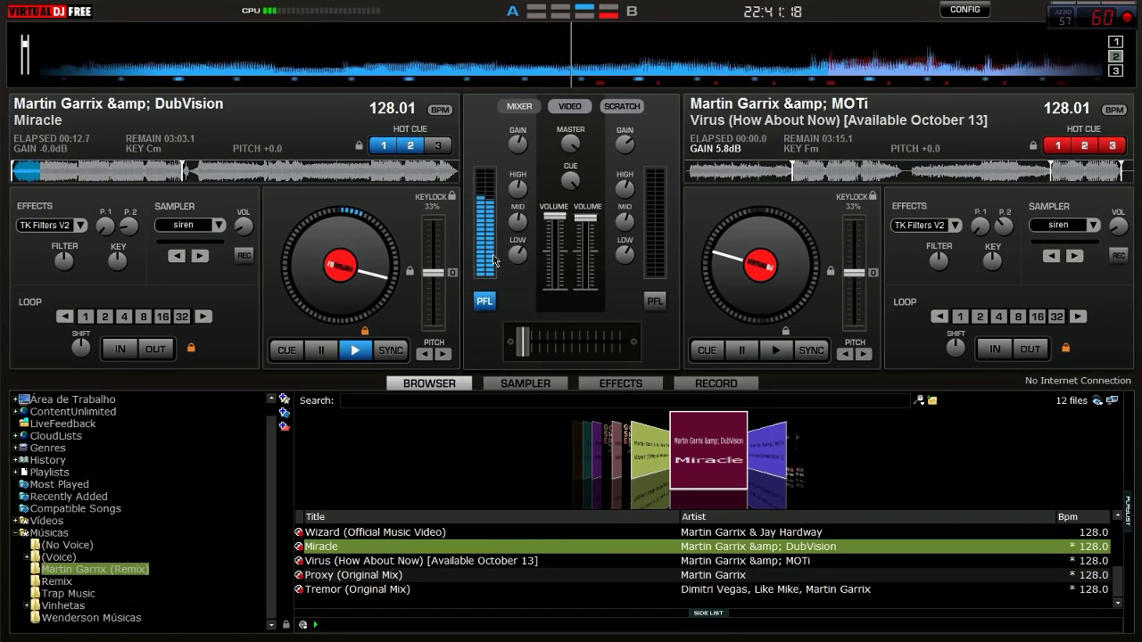
pyautogui.moveTo(517, 149); pyautogui.dragTo(517, 144)
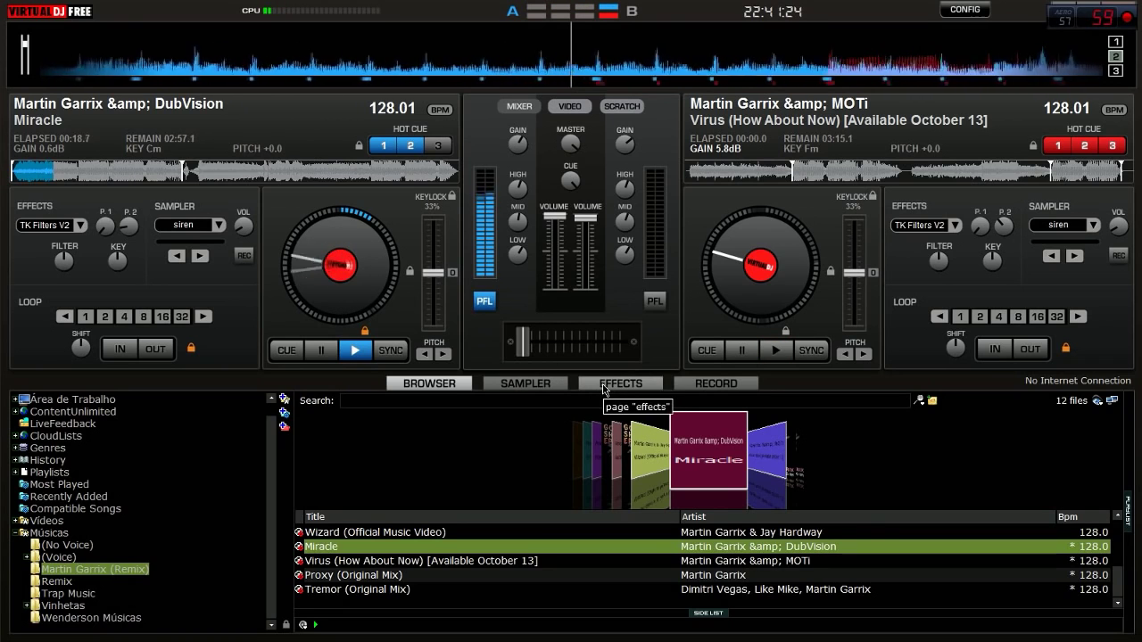
# Apply the flanger briefly to Miracle on deck 1 and switch the effect off.
pyautogui.click(607, 388)
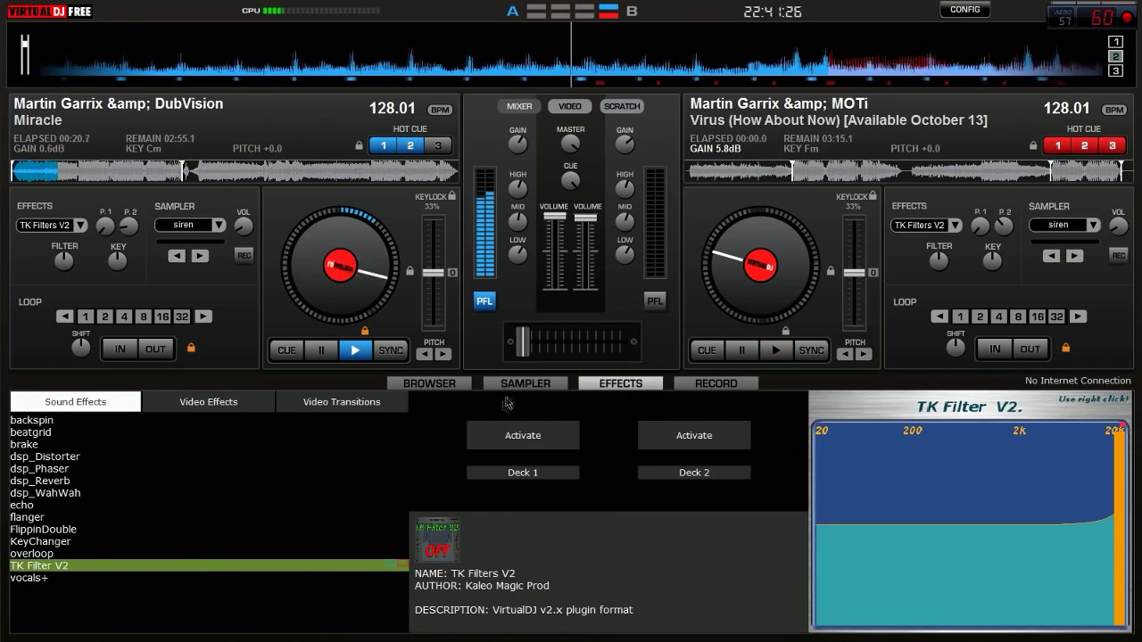
pyautogui.click(451, 384)
pyautogui.click(613, 386)
pyautogui.click(25, 519)
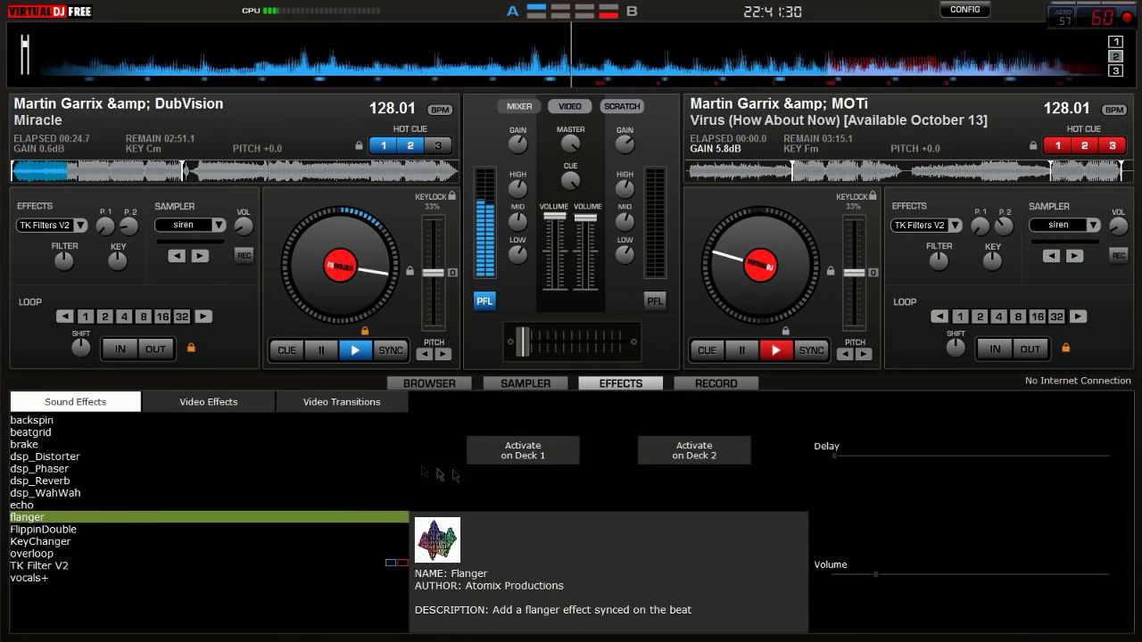
pyautogui.click(523, 450)
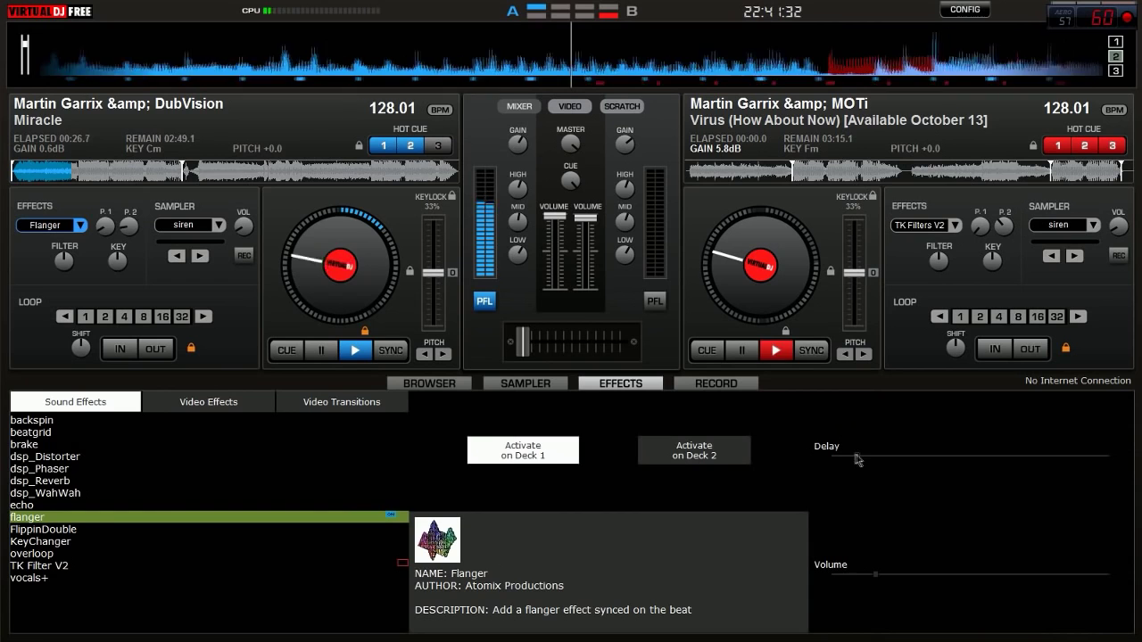
pyautogui.click(554, 448)
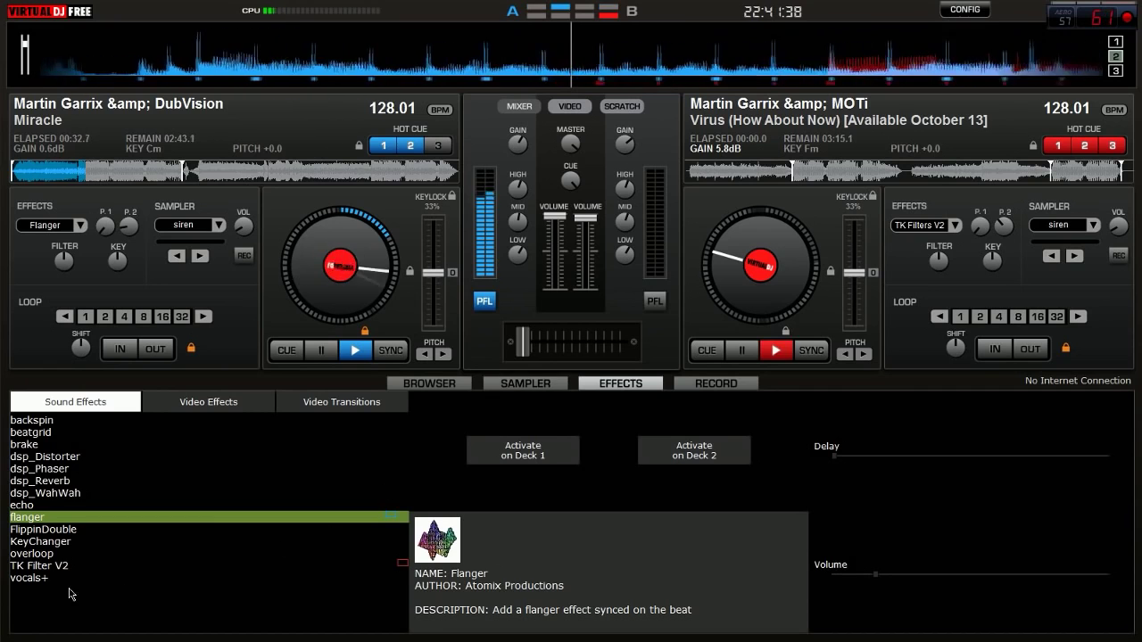
# Load 'Don't Look Down' by Martin Garrix feat. Usher onto deck 2 from the song browser.
pyautogui.click(419, 384)
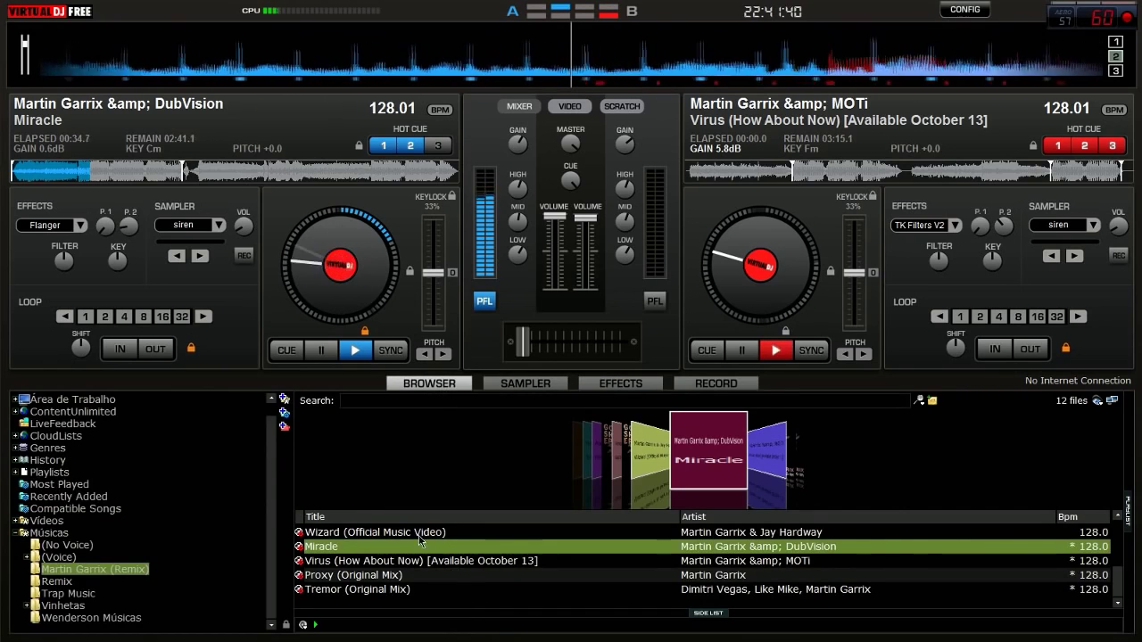
pyautogui.scroll(-2, 427, 566)
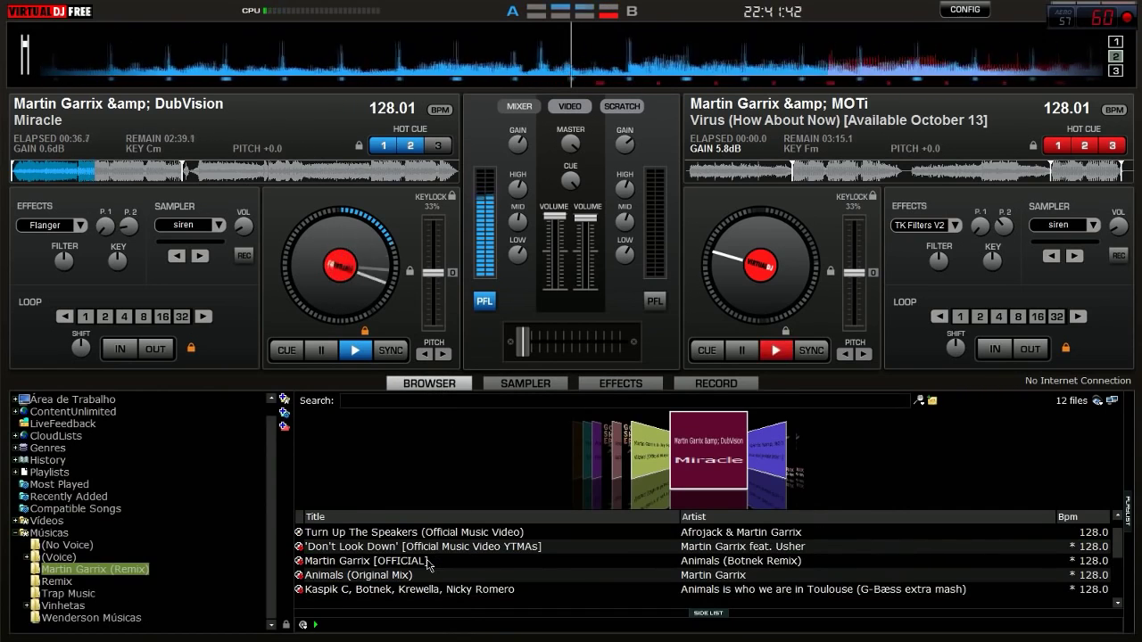
pyautogui.moveTo(410, 555); pyautogui.dragTo(801, 311)
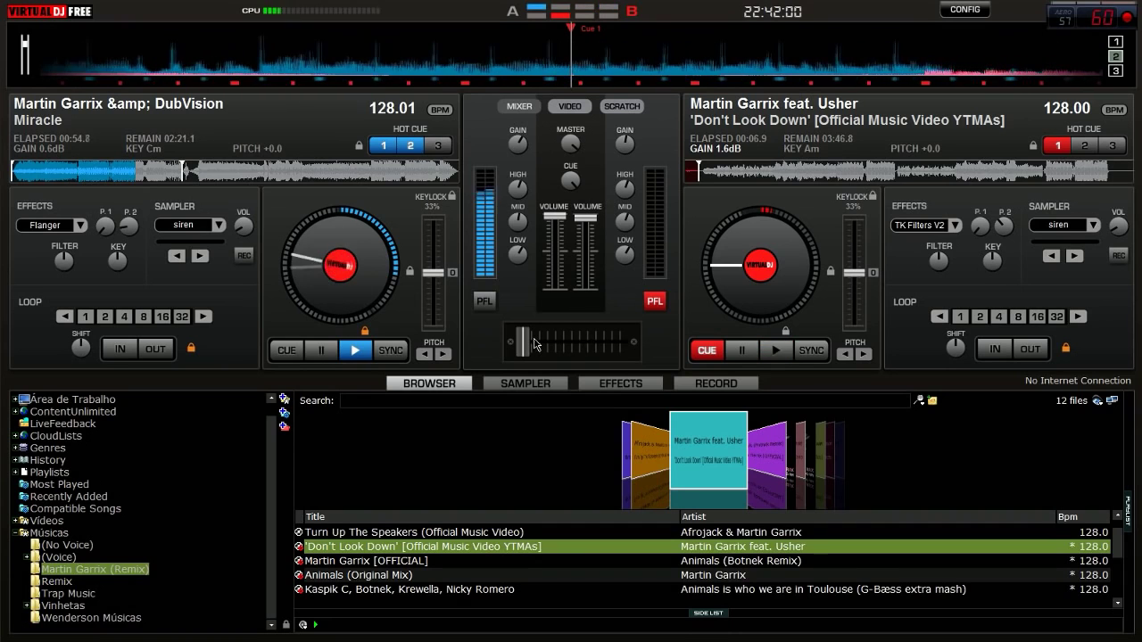
# Start 'Don't Look Down' and crossfade in stages, pausing at about 25%, all the way from Miracle to deck 2.
pyautogui.moveTo(525, 350); pyautogui.dragTo(534, 348)
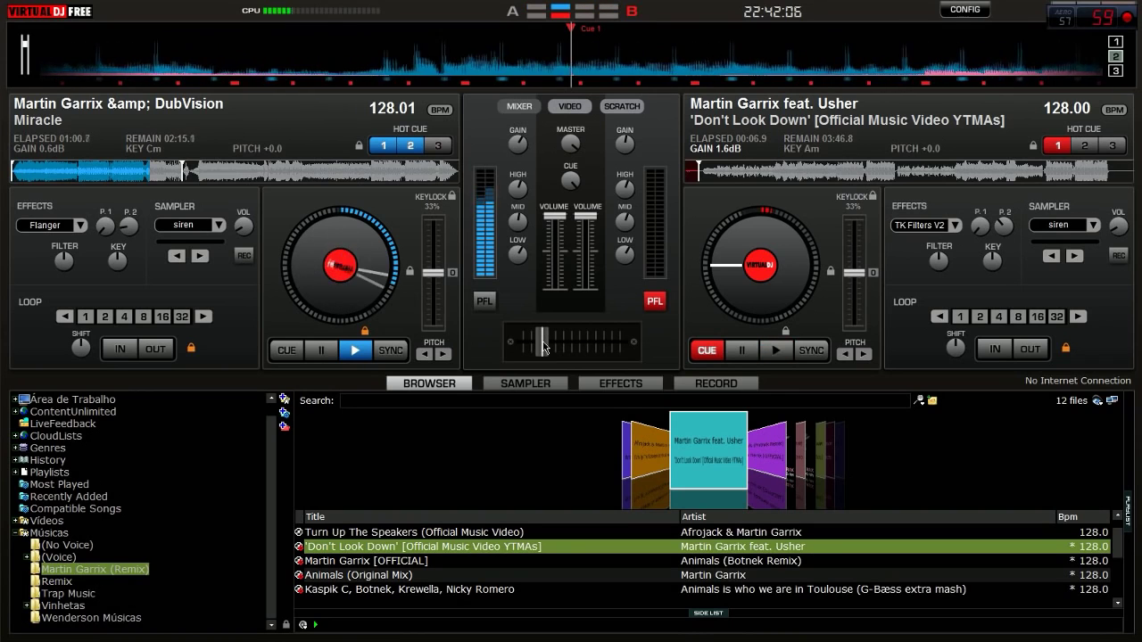
pyautogui.moveTo(544, 349)
pyautogui.moveTo(545, 349); pyautogui.dragTo(550, 352)
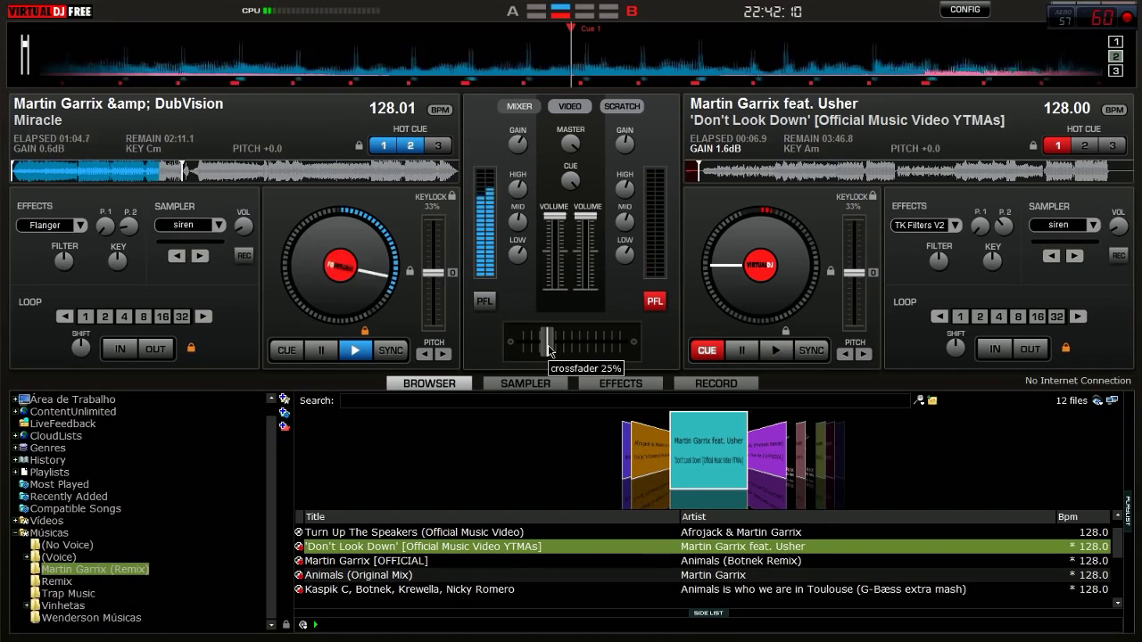
pyautogui.moveTo(548, 350); pyautogui.dragTo(621, 343)
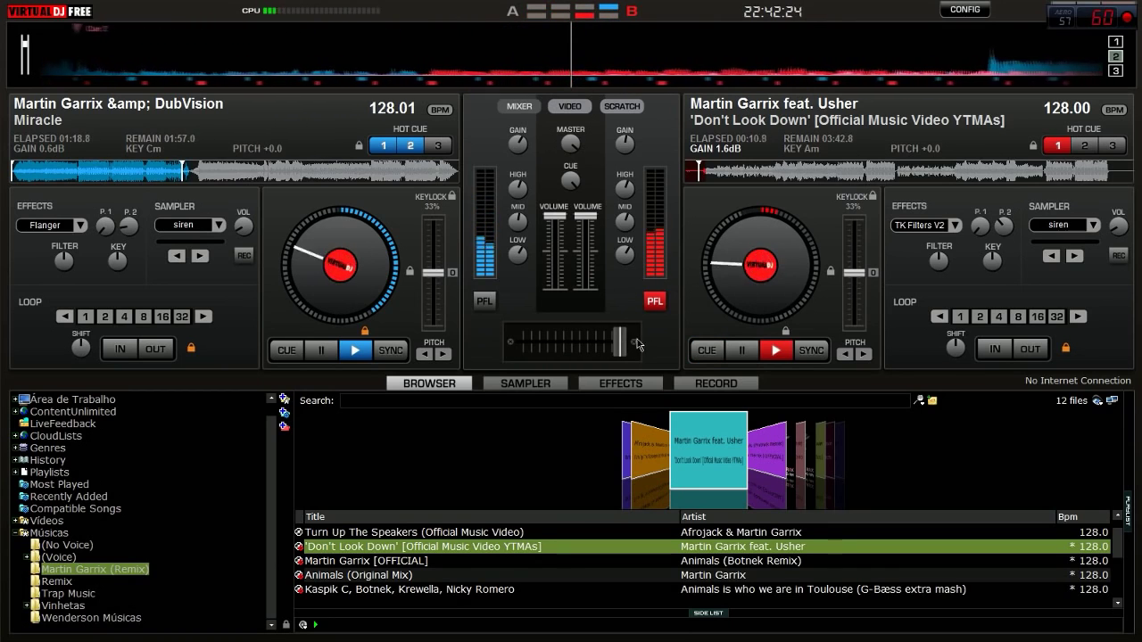
# Pause Miracle with deck 1's volume at minimum and set the gain of deck 2 to 6.2 dB.
pyautogui.click(322, 350)
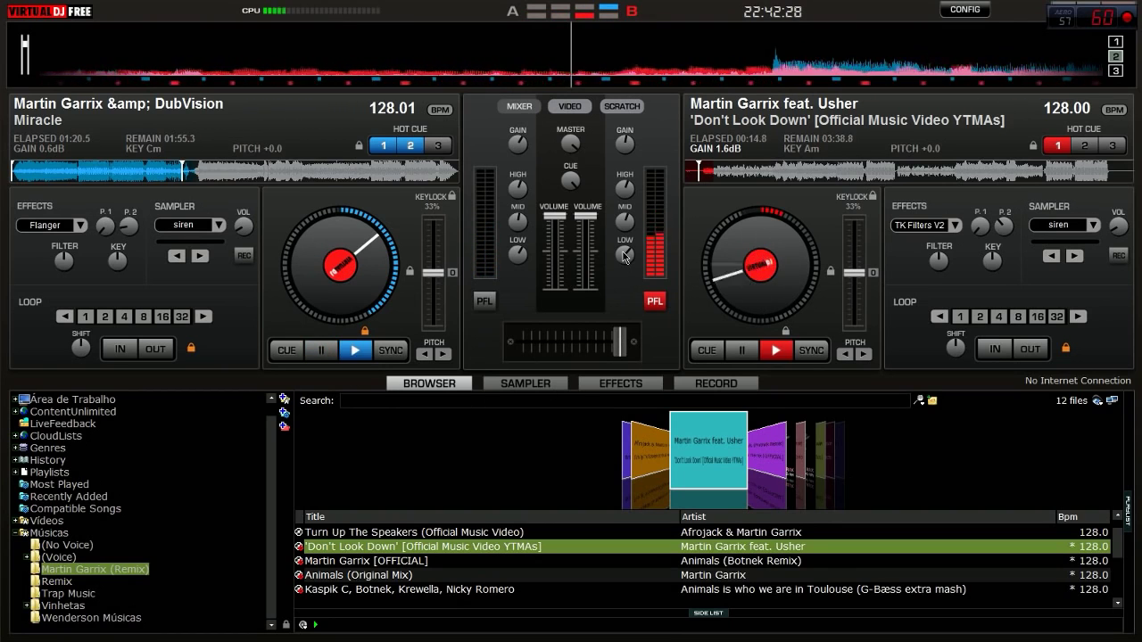
pyautogui.moveTo(554, 216); pyautogui.dragTo(554, 286)
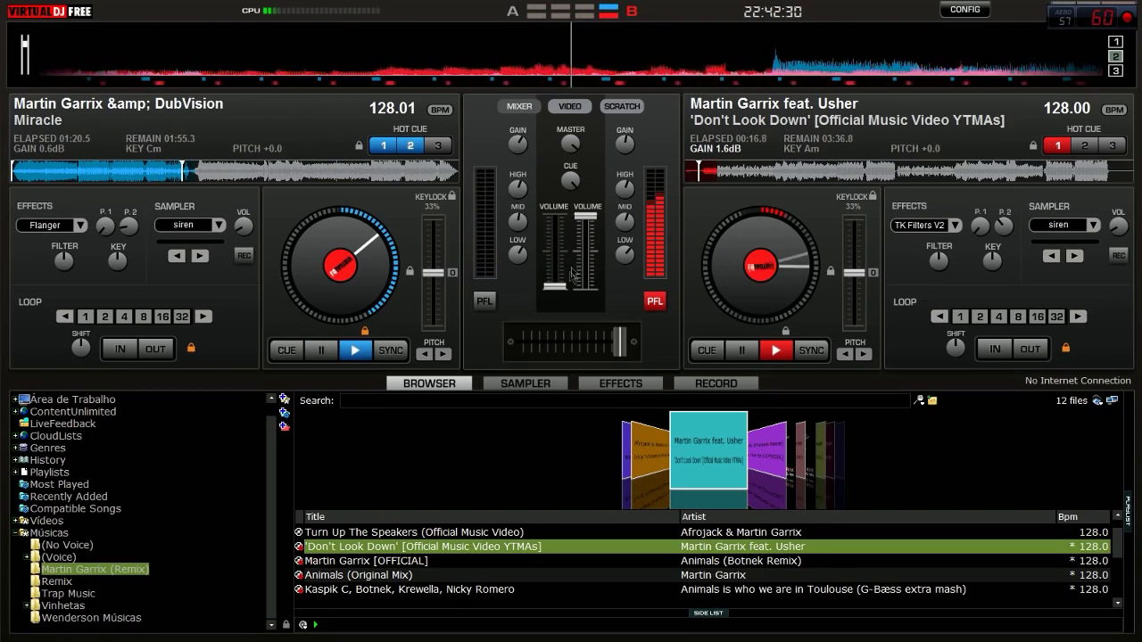
pyautogui.moveTo(624, 147); pyautogui.dragTo(642, 144)
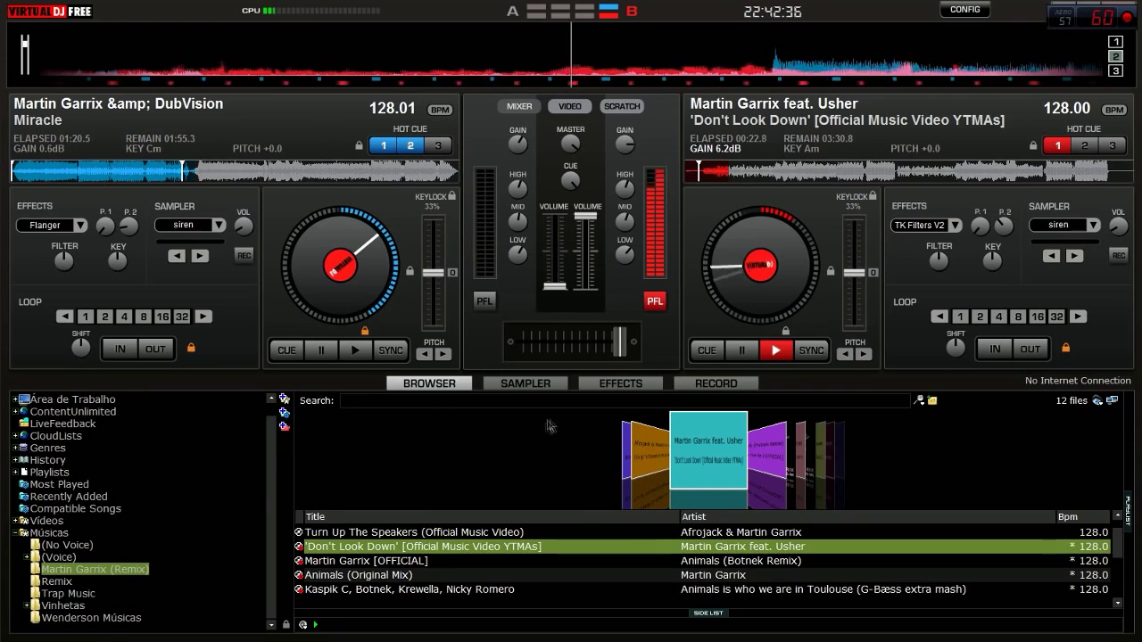
# Bring up the sound effects list and show the settings of the beatgrid effect.
pyautogui.click(612, 393)
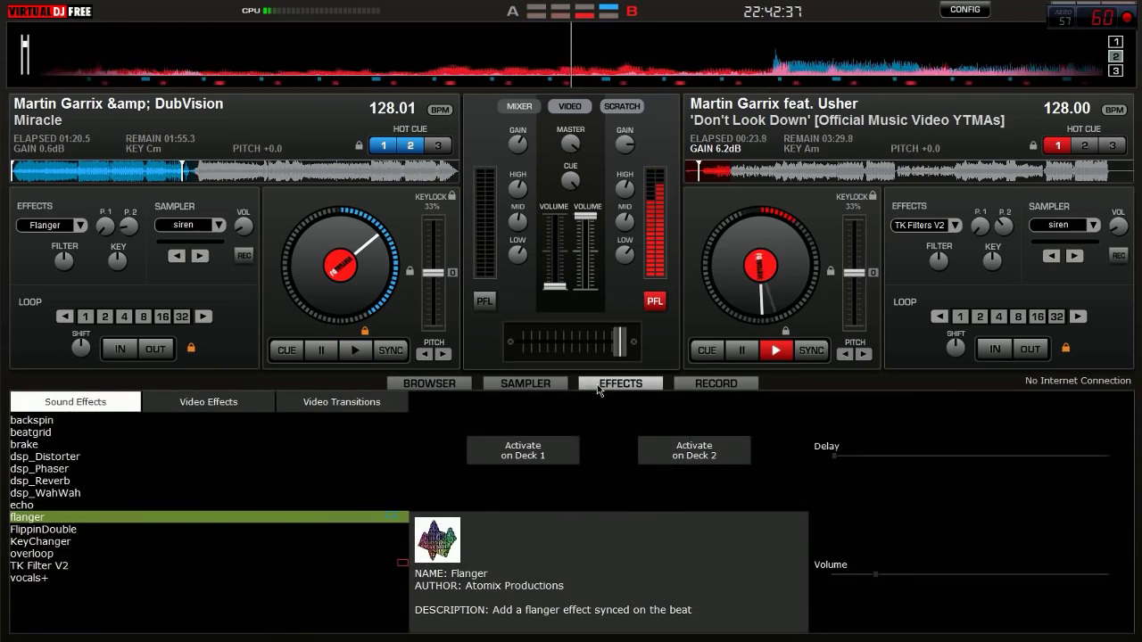
pyautogui.click(30, 445)
pyautogui.click(39, 433)
pyautogui.press('space')
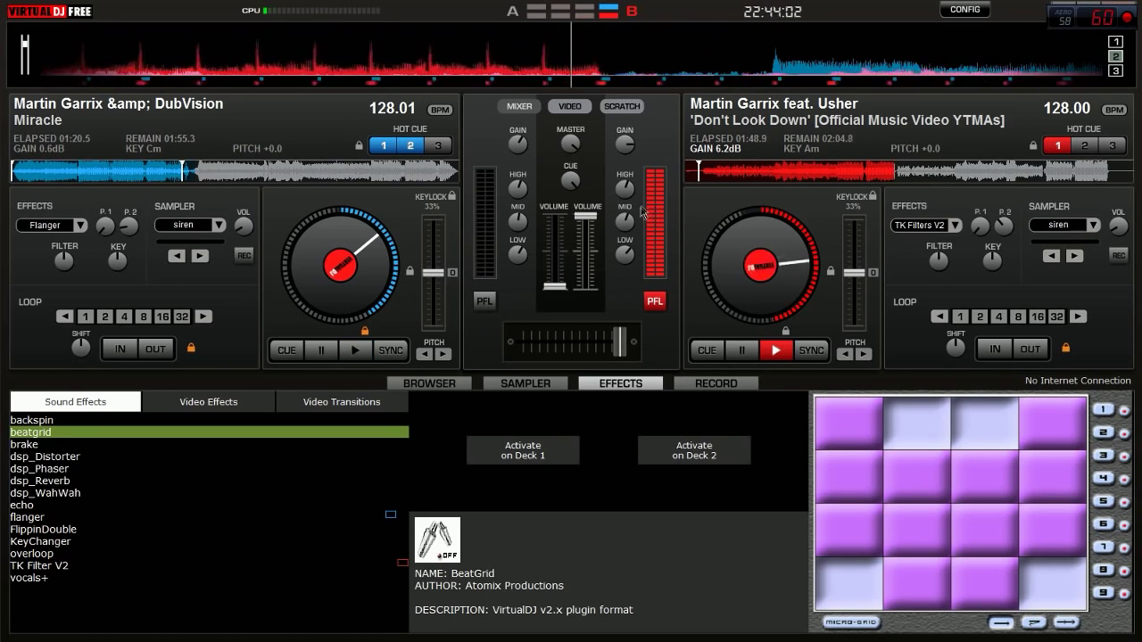
# Lower the gain of deck 2 to 5.6 dB while 'Don't Look Down' plays.
pyautogui.moveTo(627, 223)
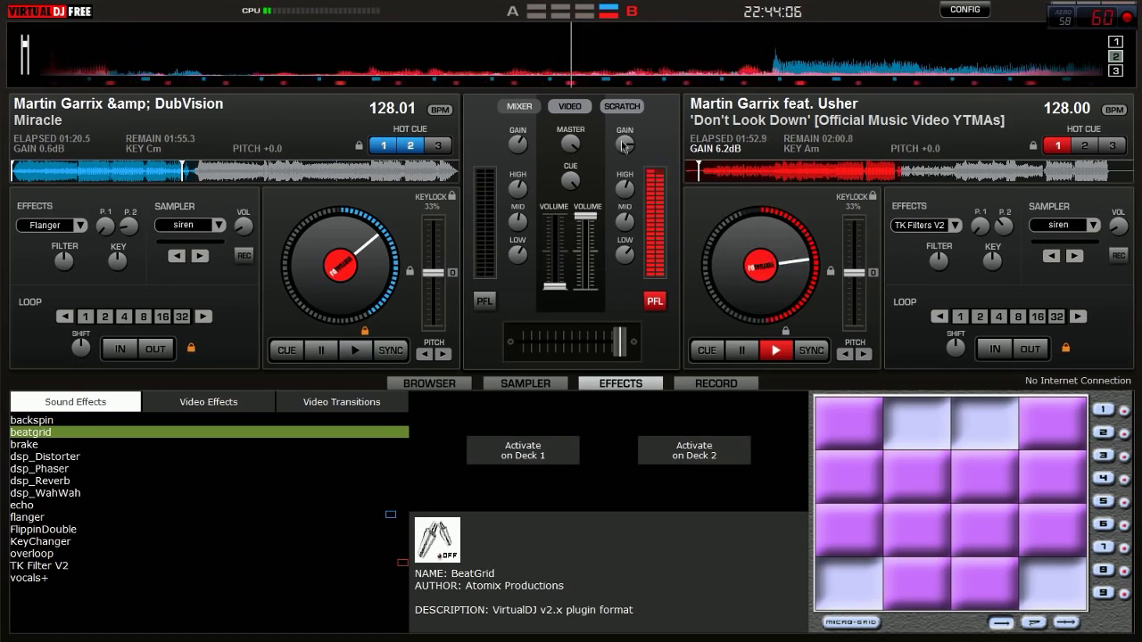
pyautogui.scroll(-2, 622, 146)
pyautogui.scroll(1, 623, 147)
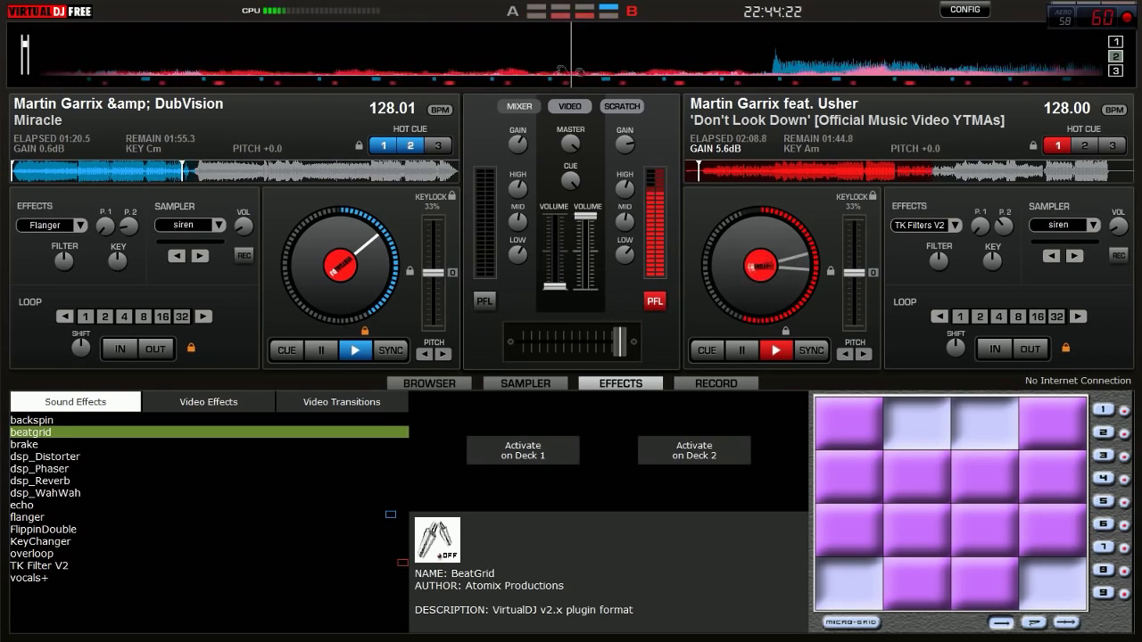
# Select deck 1, shift Miracle's playback position along the waveform and stop the track.
pyautogui.click(480, 301)
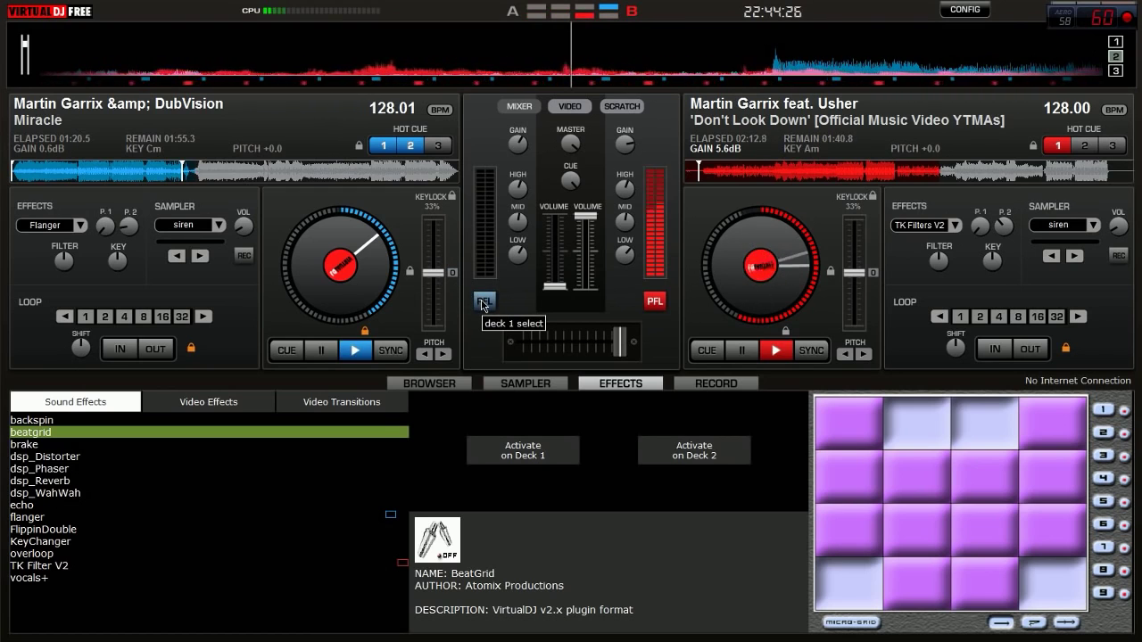
pyautogui.click(484, 306)
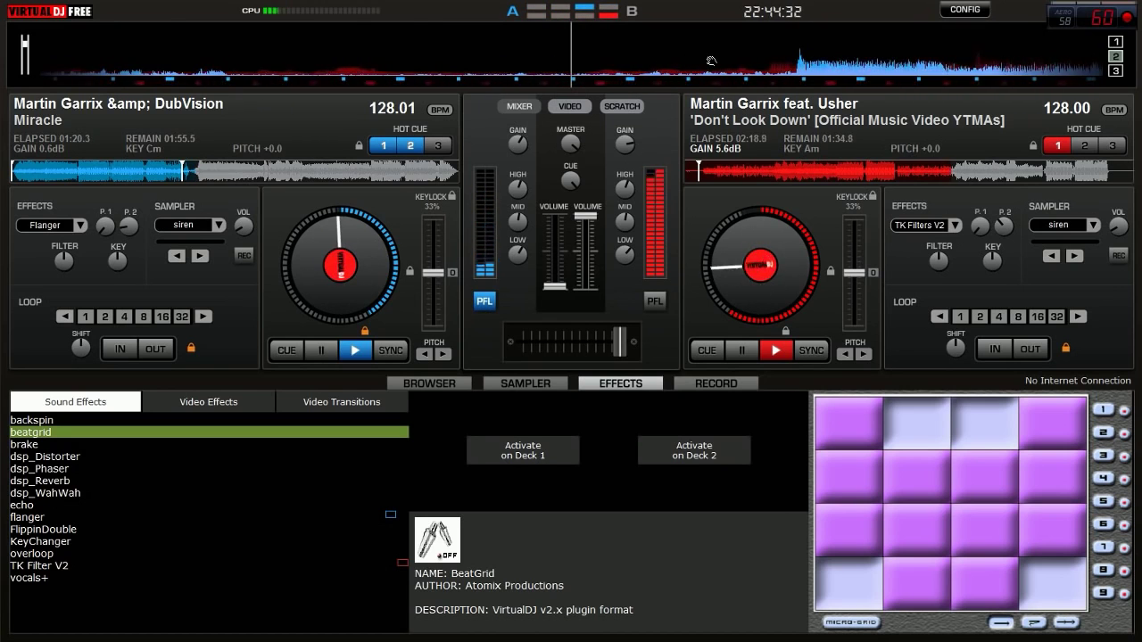
pyautogui.moveTo(506, 66); pyautogui.dragTo(600, 71)
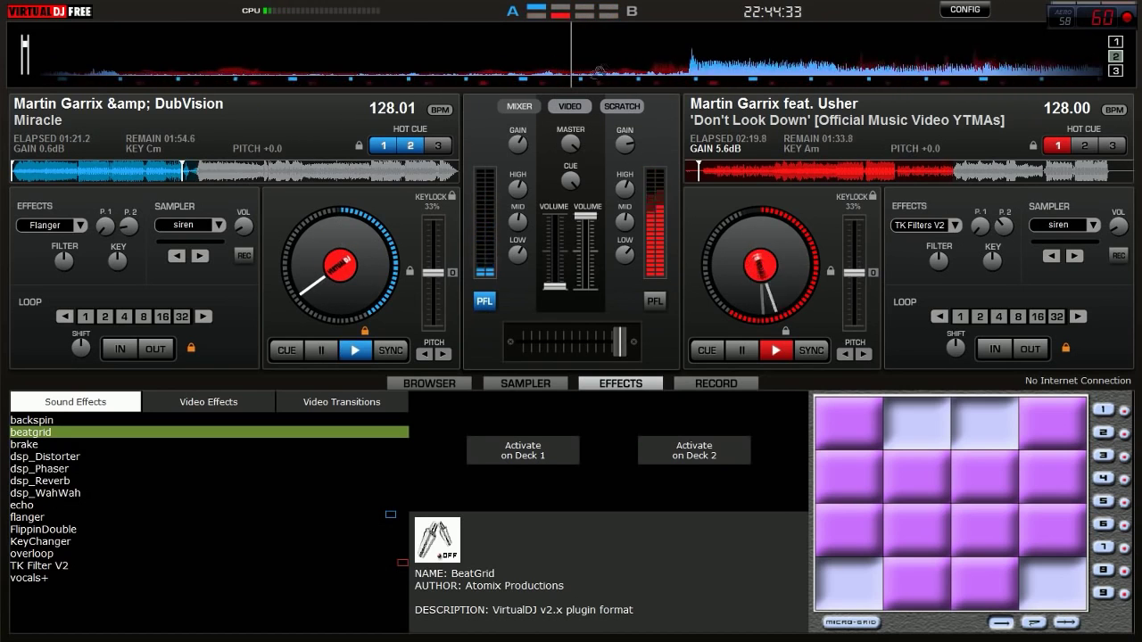
pyautogui.click(319, 351)
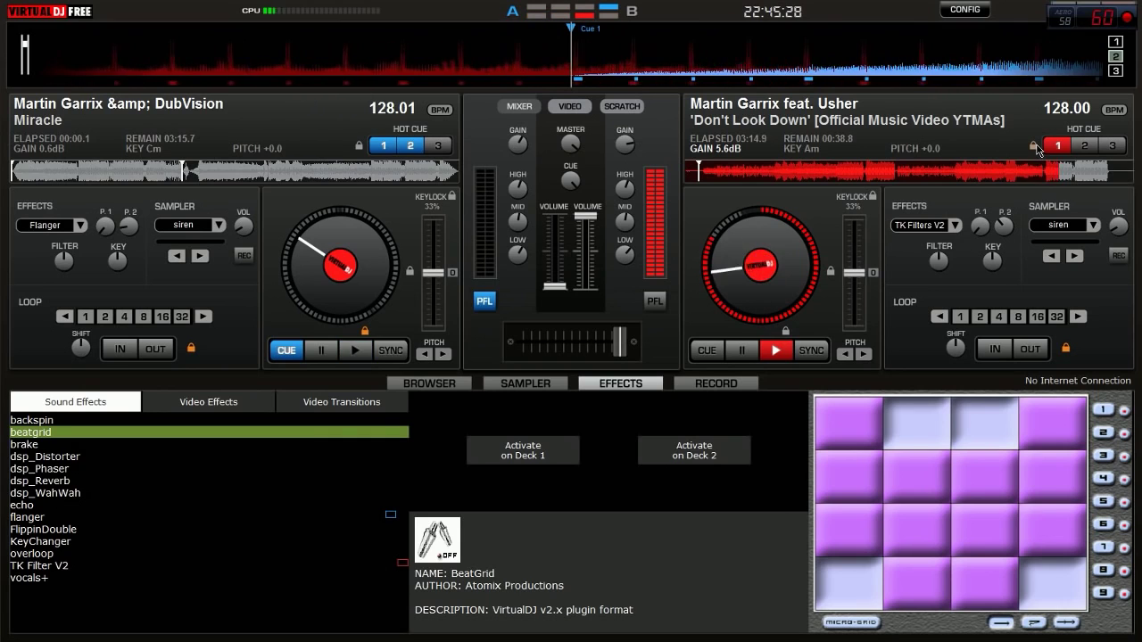
# Check the dsp_Phaser settings and select the brake effect in the sound effects list.
pyautogui.click(56, 469)
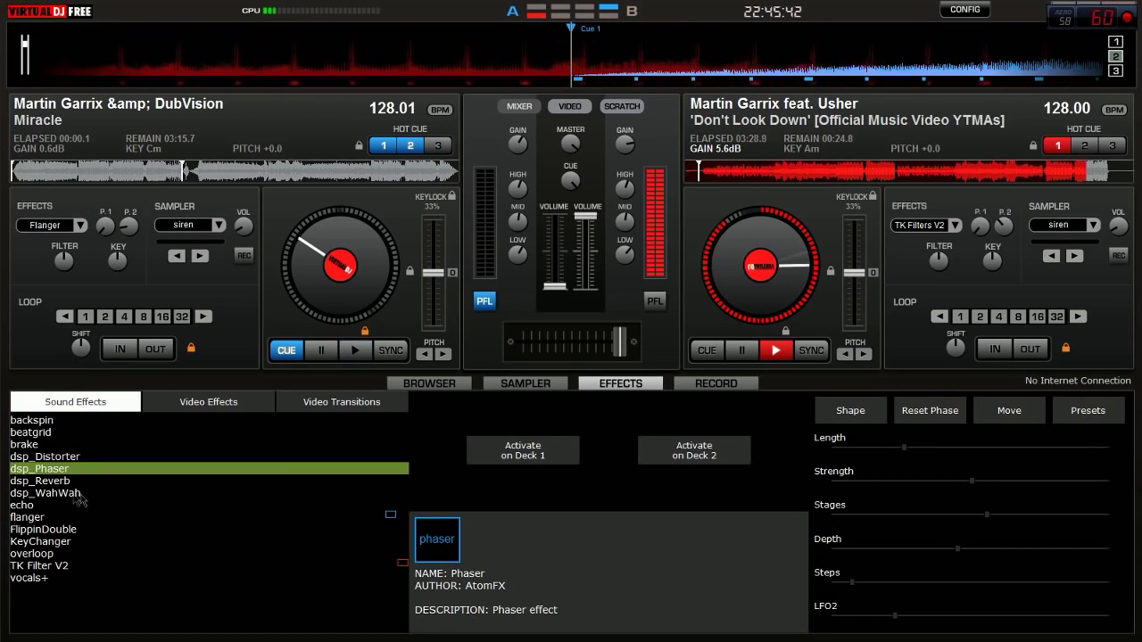
pyautogui.click(37, 445)
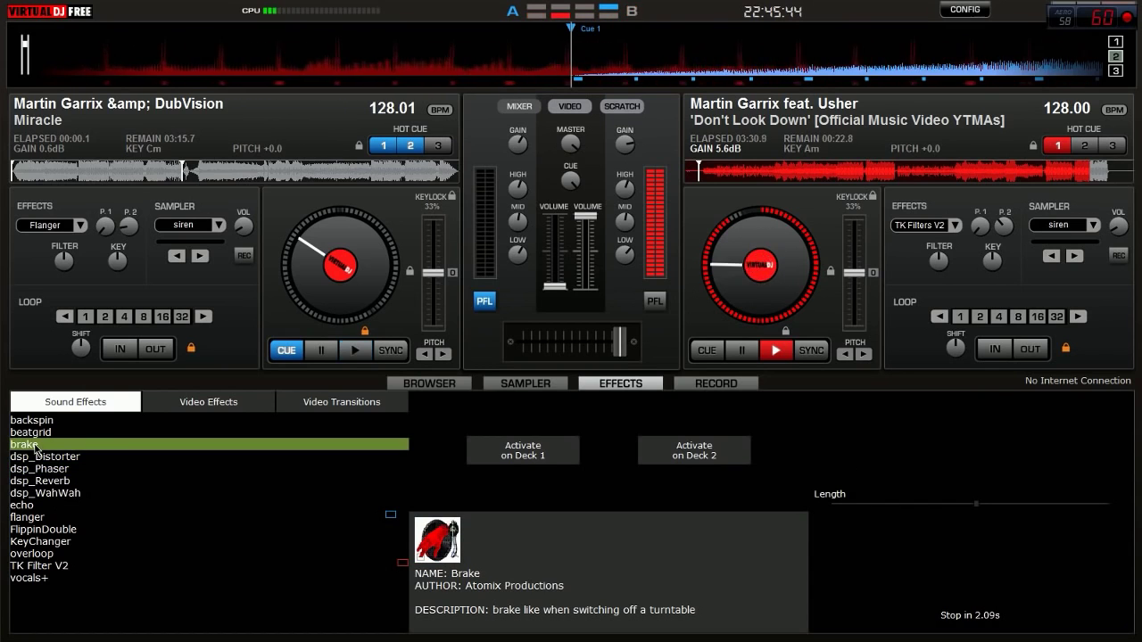